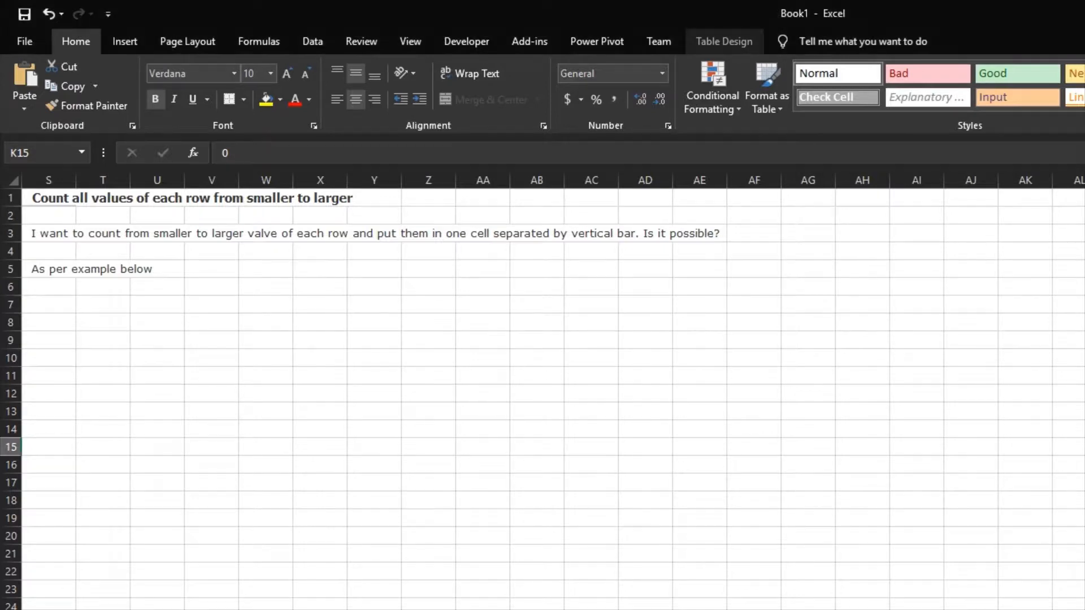
Examine the expected results in the Count Smaller to Larger column against the n1 to n14 values in row 2.
scroll(553, 392, left, 6)
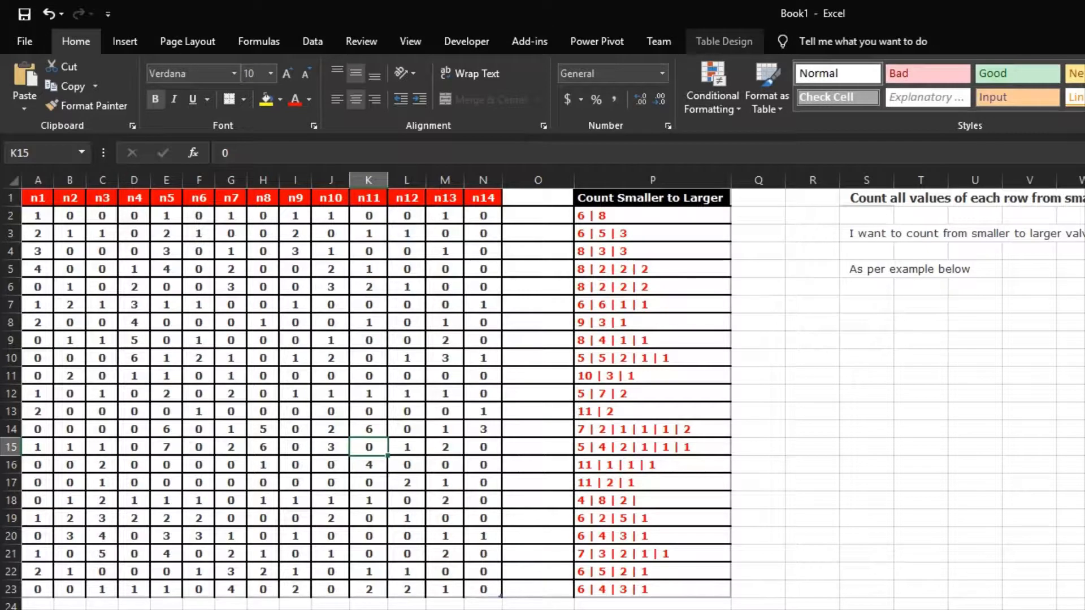
drag(663, 214, 664, 292)
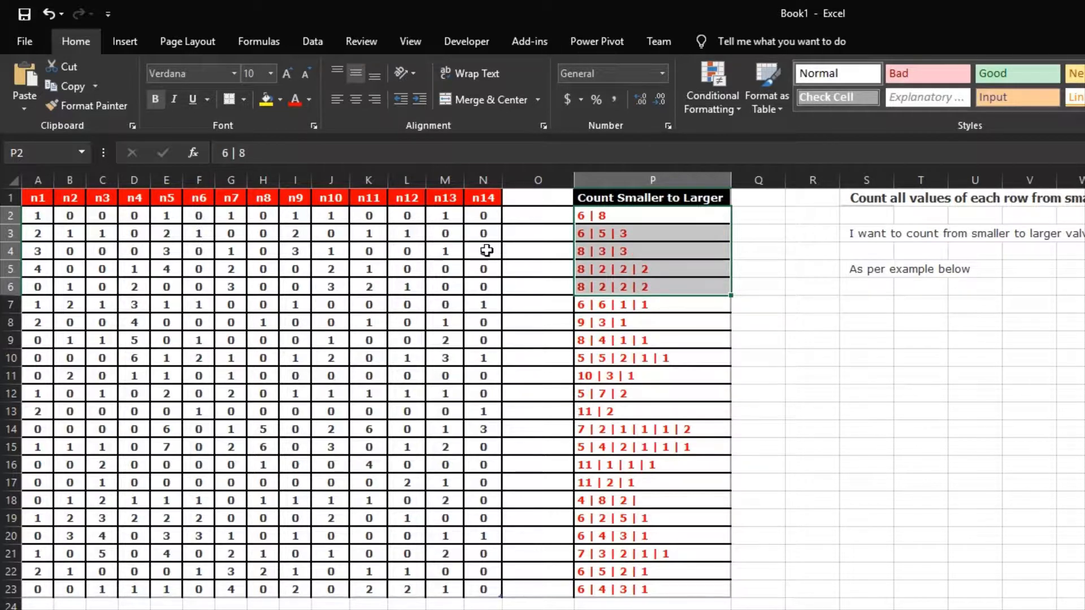
click(490, 216)
drag(490, 216, 48, 216)
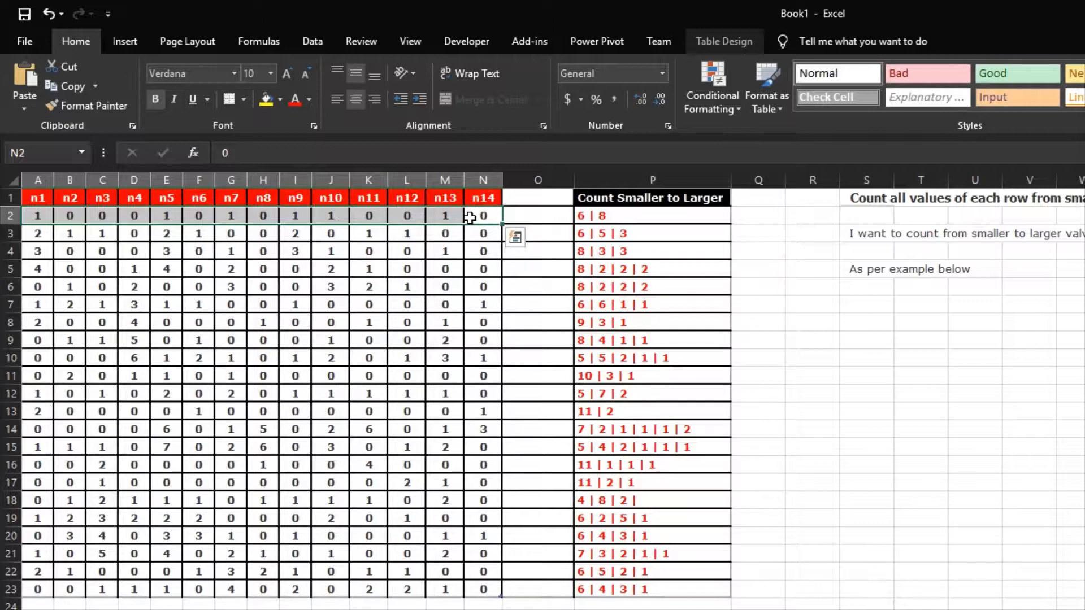
drag(483, 216, 44, 215)
click(275, 360)
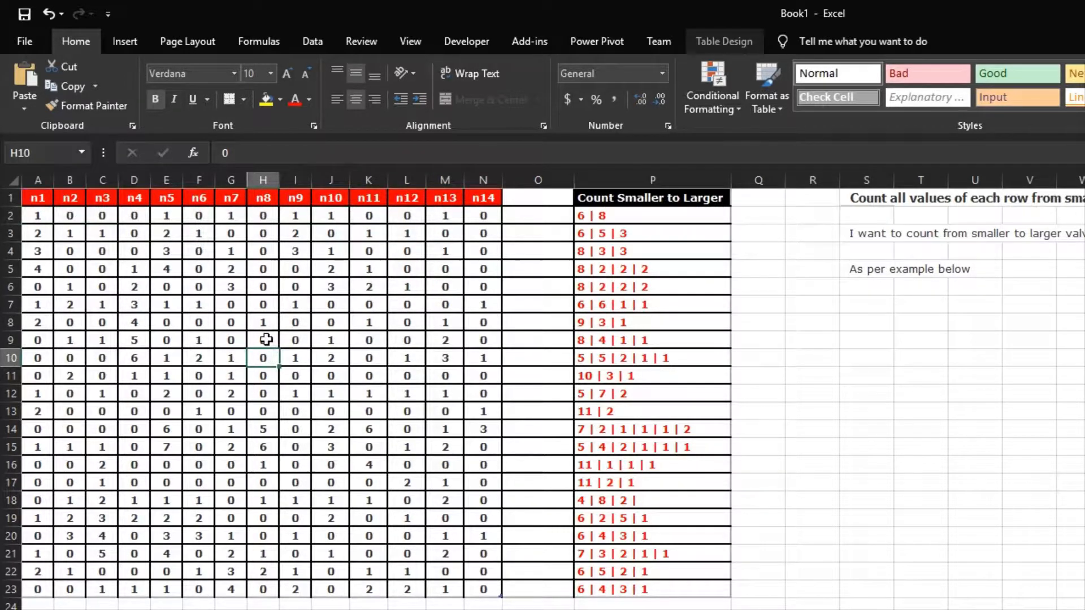
Turn on the filter buttons in the header row of the n1 to n14 table.
click(306, 44)
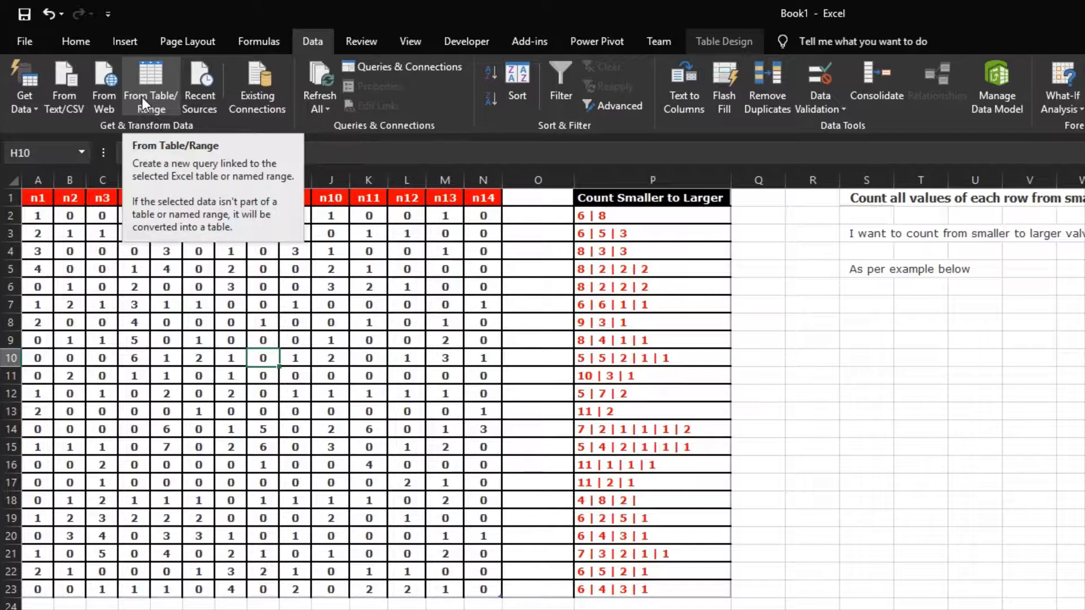
click(251, 320)
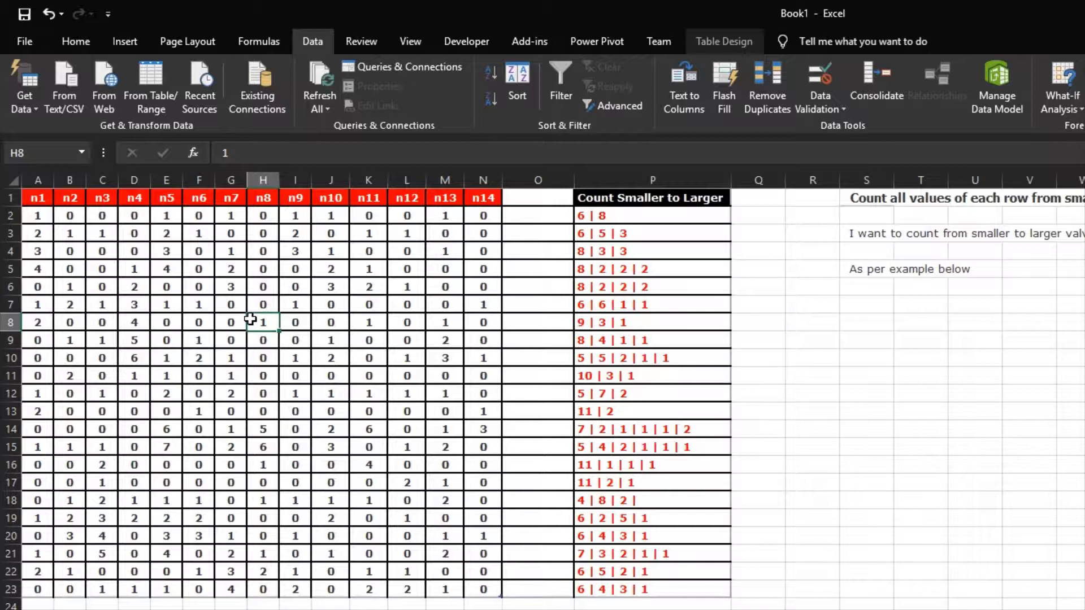
key(alt)
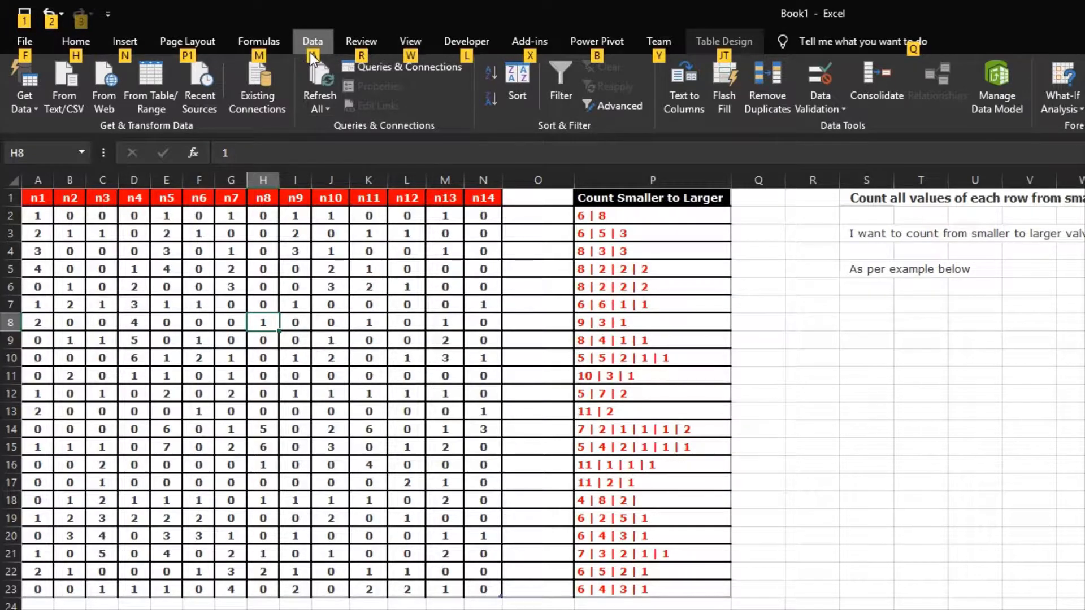
key(a)
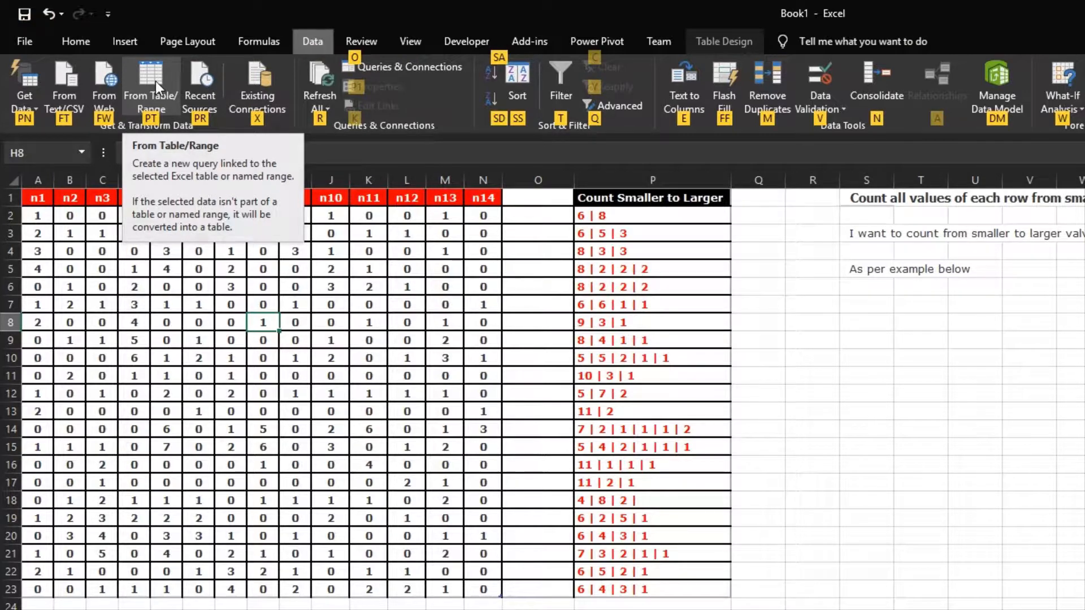
key(t)
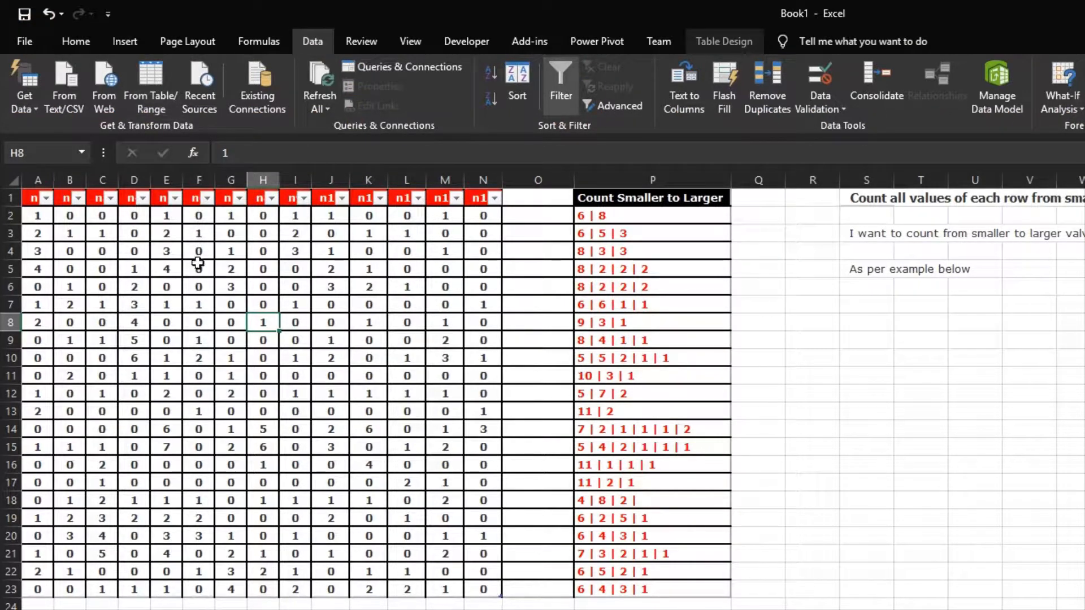
Load the n1 to n14 table into Power Query as a new query and remove its Changed Type step.
key(alt)
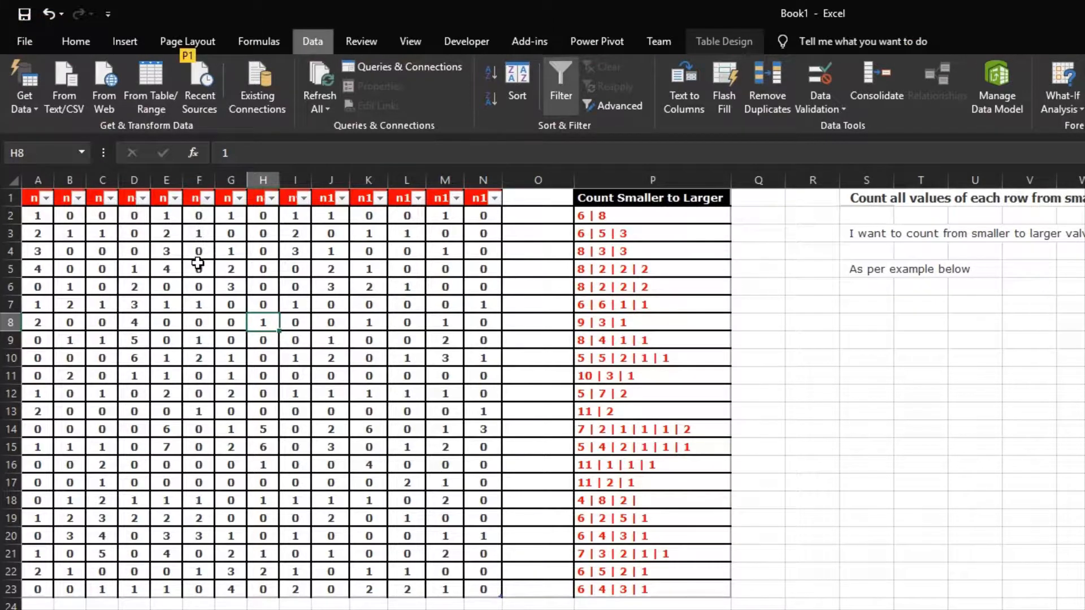
click(26, 343)
click(89, 334)
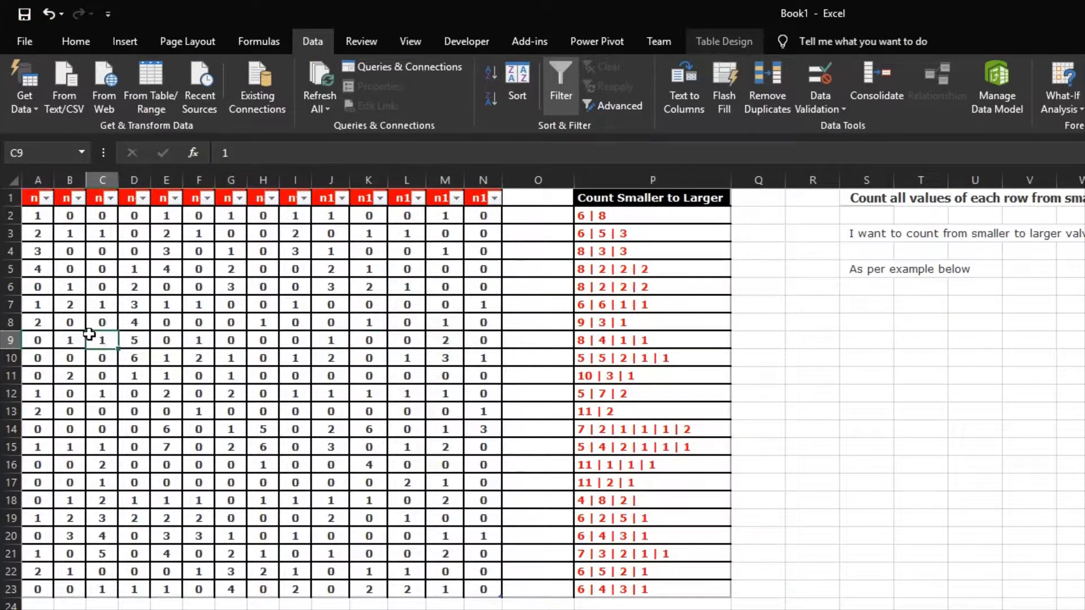
key(alt)
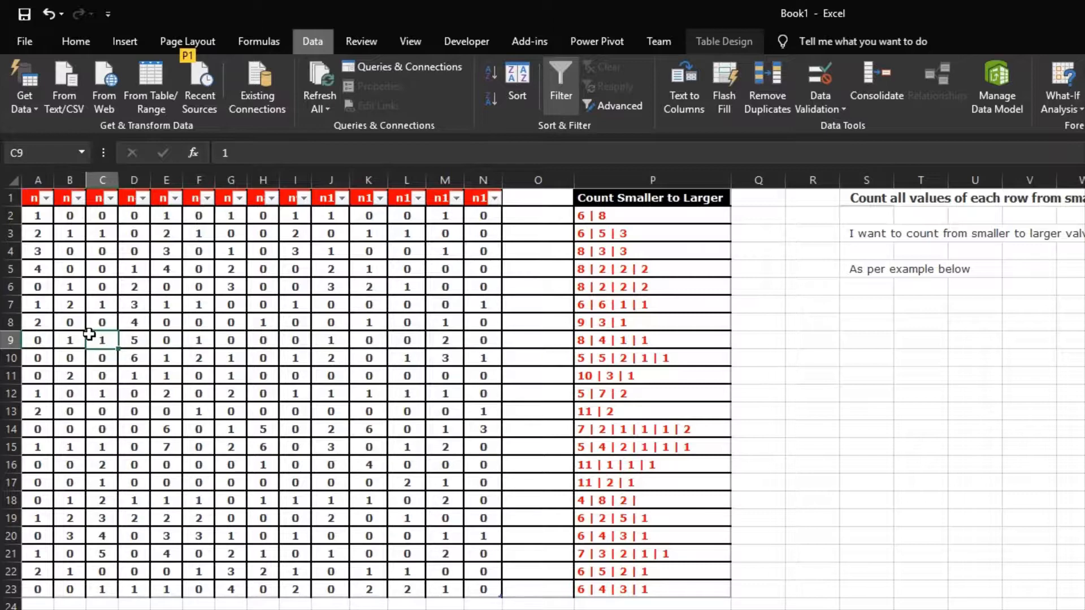
click(270, 326)
key(alt)
key(a)
key(p)
key(t)
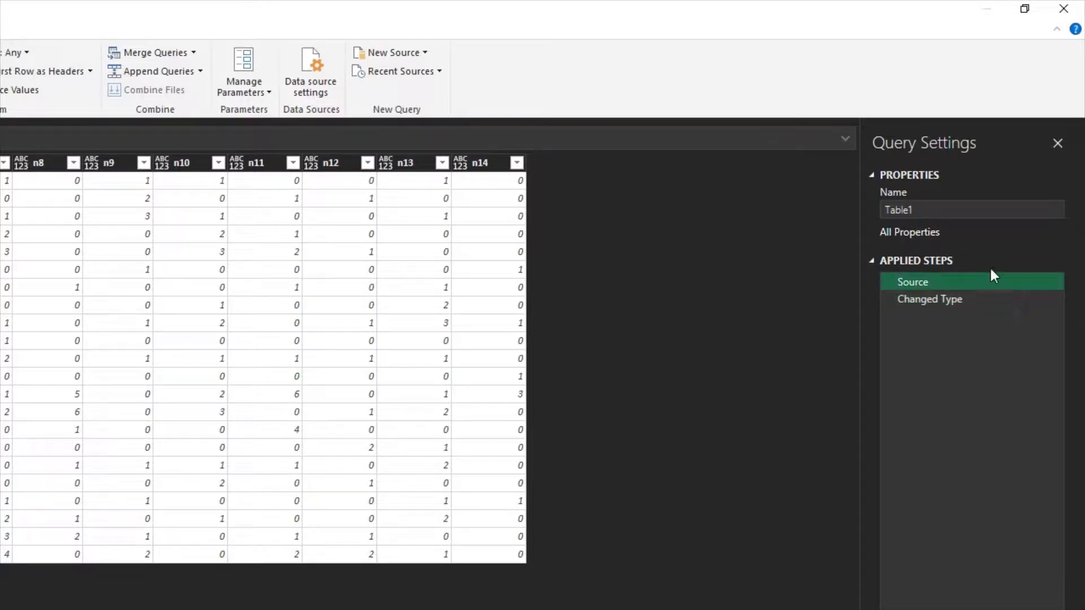
click(967, 297)
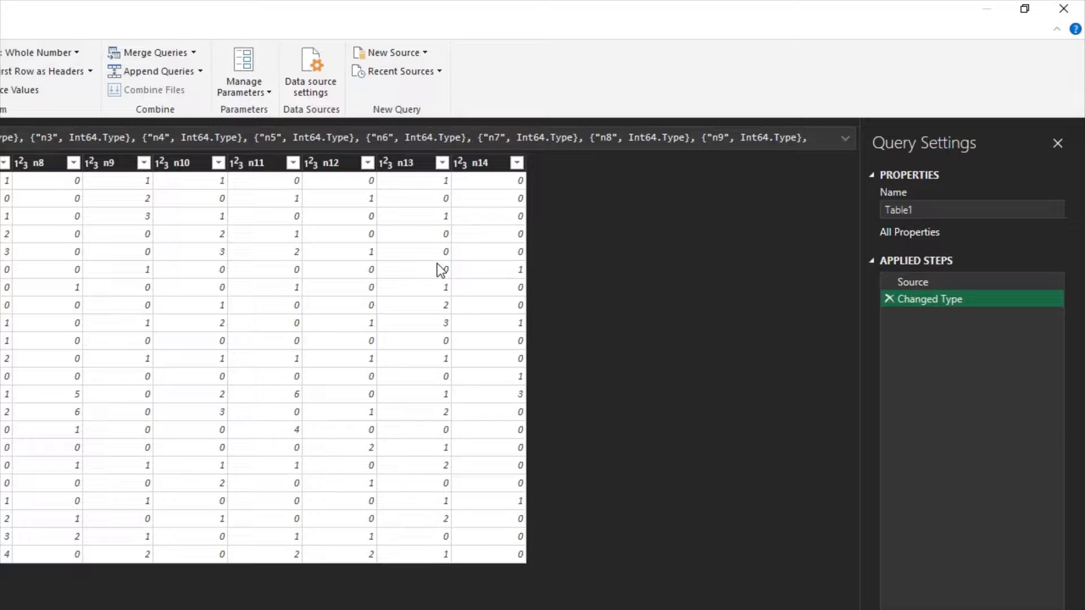
click(887, 300)
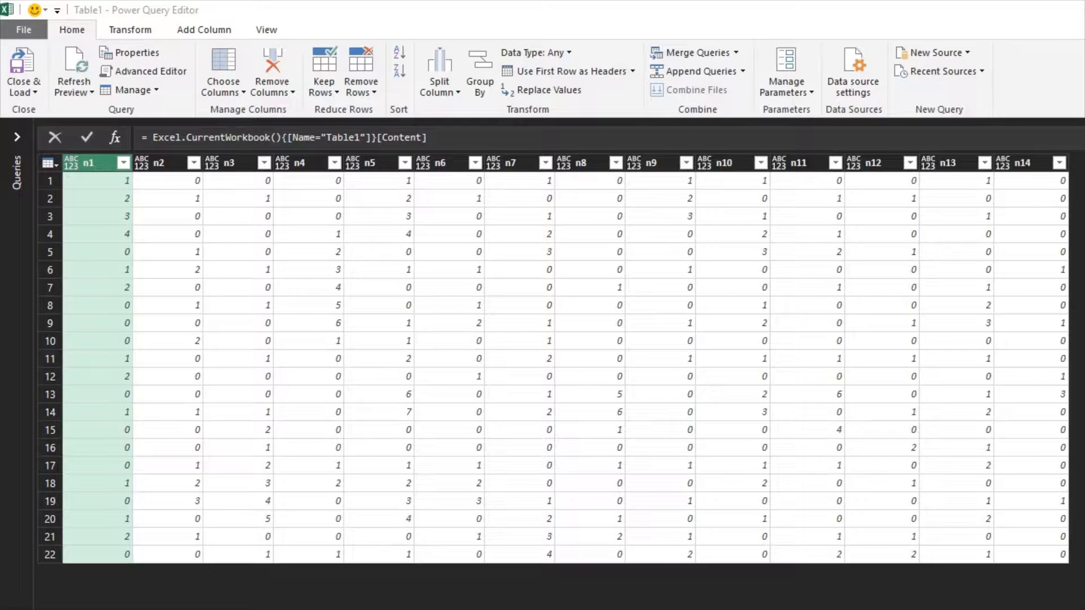
Start a custom column and begin its formula with "Record.ToList(".
click(217, 37)
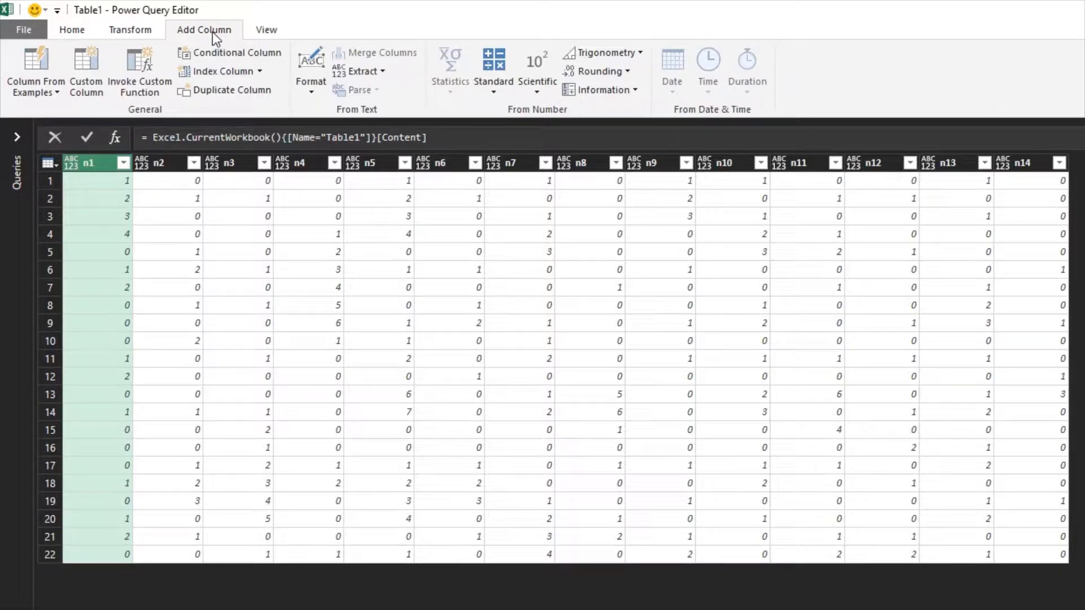
click(93, 66)
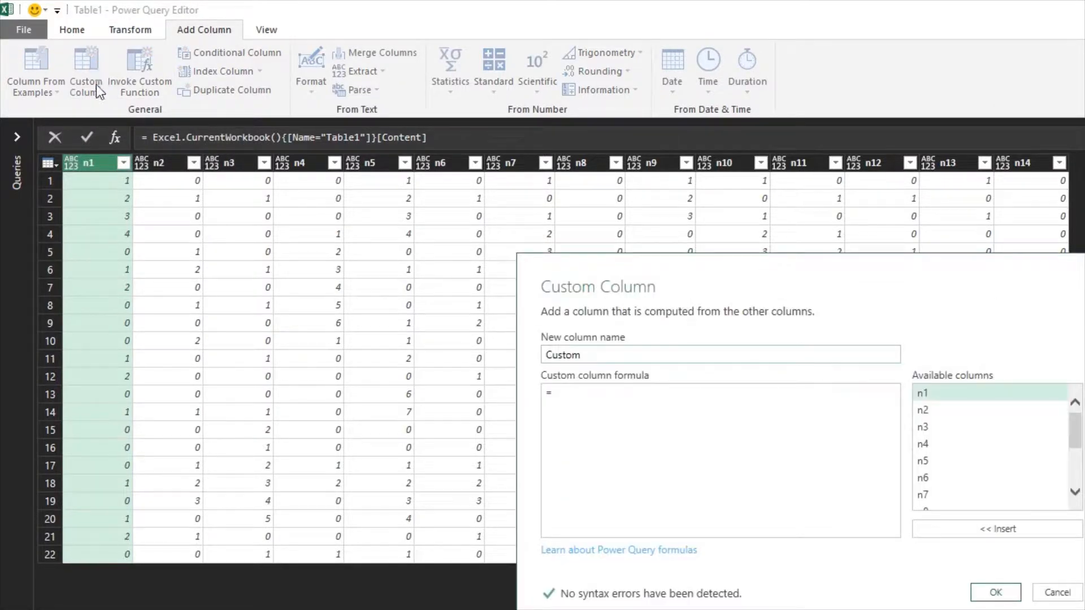
drag(636, 269, 343, 123)
click(334, 256)
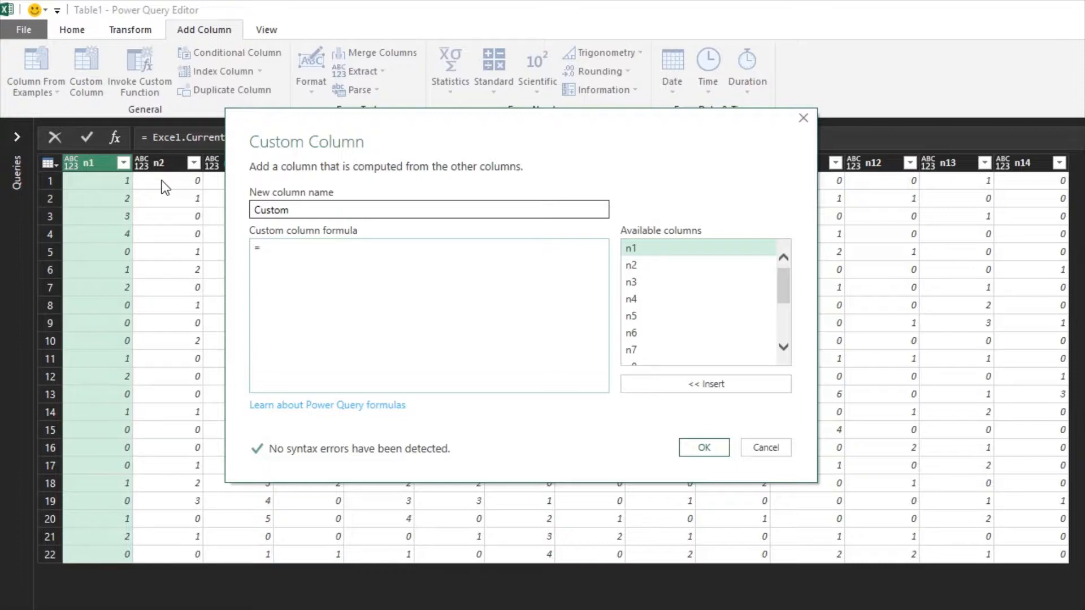
text(Record.To)
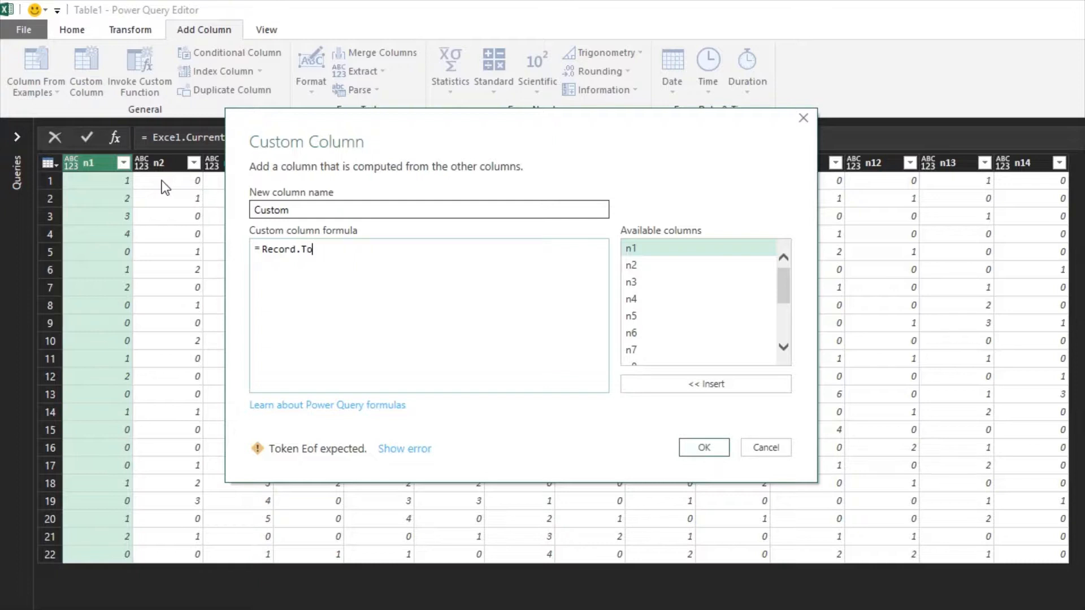
text(List()
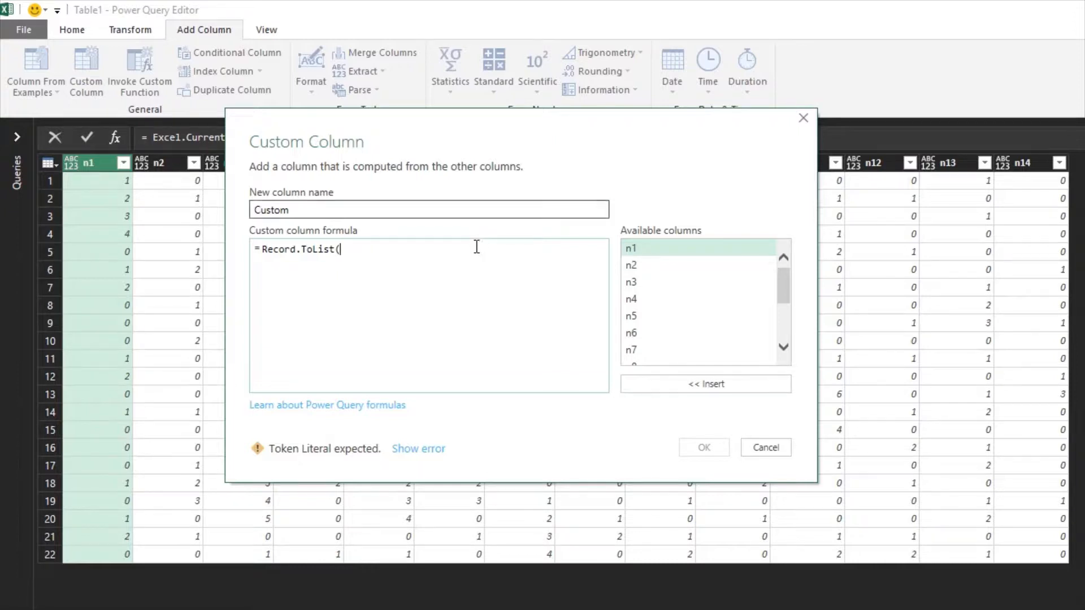
double_click(657, 265)
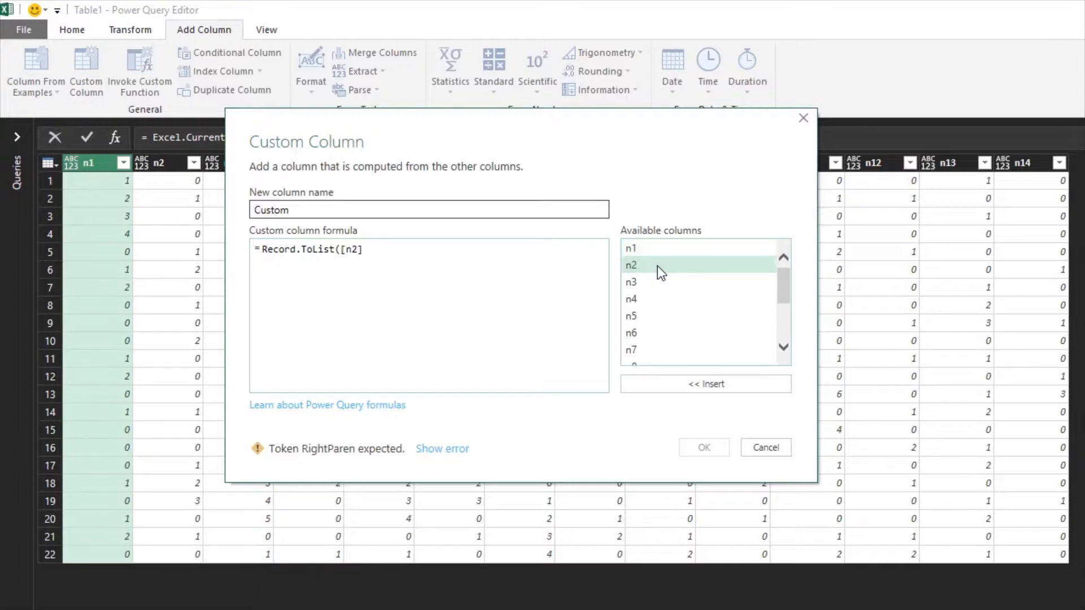
key(BackSpace)
key(BackSpace)
key(BackSpace)
key(BackSpace)
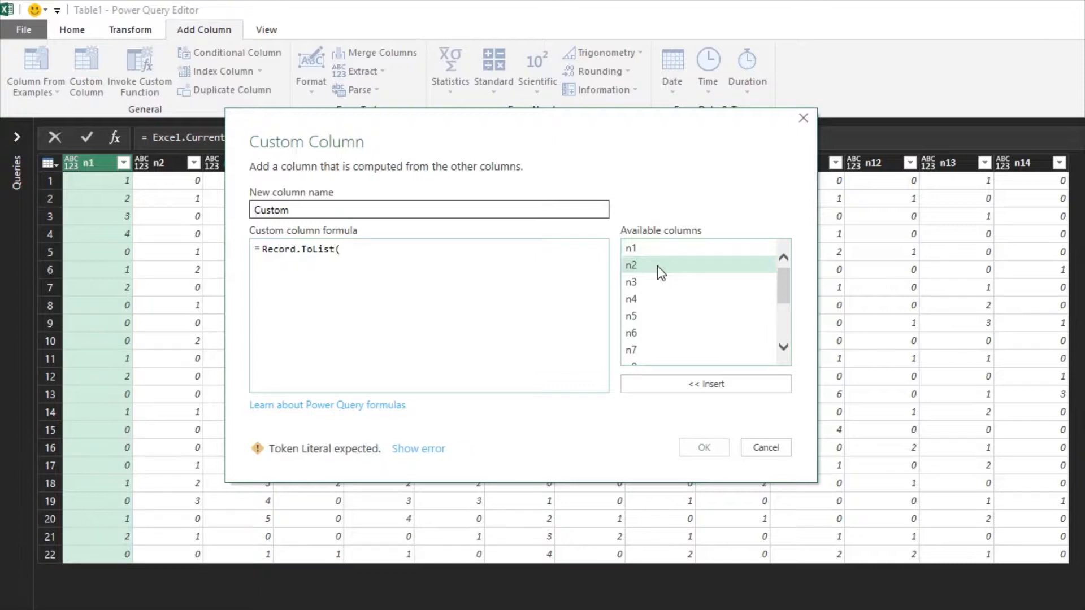
Complete the formula as Record.ToList(_) and add the custom column to the query.
text(_))
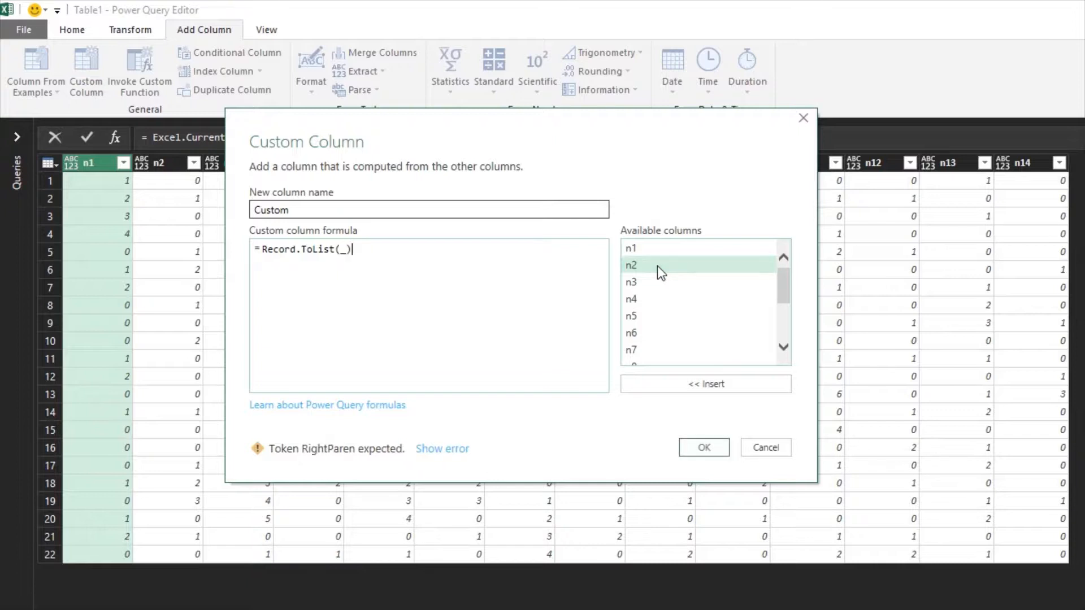
click(707, 448)
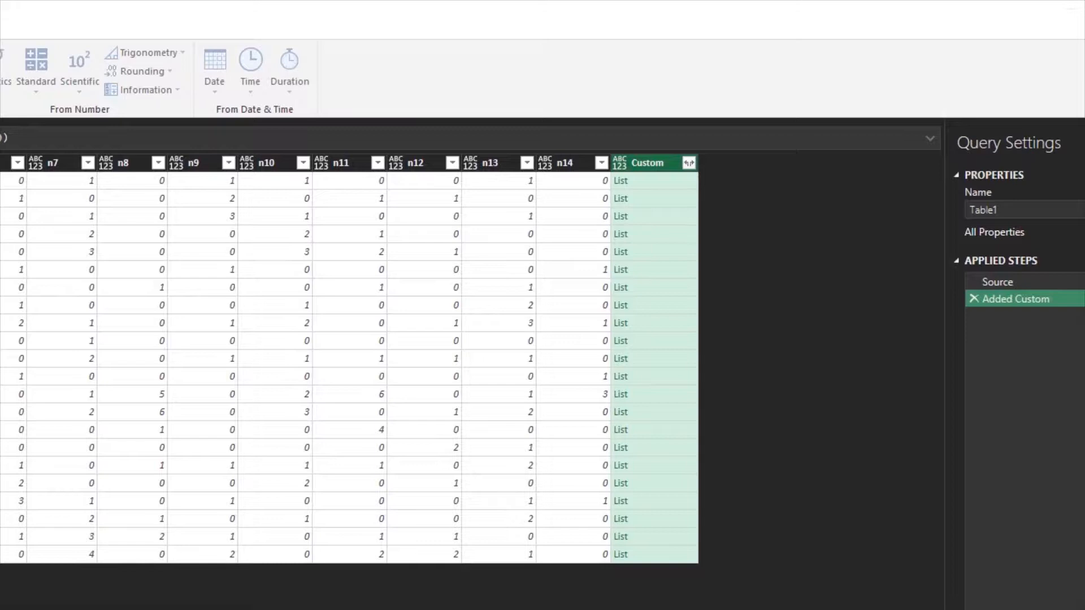
Preview the list in the first row of the Custom column and read through its values.
right_click(676, 178)
click(650, 184)
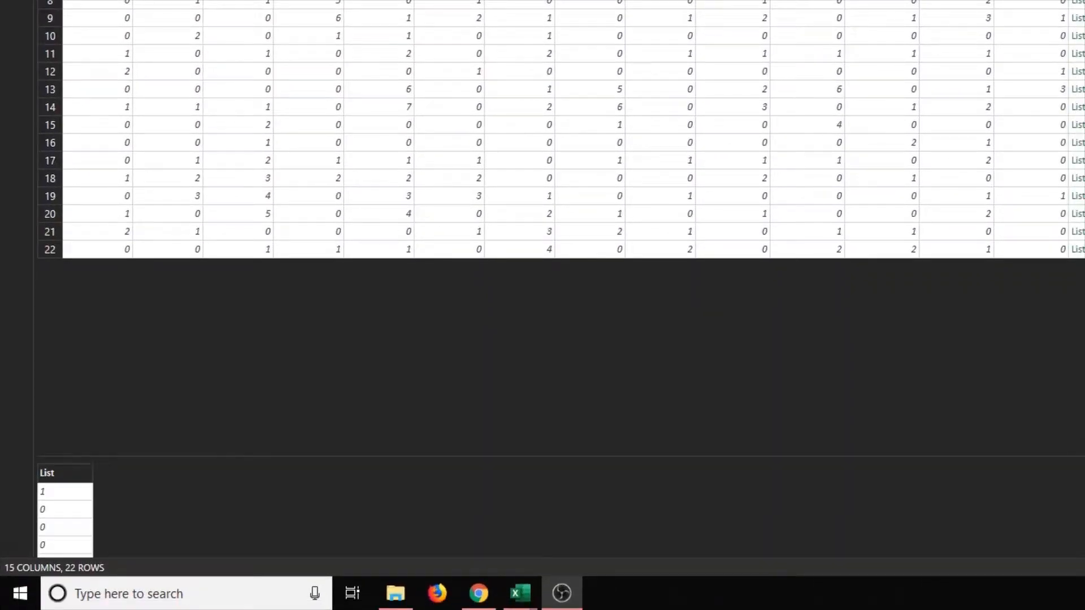
scroll(941, 486, down, 6)
scroll(941, 486, down, 5)
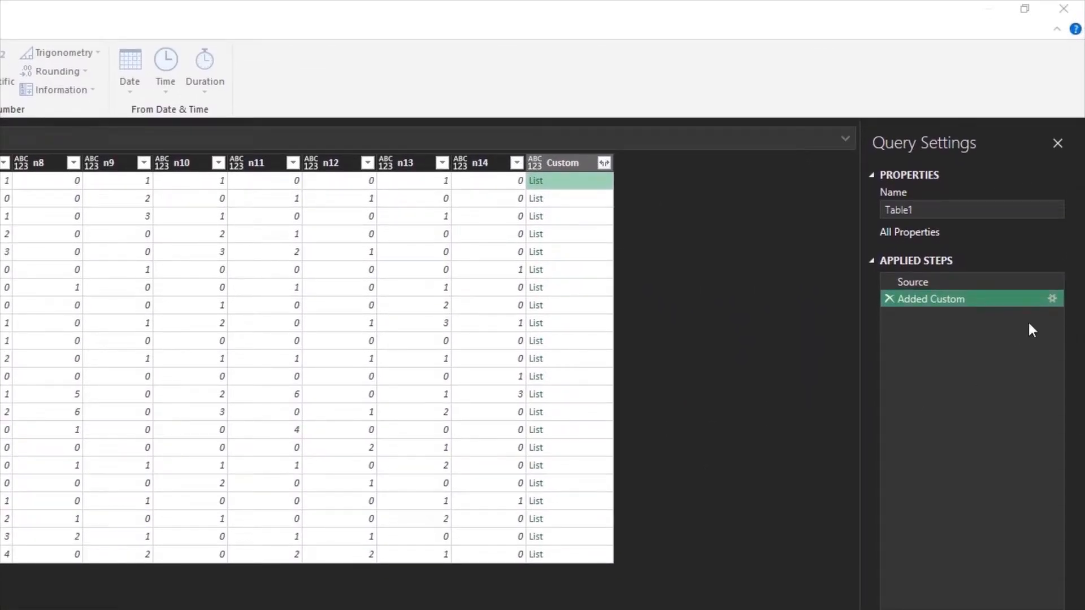
Change the Added Custom step's formula to List.Sort(Record.ToList(_)).
click(1052, 299)
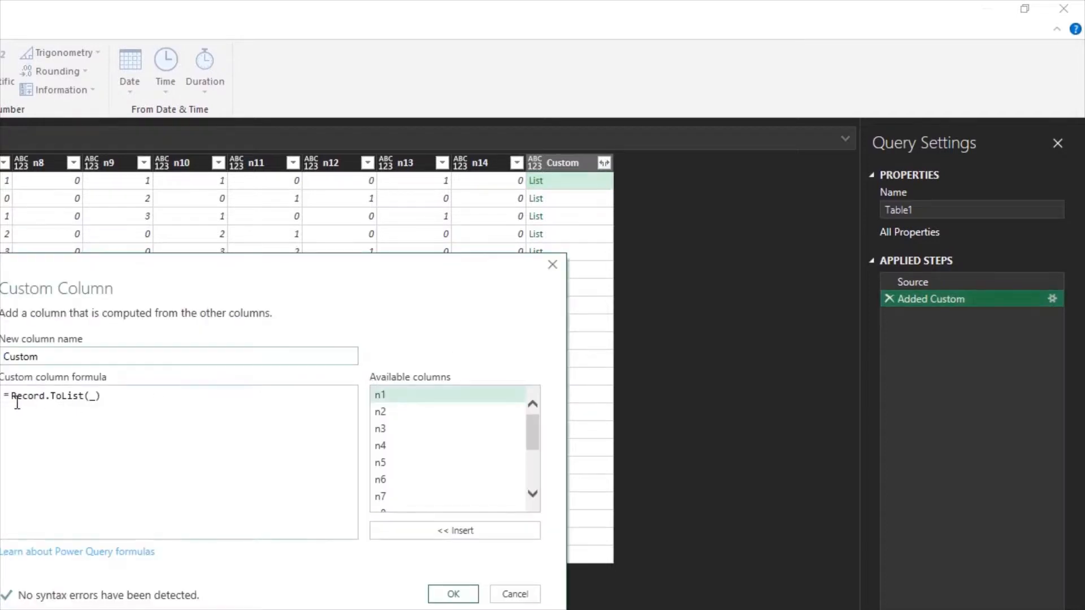
click(12, 397)
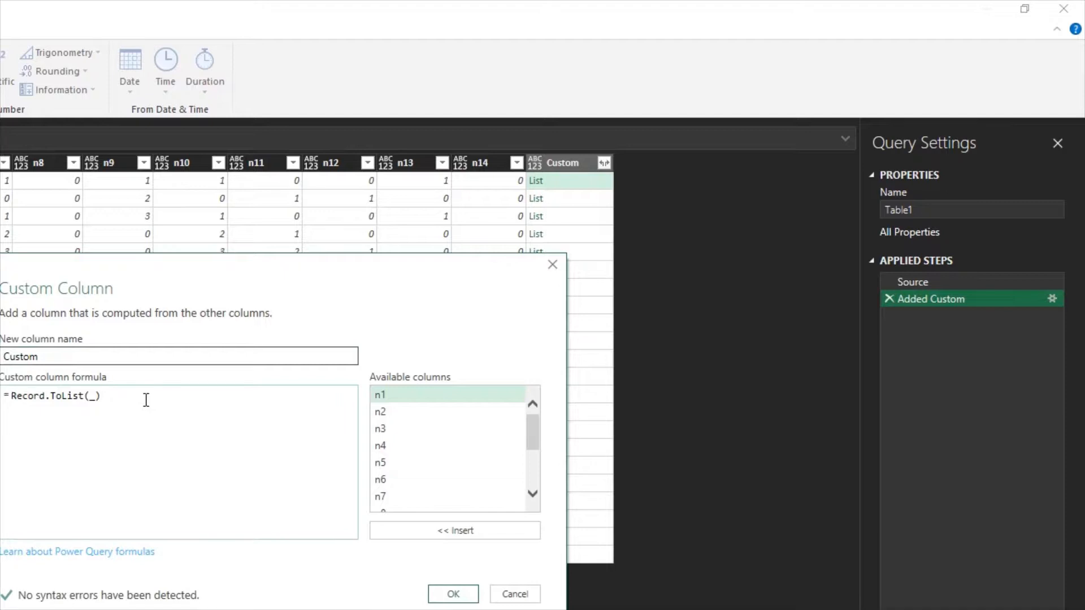
text(List.So)
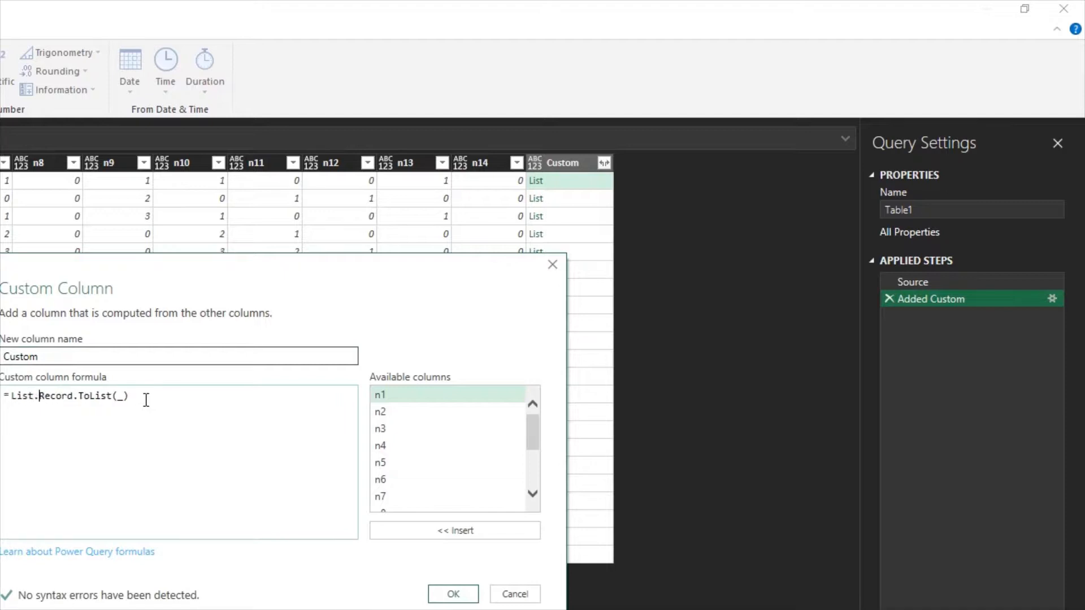
text(rt()
click(176, 399)
text())
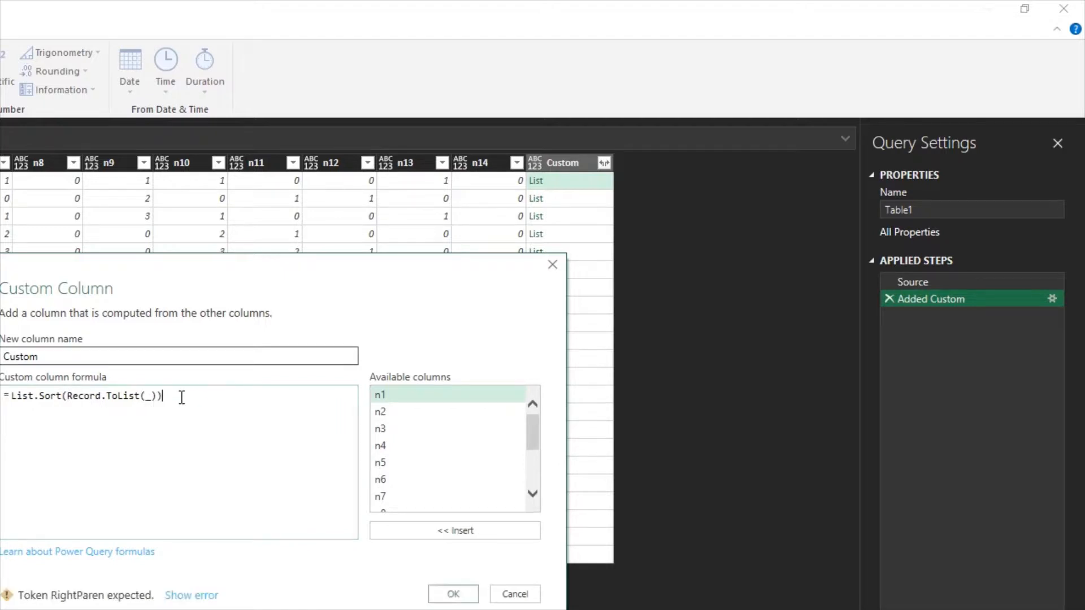
click(438, 593)
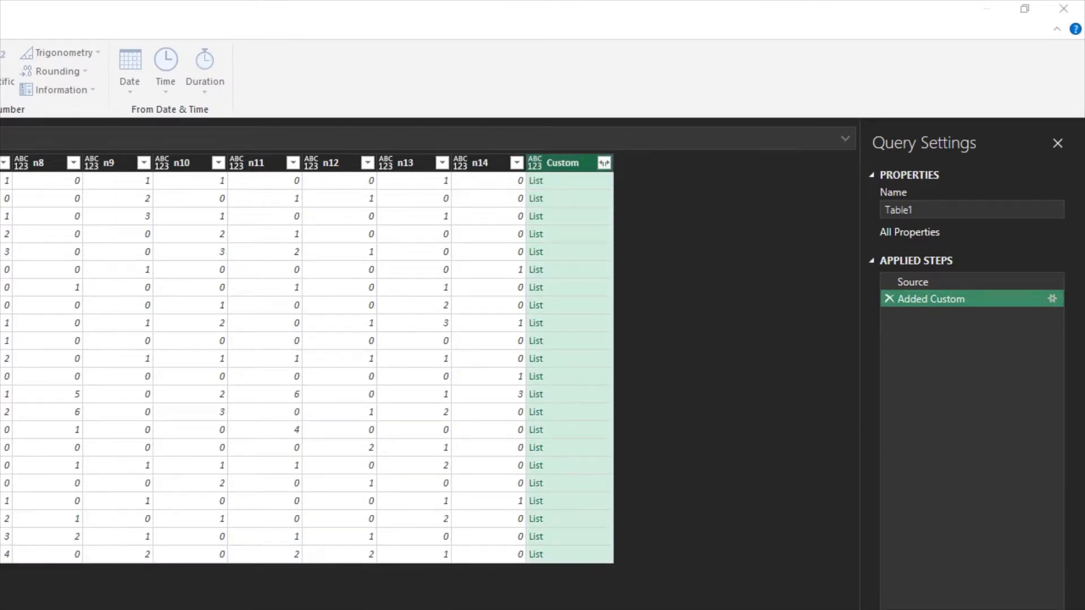
Check the order of the values in the first row's list after sorting.
click(582, 169)
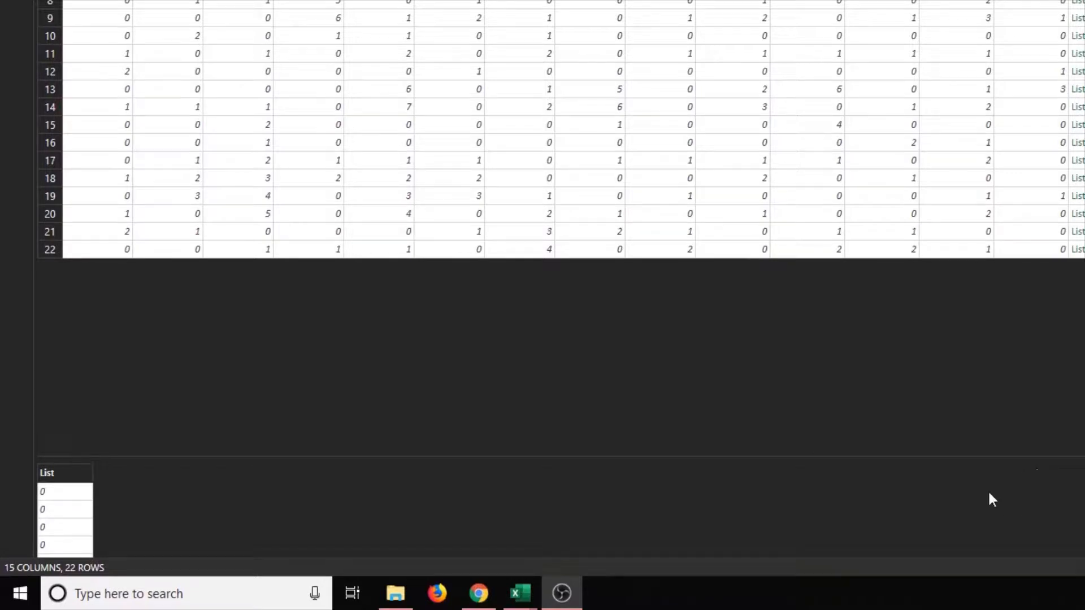
scroll(927, 508, down, 1)
scroll(931, 521, down, 5)
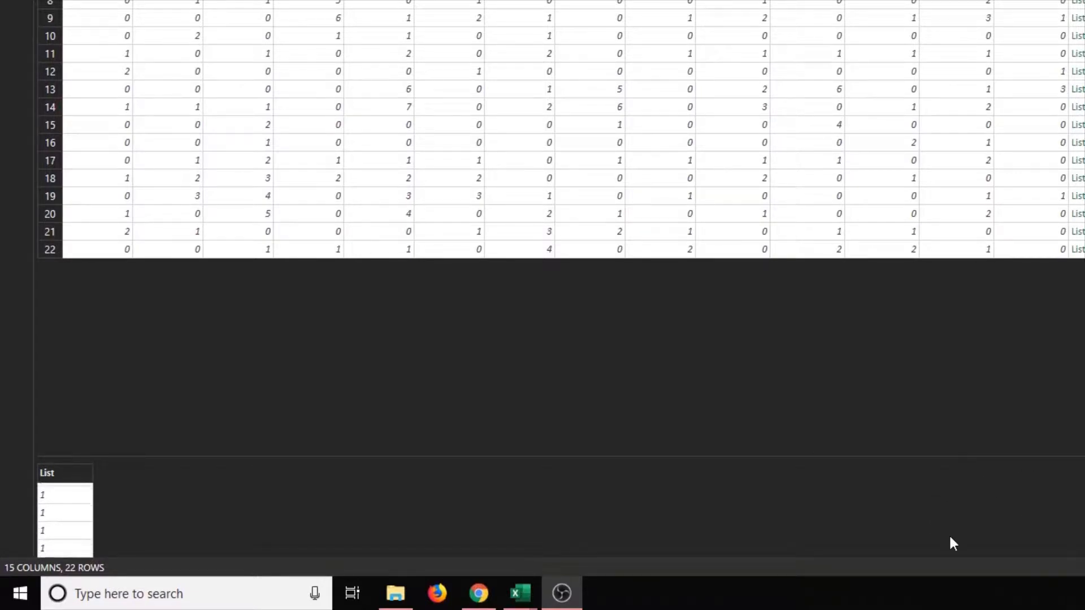
scroll(953, 537, down, 3)
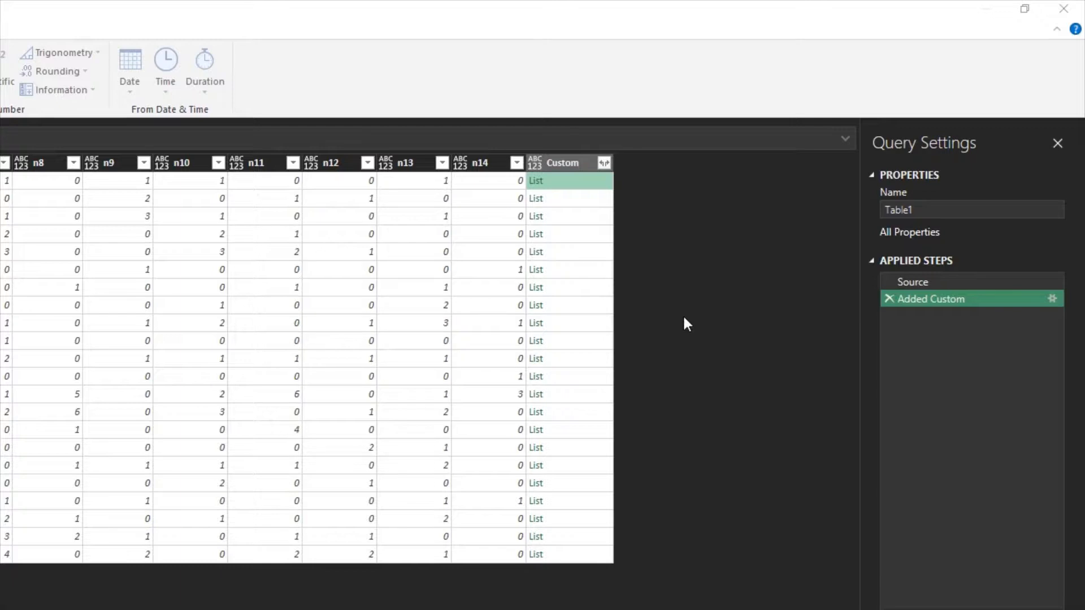
Try changing the Added Custom formula to Table.FromList(List.Sort(Record.ToList(_))) and inspect the first row's result.
click(1052, 299)
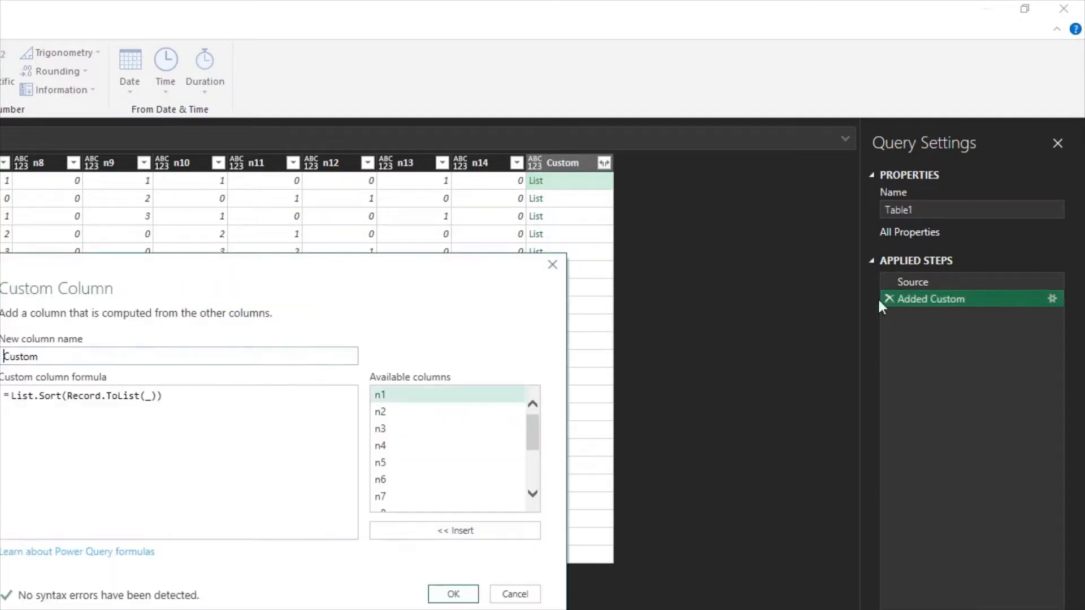
click(12, 395)
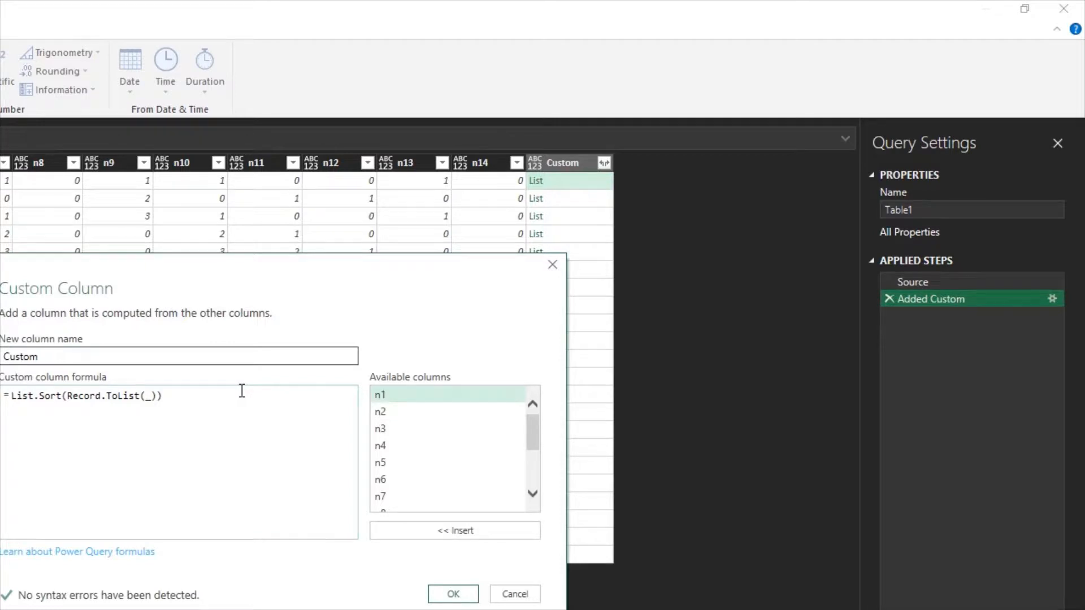
text(T)
key(BackSpace)
text(Table.FromList()
click(270, 401)
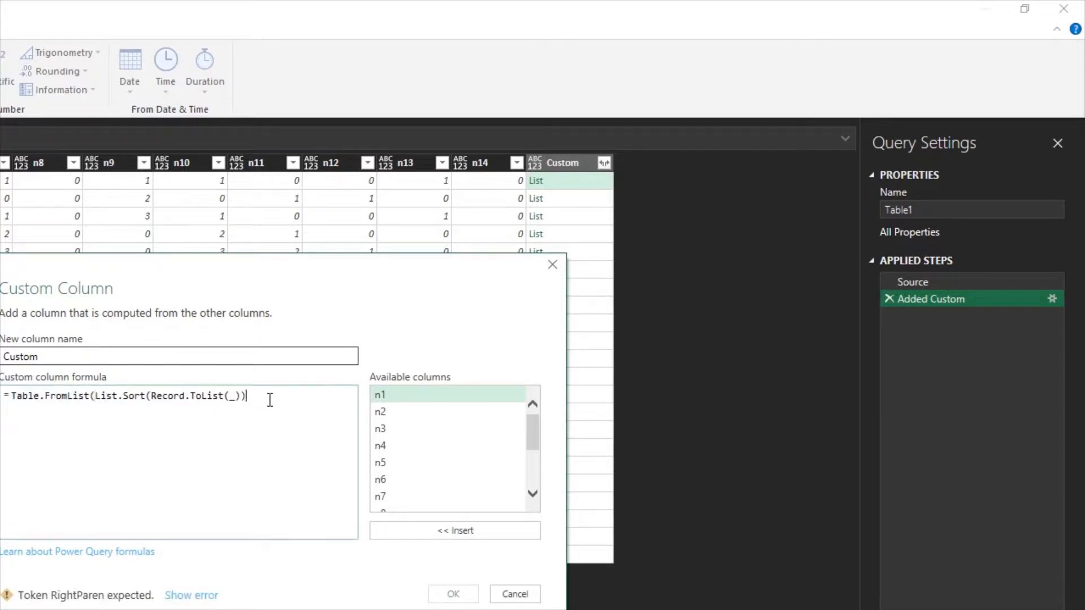
text())
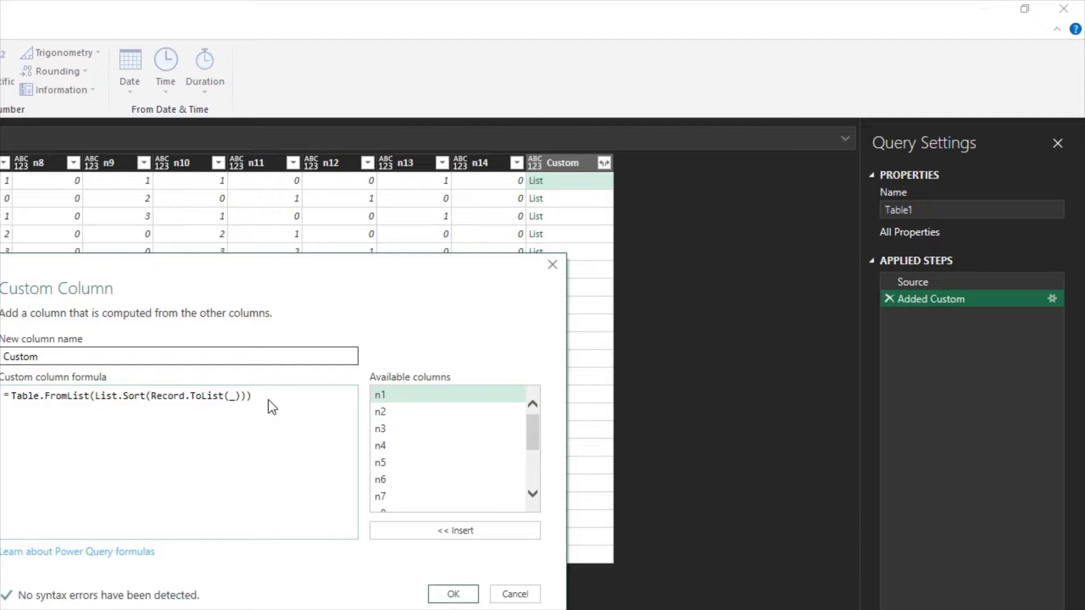
click(450, 592)
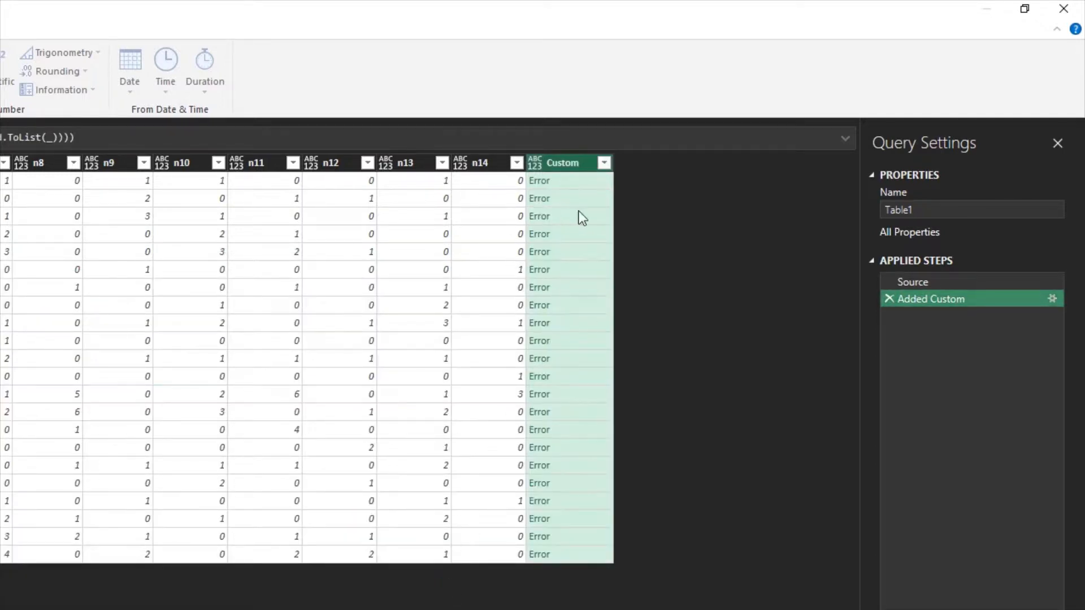
click(589, 186)
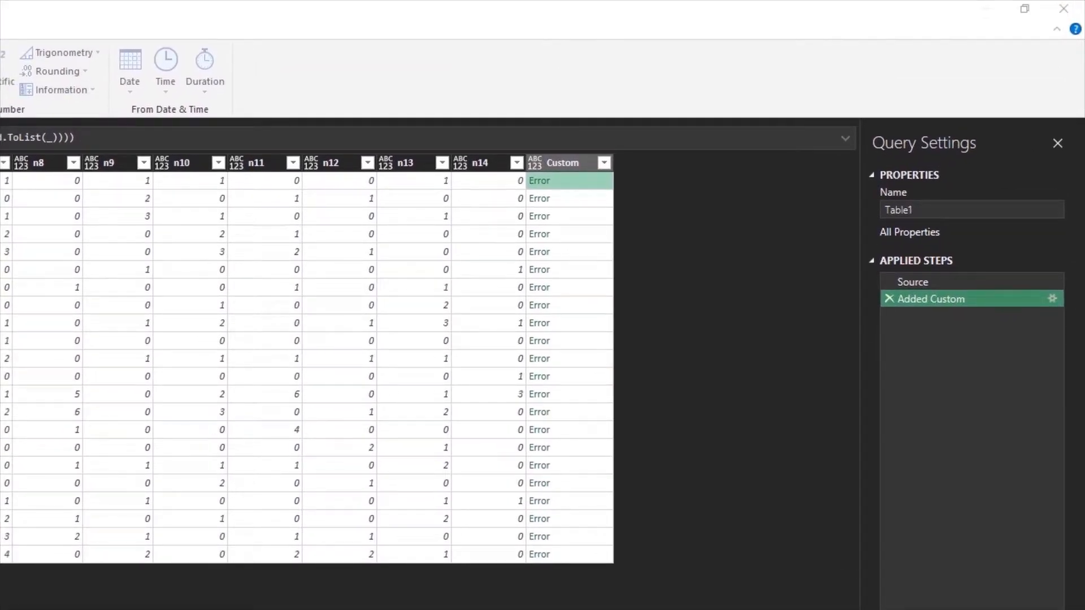
Reopen the Added Custom formula and remove the Table.FromList( wrapper from in front of List.Sort.
click(1052, 299)
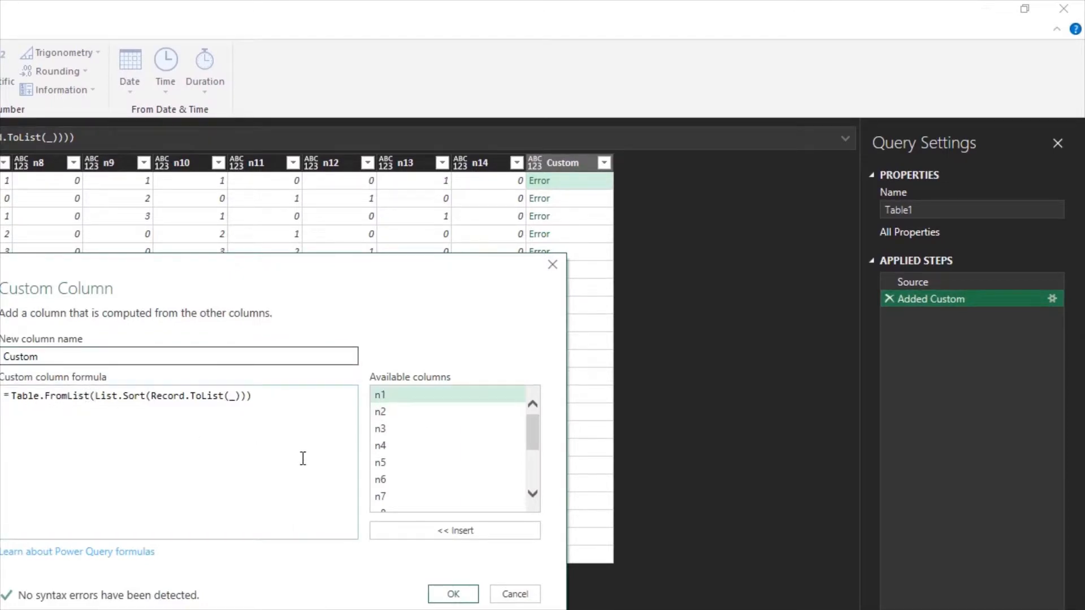
text(==)
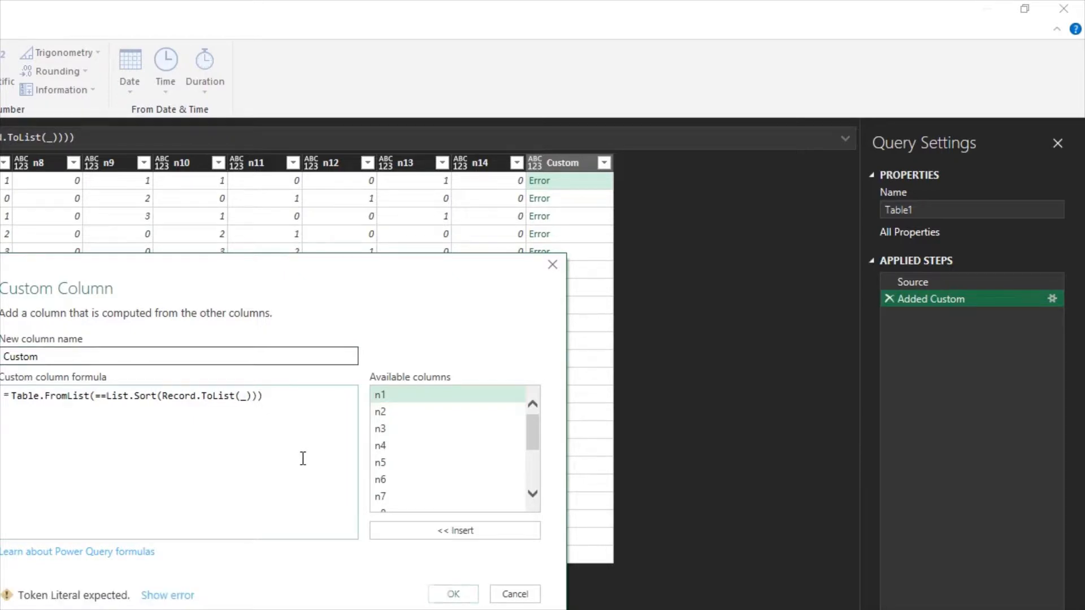
key(BackSpace)
key(BackSpace)
key(BackSpace)
key(BackSpace)
key(BackSpace)
key(BackSpace)
key(BackSpace)
key(BackSpace)
key(BackSpace)
key(BackSpace)
key(BackSpace)
key(BackSpace)
key(BackSpace)
key(BackSpace)
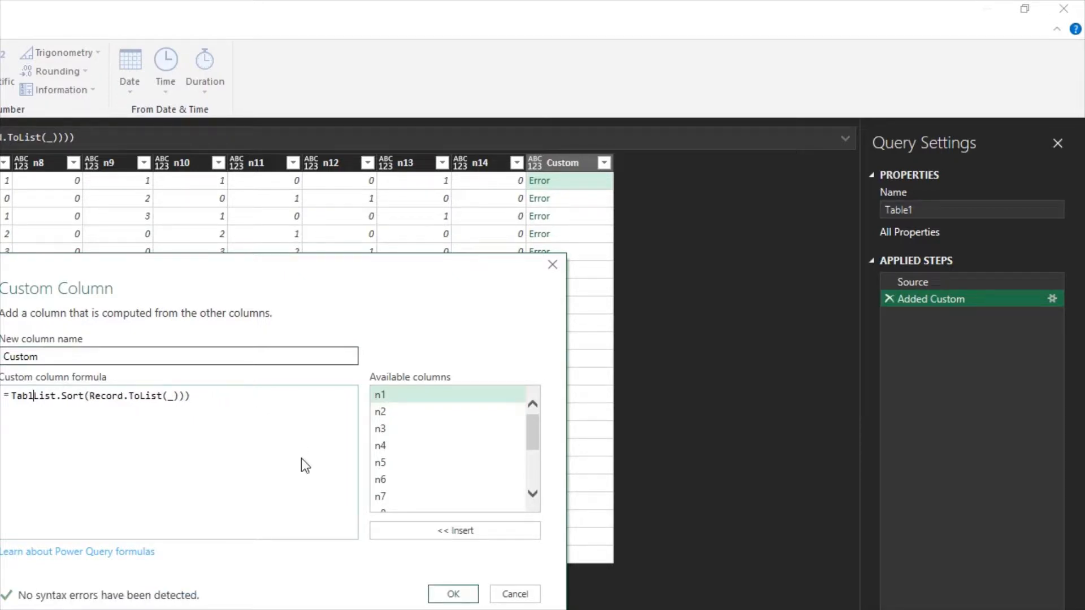
key(BackSpace)
key(BackSpace)
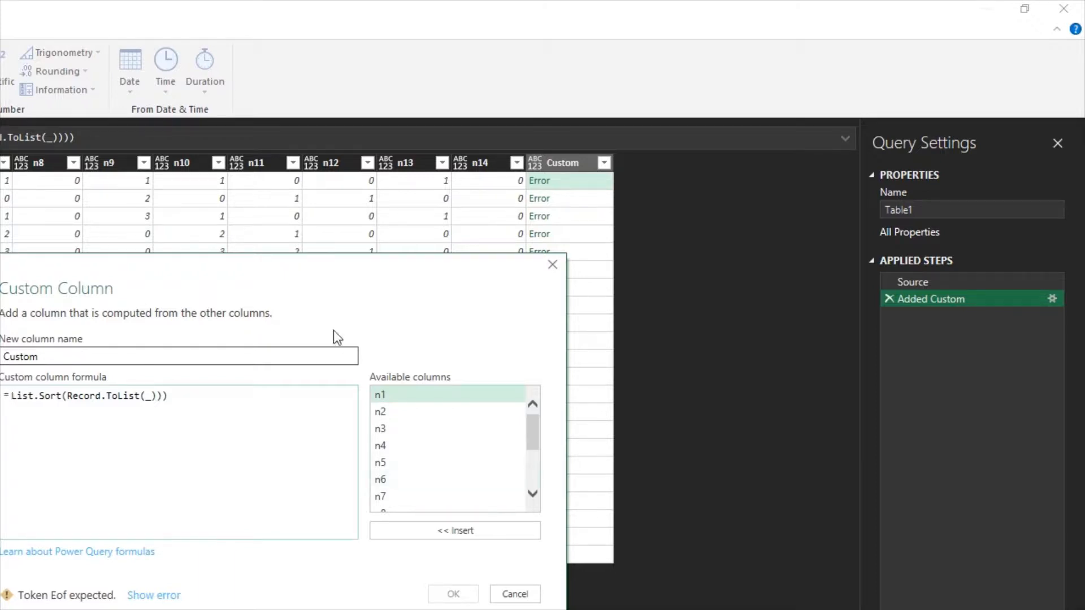
Insert List.Transform( in front of List.Sort in the custom column formula.
drag(303, 277, 504, 161)
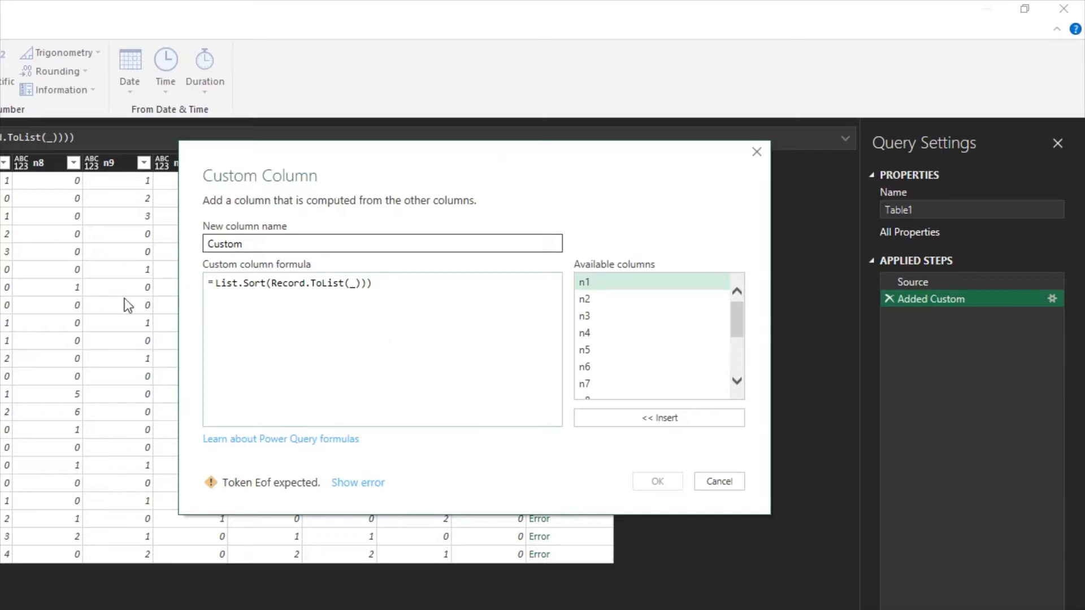
click(218, 284)
right_click(218, 283)
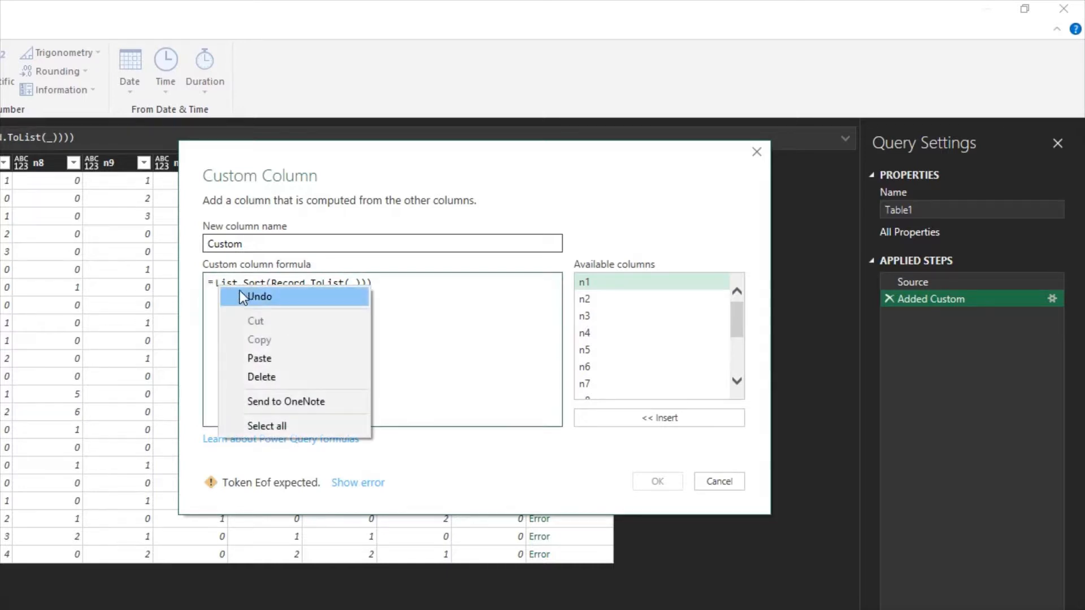
click(212, 286)
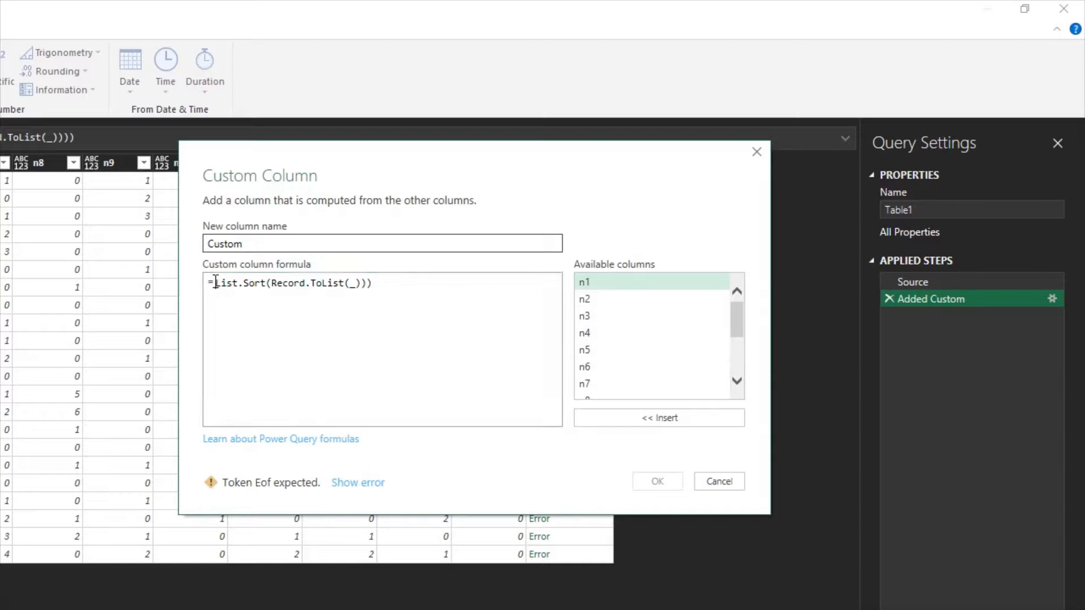
text(List.Trans)
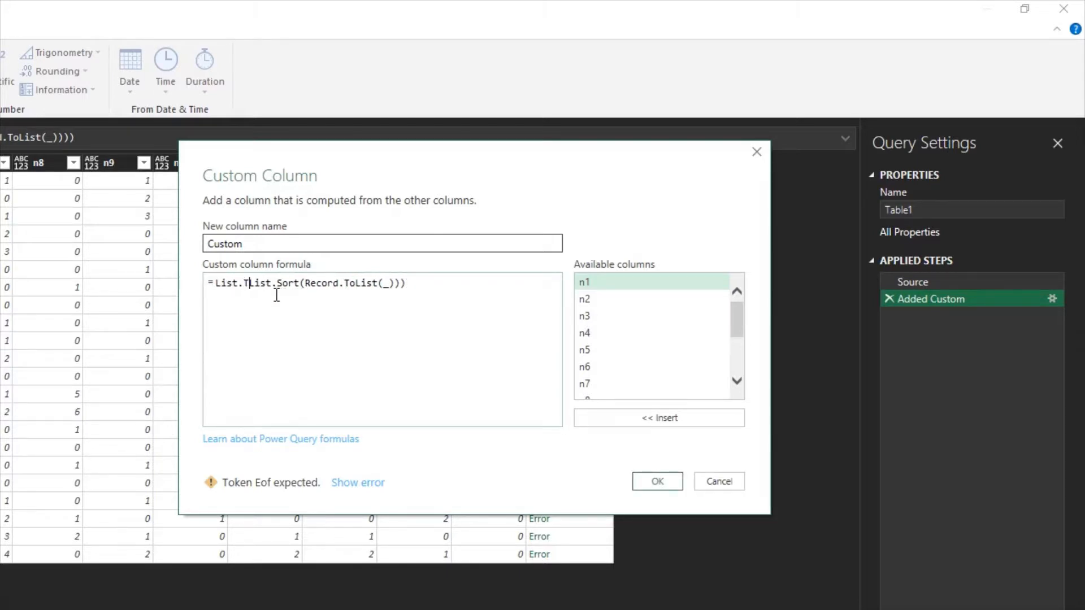
text(form()
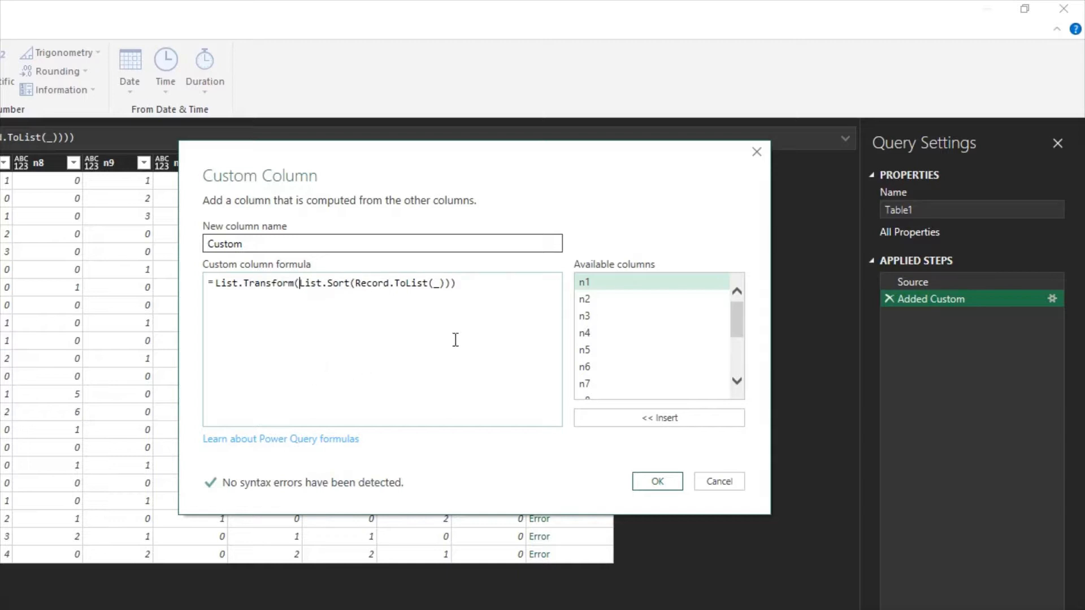
Complete the formula as List.Transform(List.Sort(Record.ToList(_)),Text.From), apply it and preview the first row's list.
click(485, 288)
text(,)
key(BackSpace)
key(BackSpace)
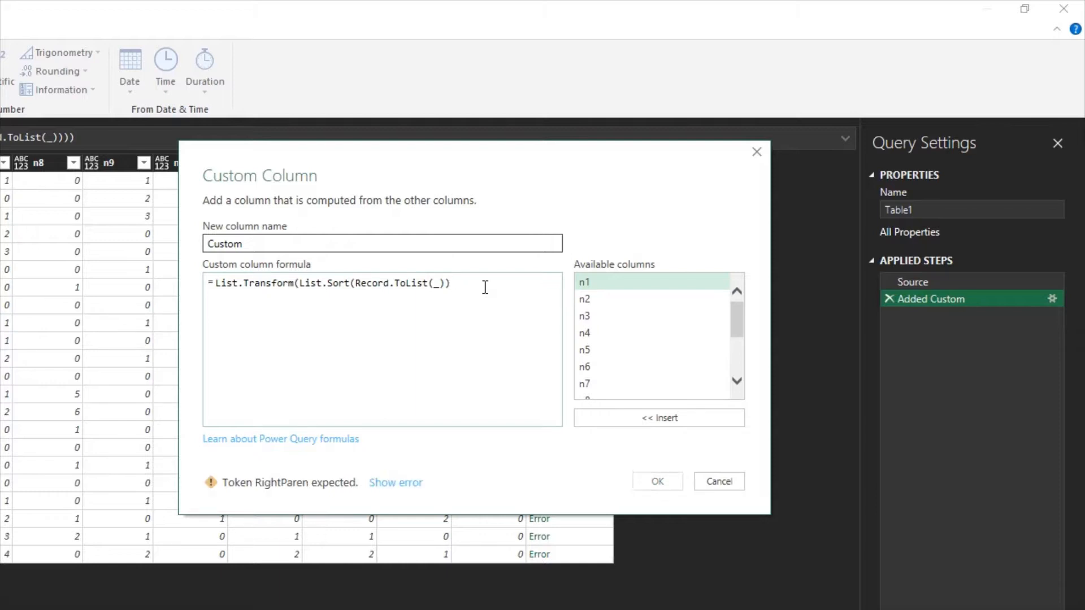
text(),)
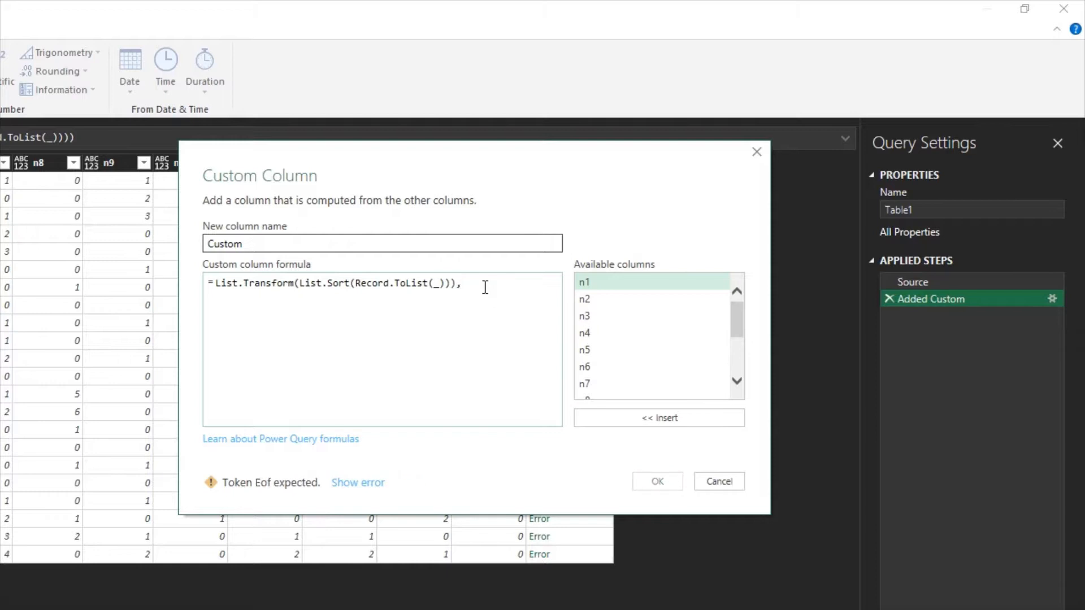
key(BackSpace)
text(Te)
key(BackSpace)
key(BackSpace)
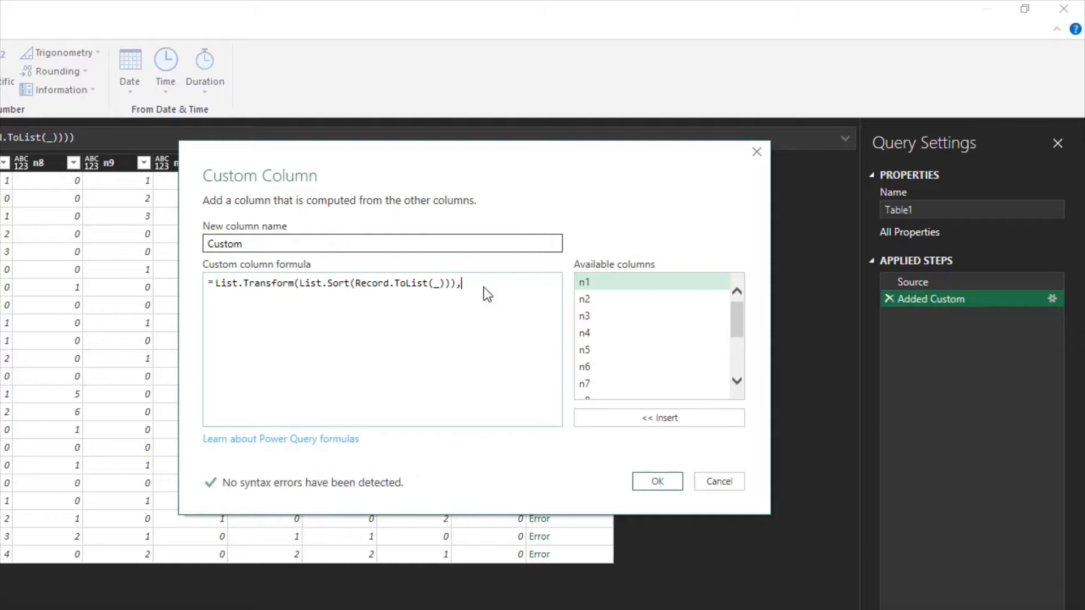
text(,Text.From))
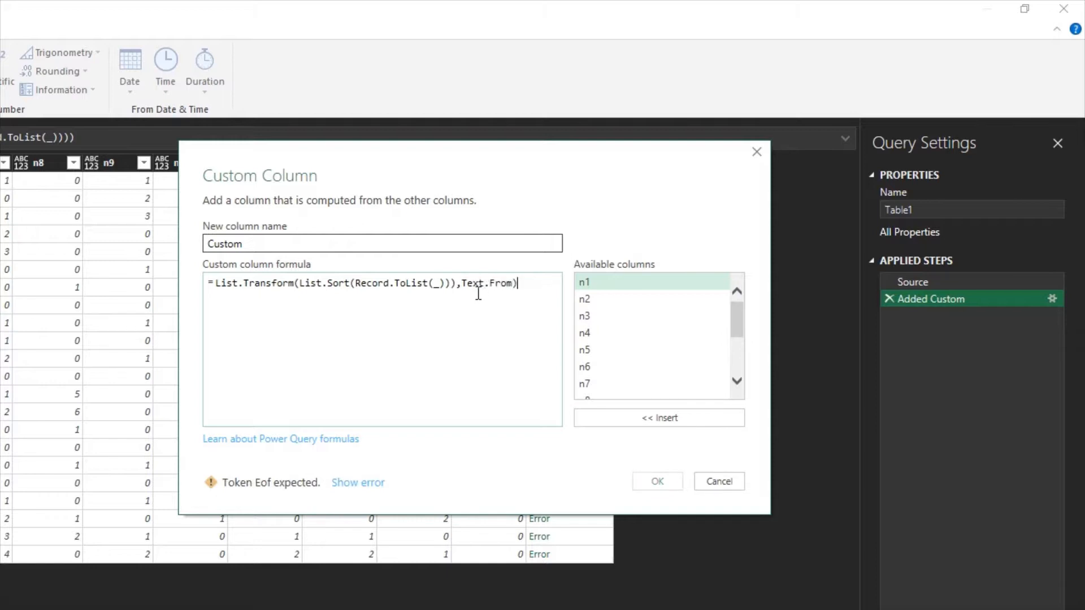
click(349, 485)
click(457, 284)
key(BackSpace)
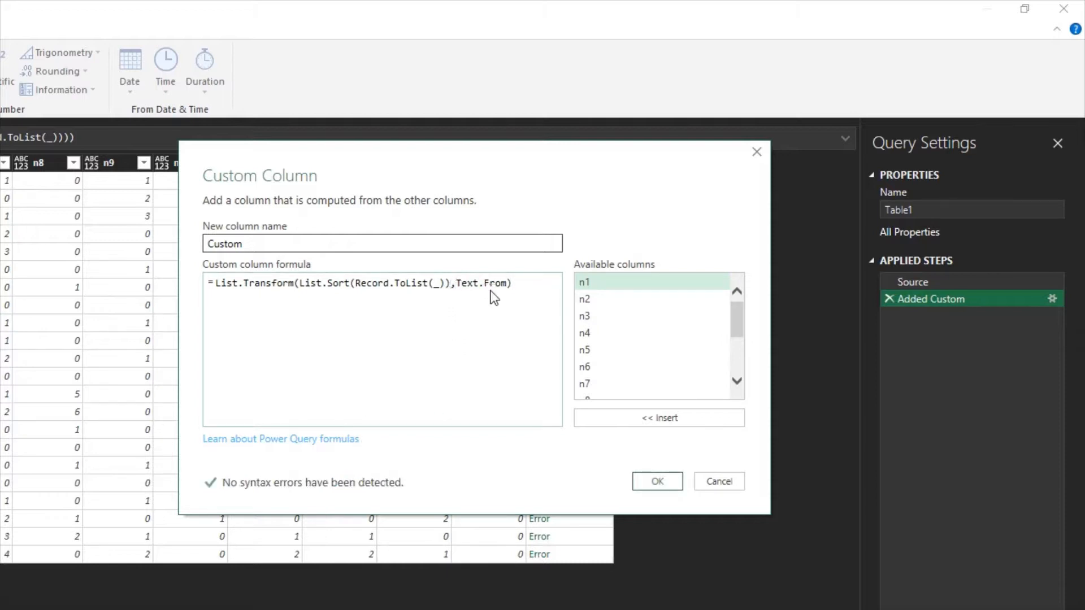
click(657, 481)
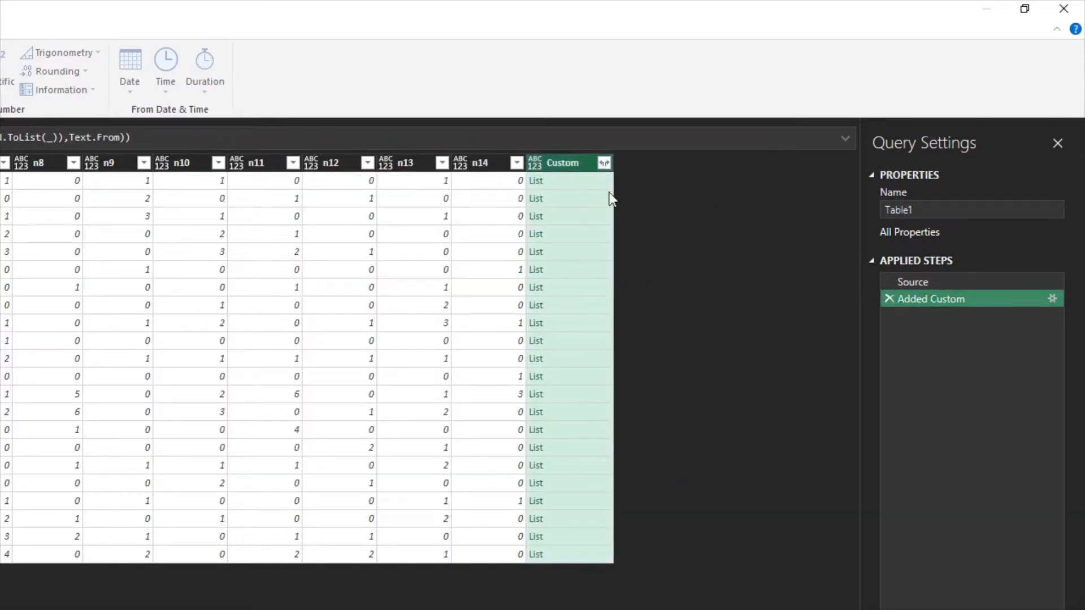
click(587, 181)
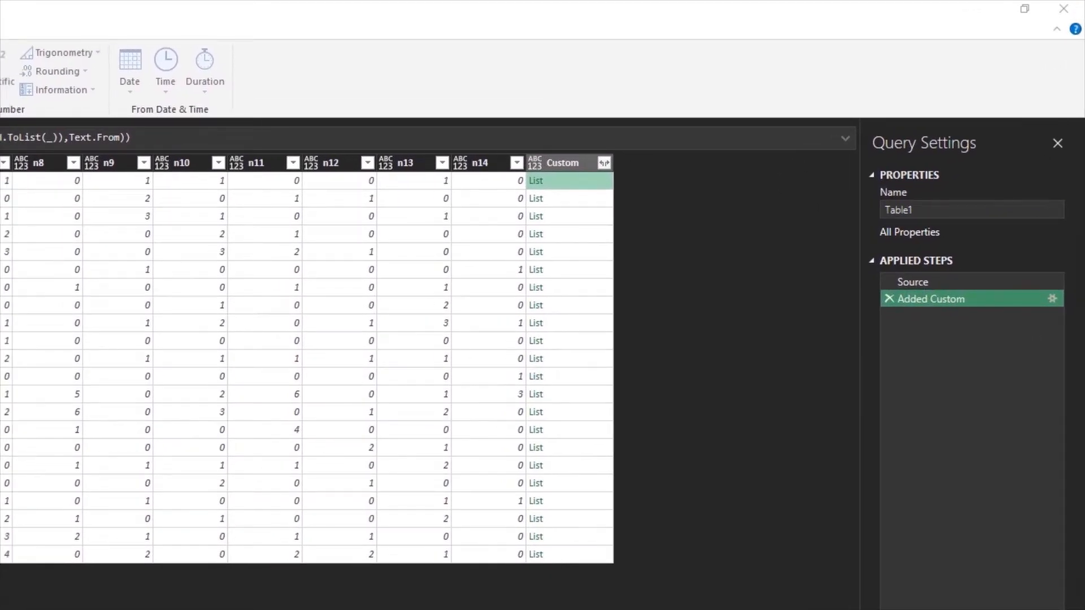
Change the custom formula to Table.FromList(List.Transform(List.Sort(Record.ToList(_)),Text.From)), apply it and preview the first row's table.
click(1053, 299)
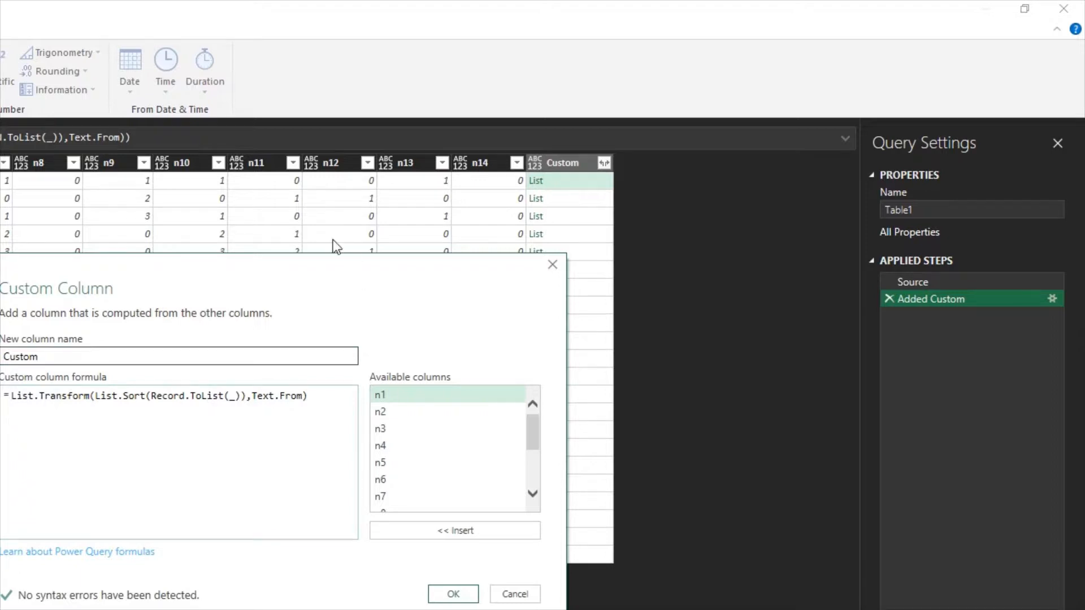
drag(339, 272, 653, 172)
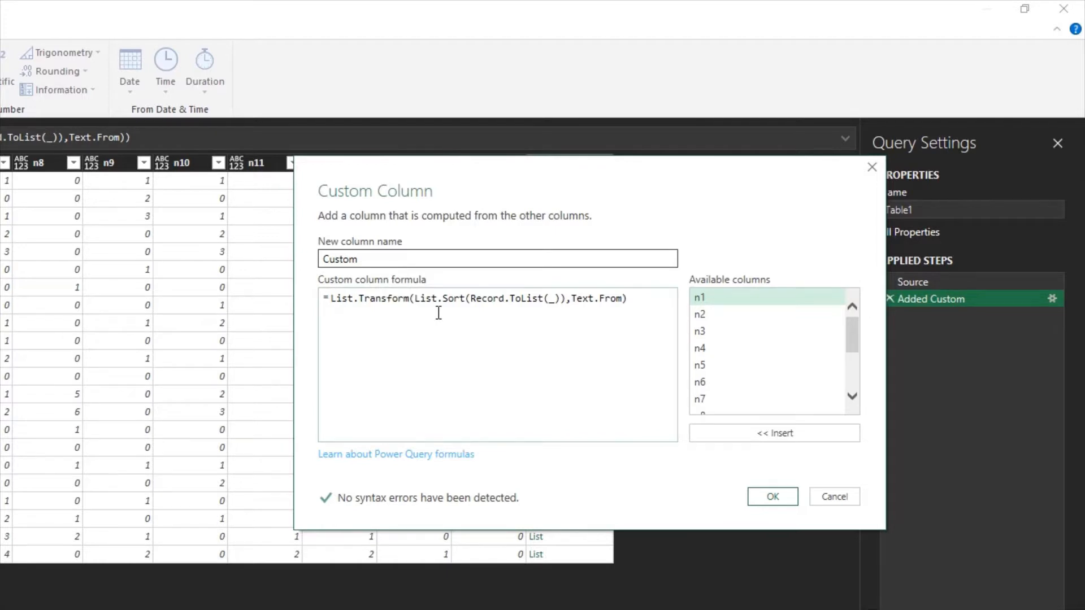
text(Table.FromList()
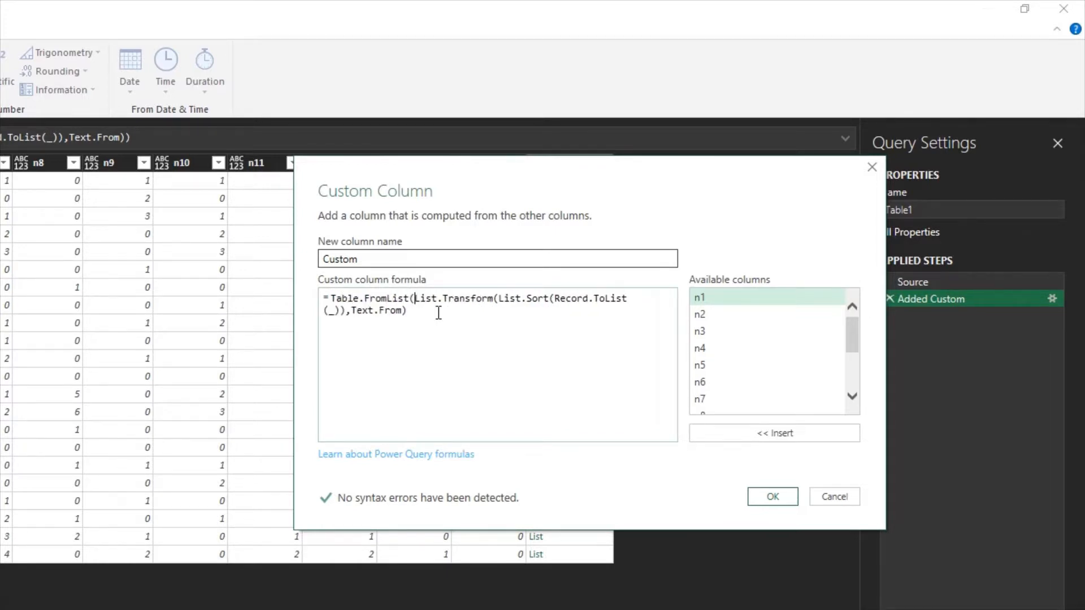
click(457, 315)
text())
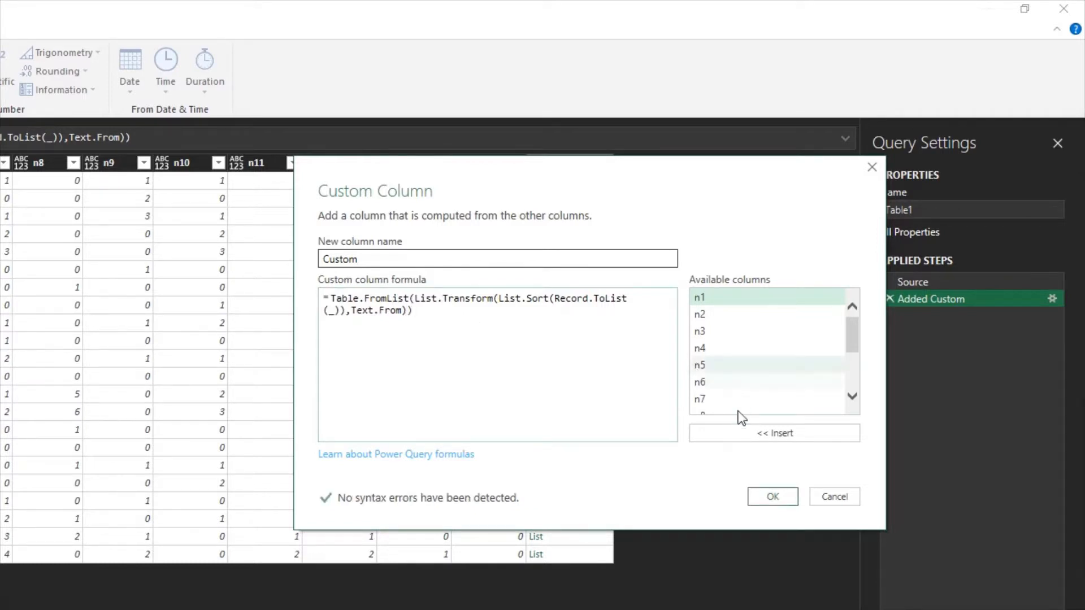
click(786, 496)
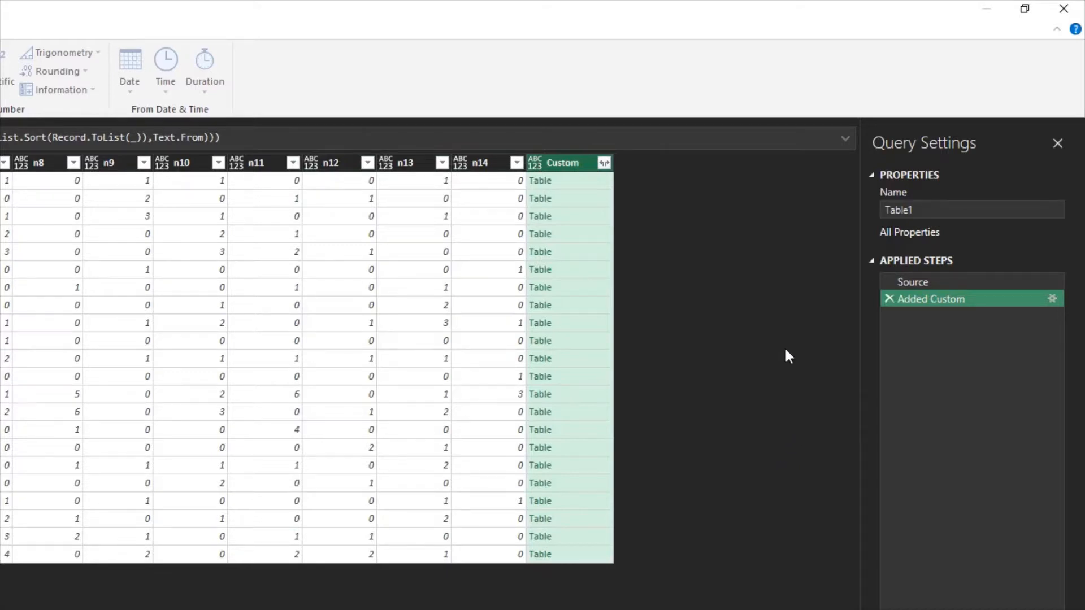
click(575, 186)
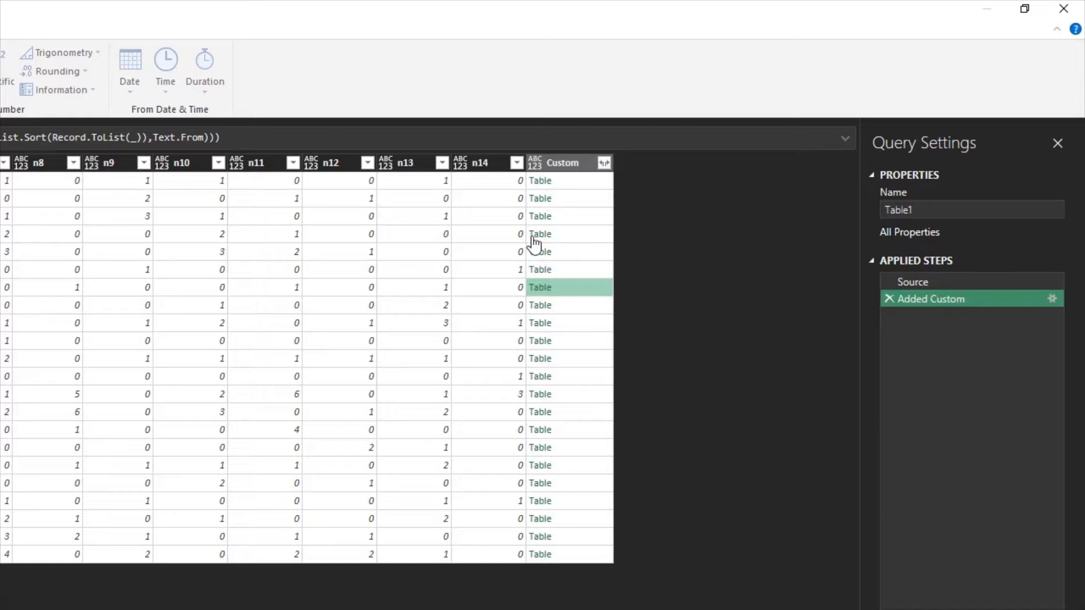
Drill into the fifth row's table in the Custom column and start a Group By on Column1.
click(545, 254)
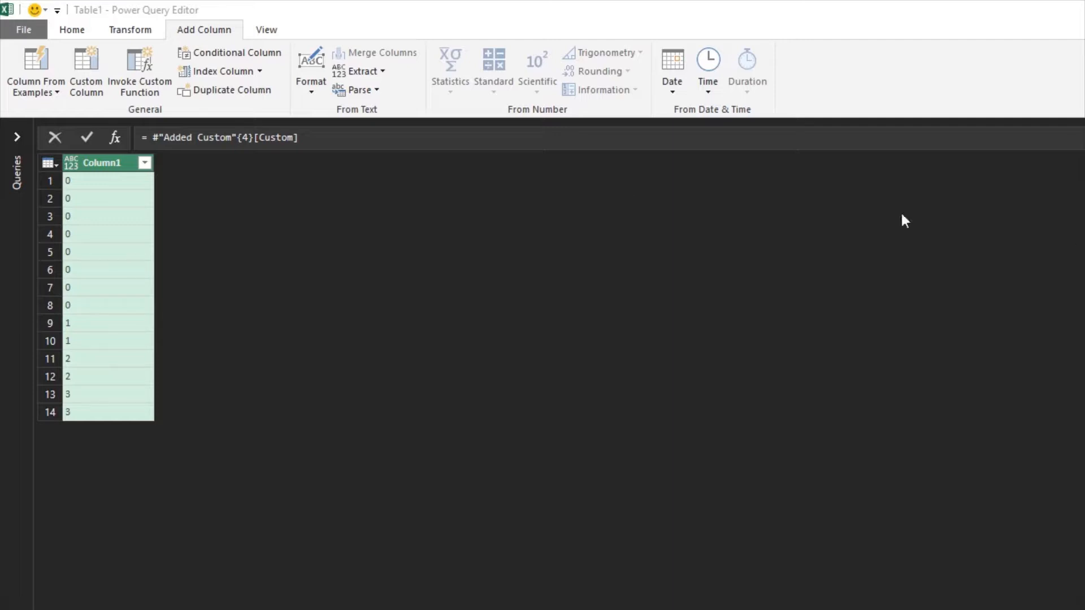
click(72, 30)
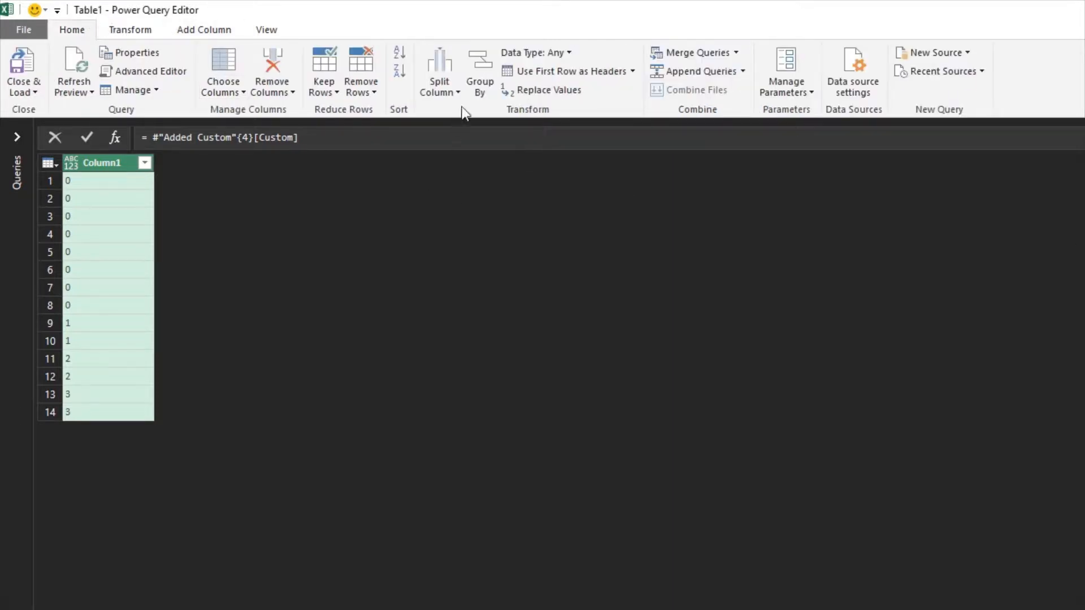
click(479, 90)
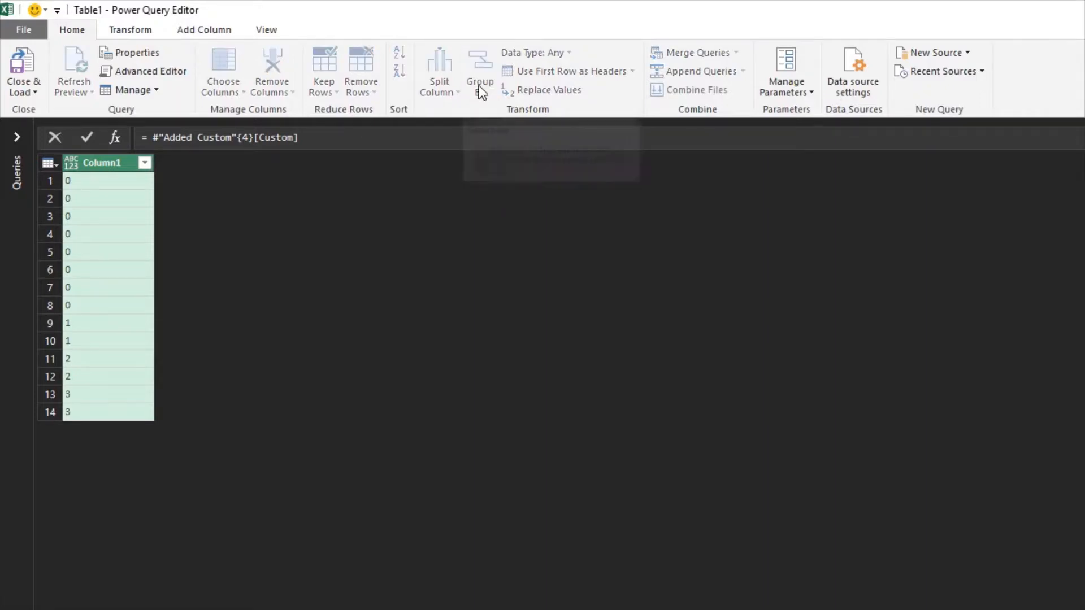
drag(619, 317, 374, 203)
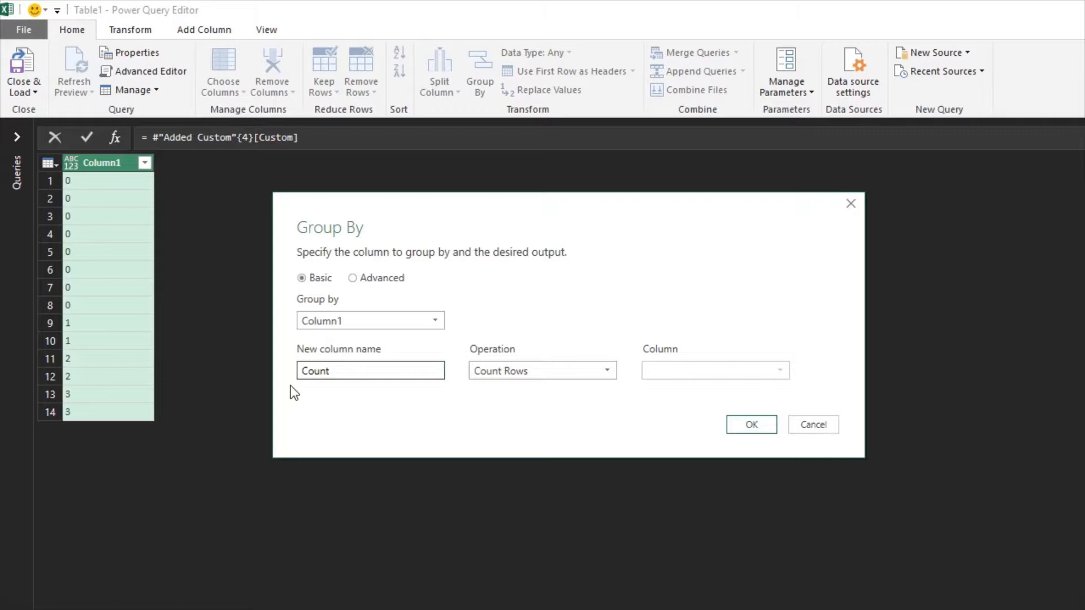
Group the table by Column1 with a Count Rows operation in a new column named Count.
click(506, 372)
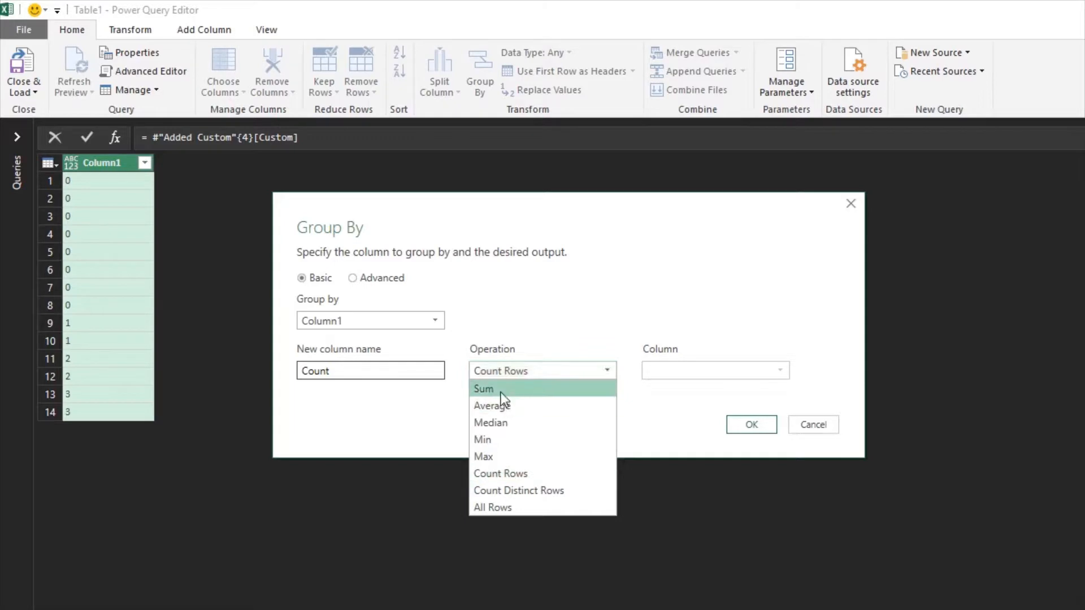
click(501, 390)
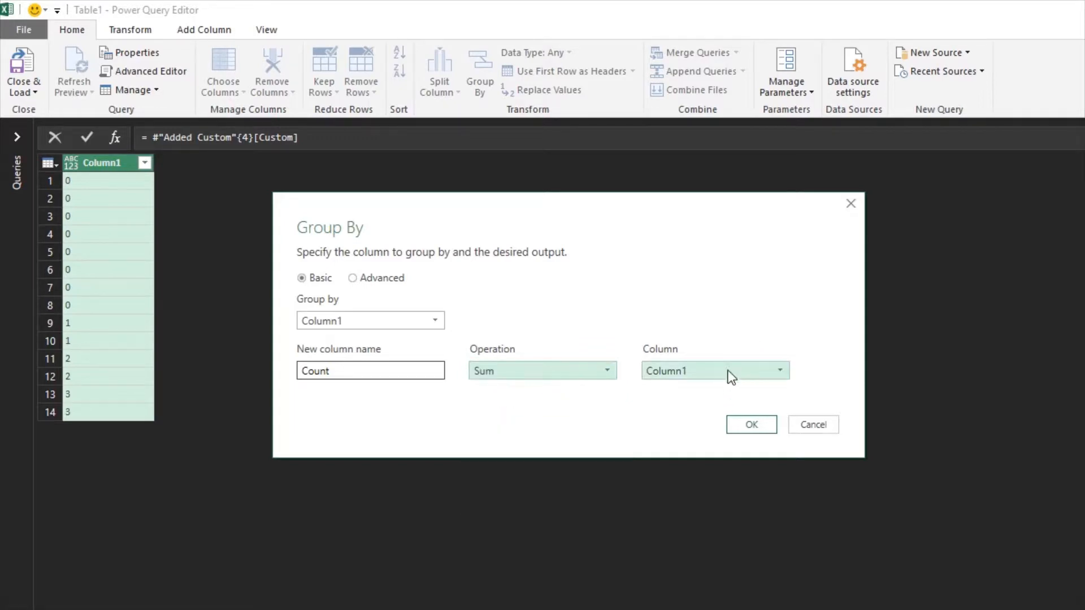
click(709, 375)
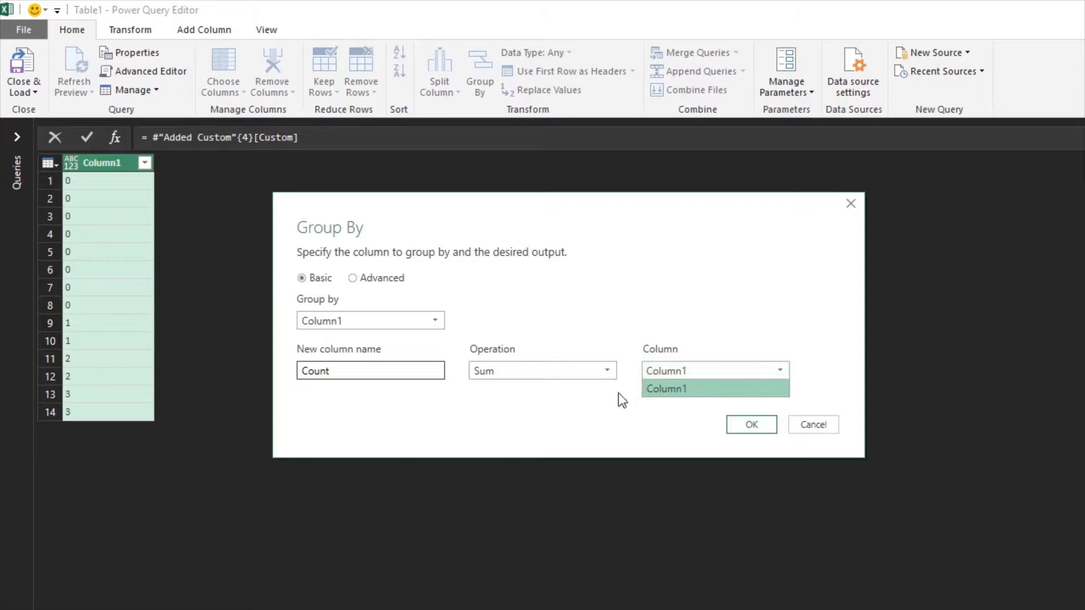
click(600, 374)
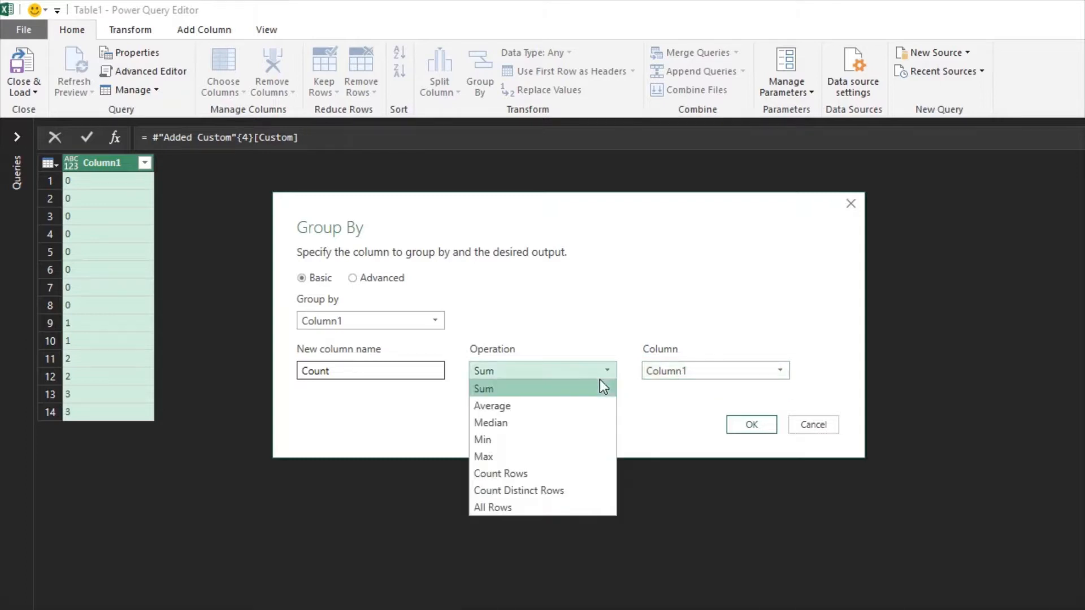
click(555, 472)
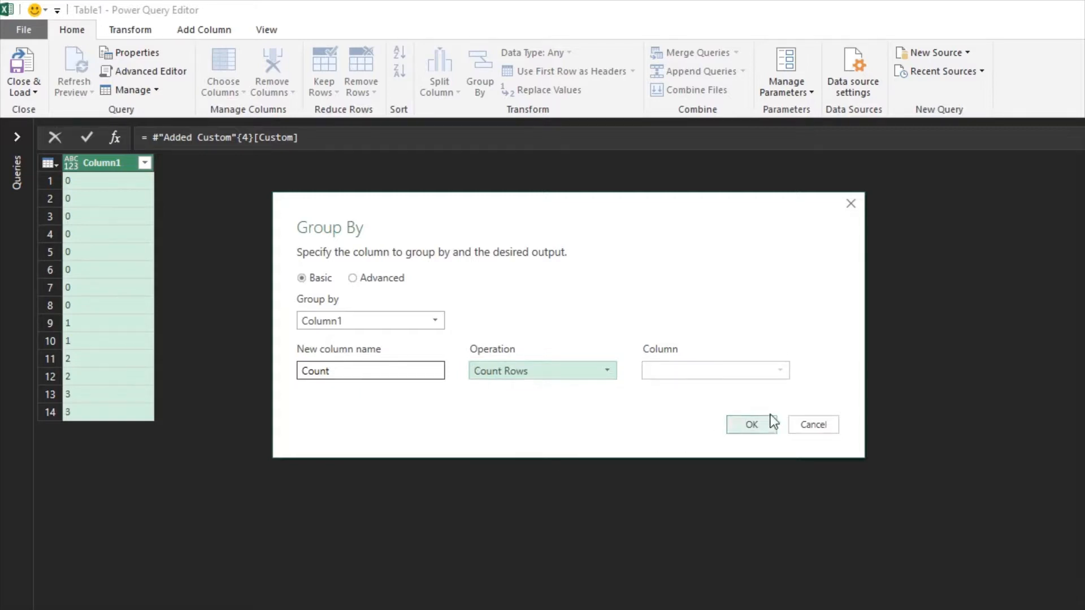
click(758, 432)
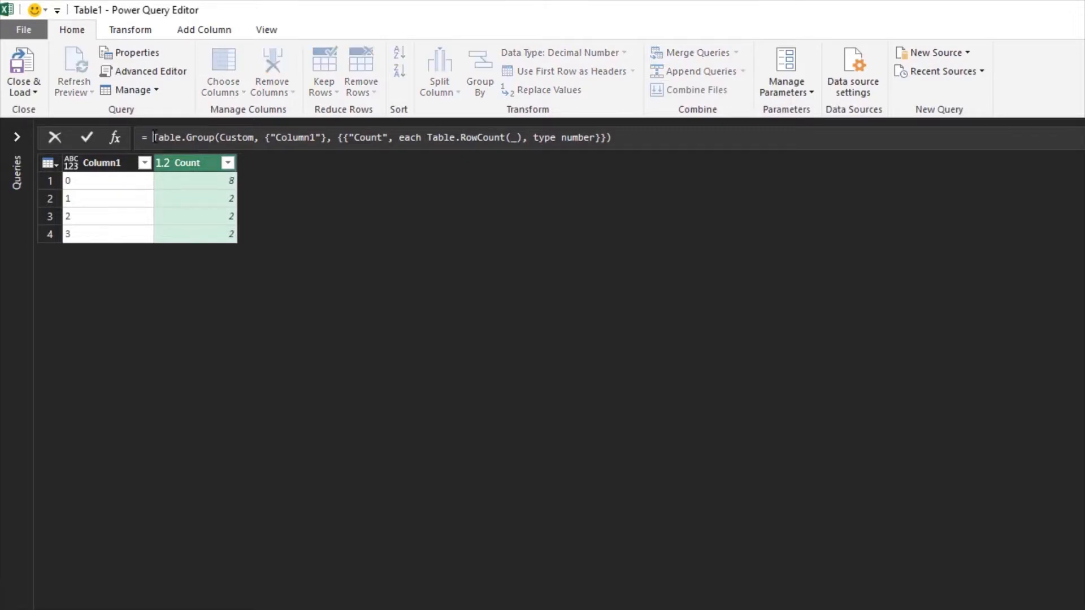
Copy the Table.Group expression from the formula bar and delete the Grouped Rows and Custom applied steps.
drag(154, 138, 638, 162)
key(ctrl+c)
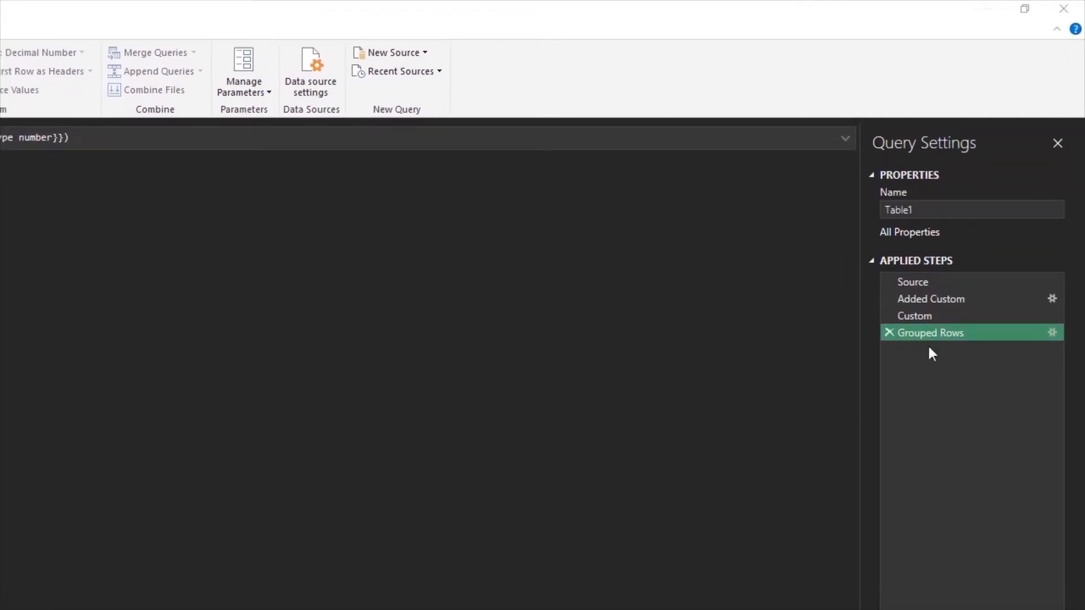
click(888, 333)
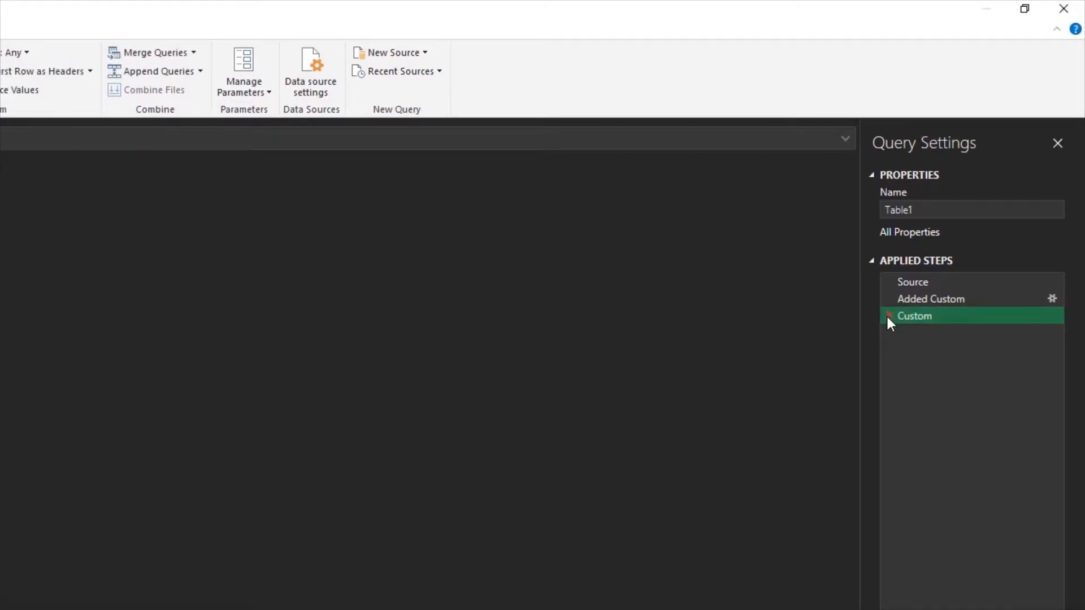
click(888, 315)
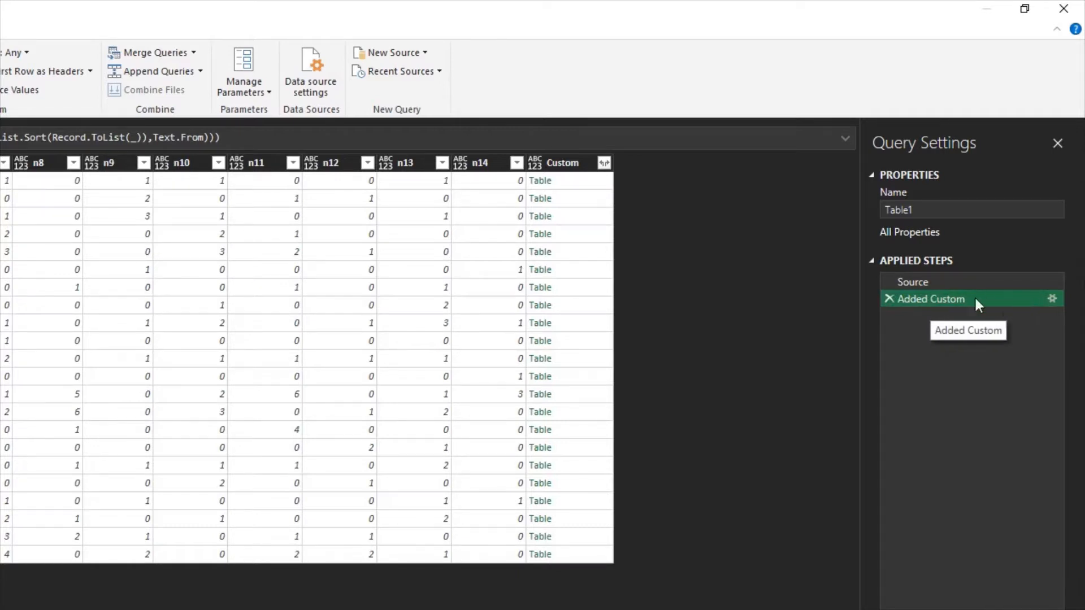
Reopen the Added Custom step's formula and paste the copied Table.Group expression in front of Table.FromList.
click(1051, 299)
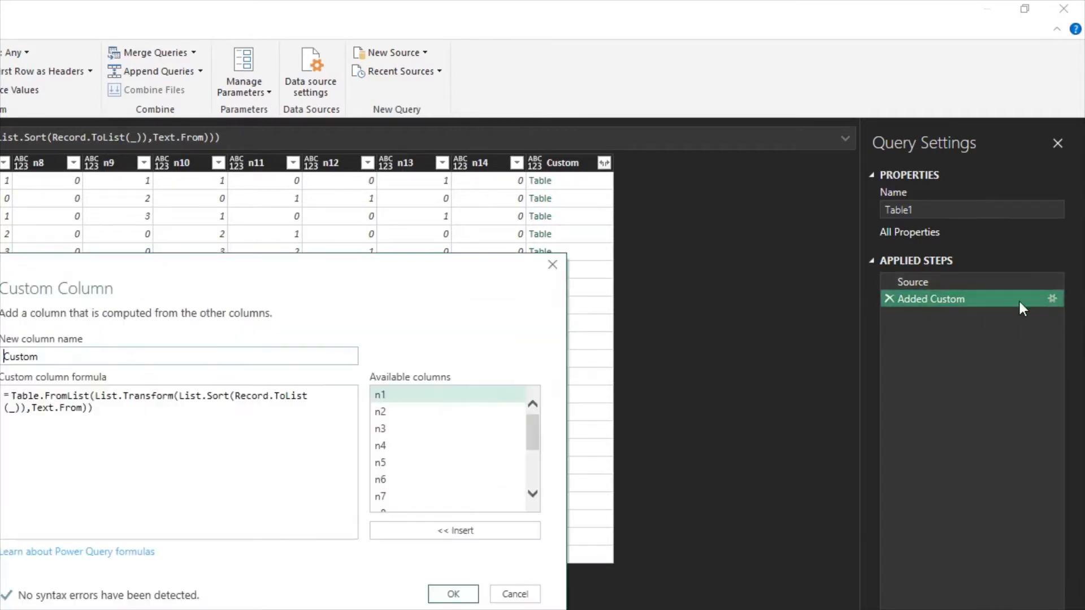
click(16, 392)
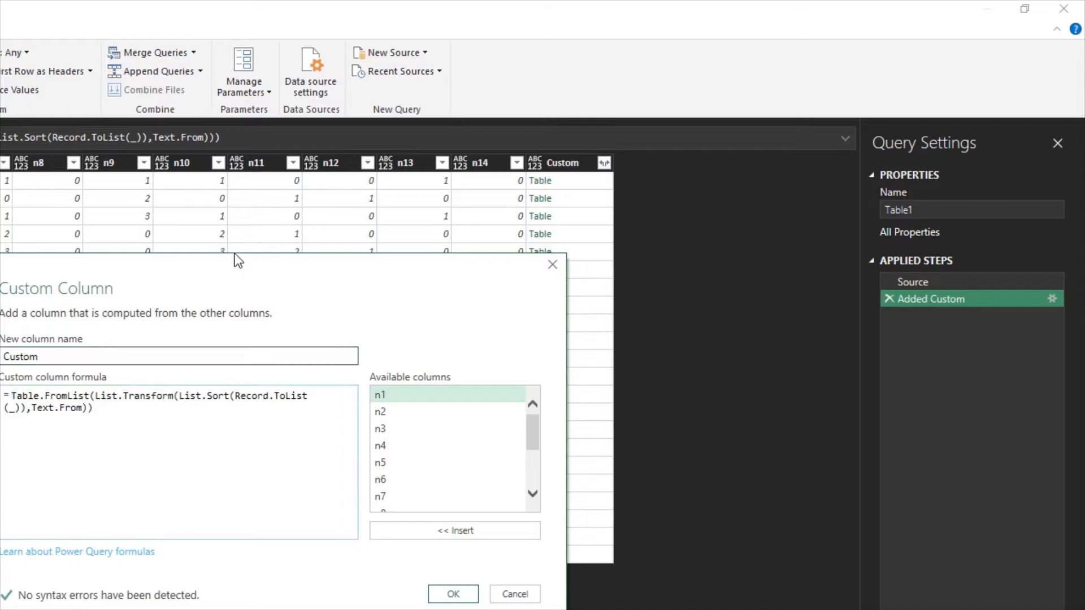
drag(237, 272, 494, 226)
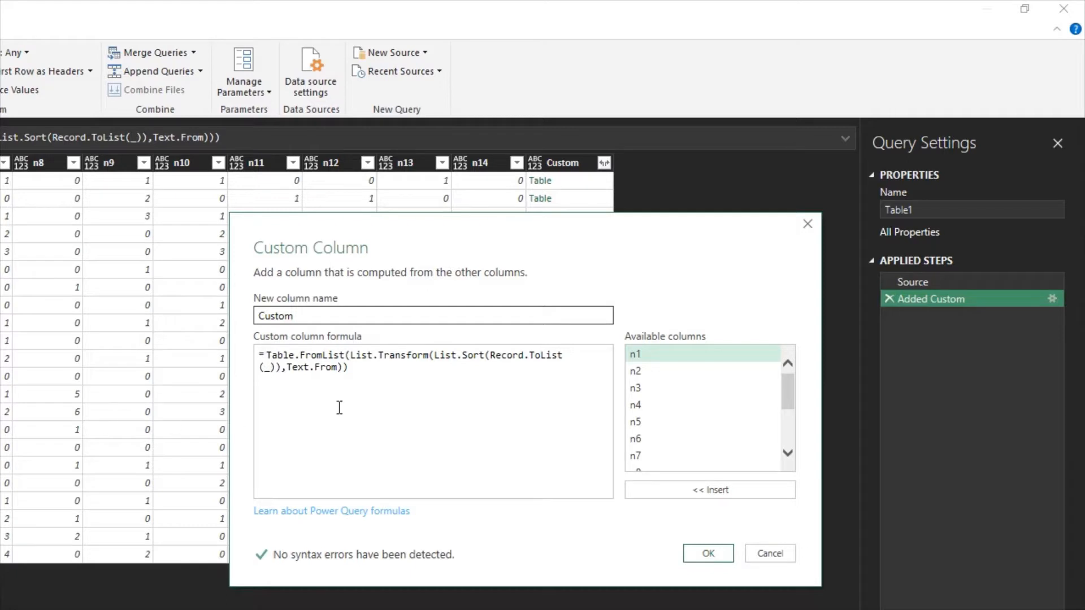
click(266, 354)
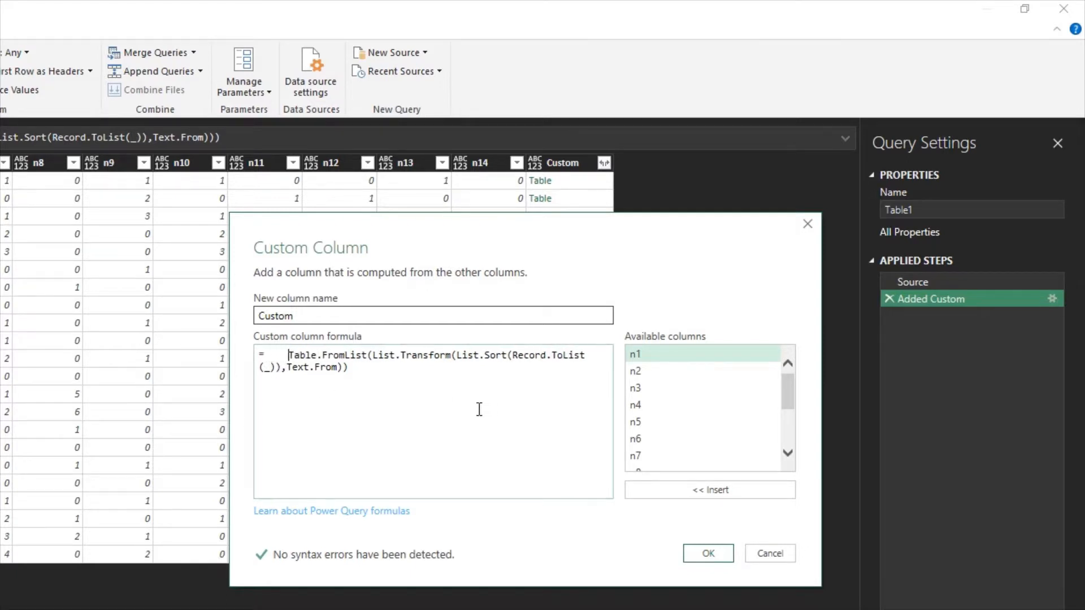
click(278, 355)
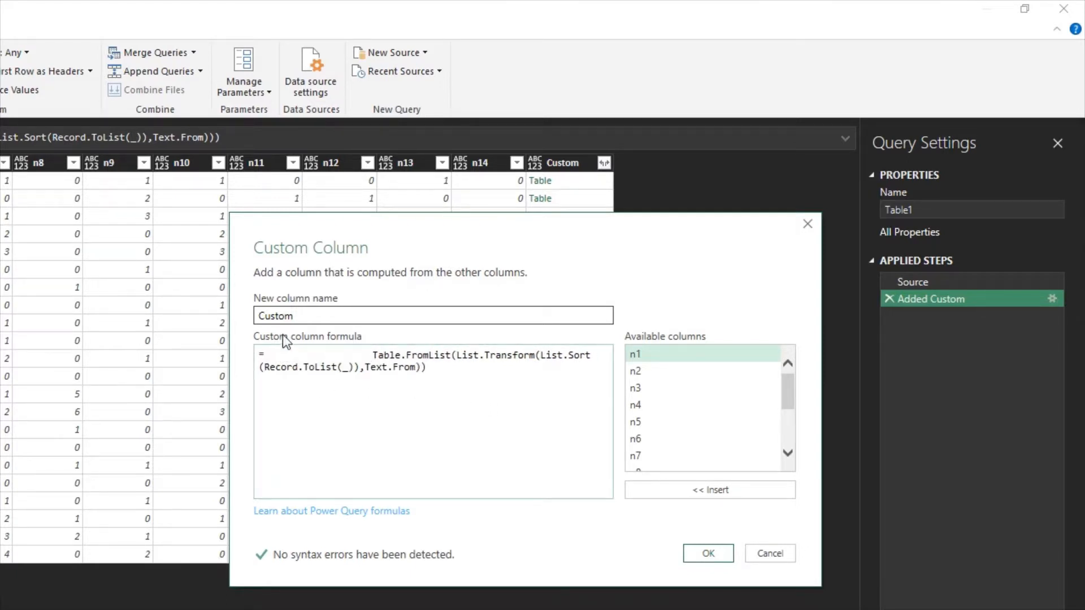
key(ctrl+v)
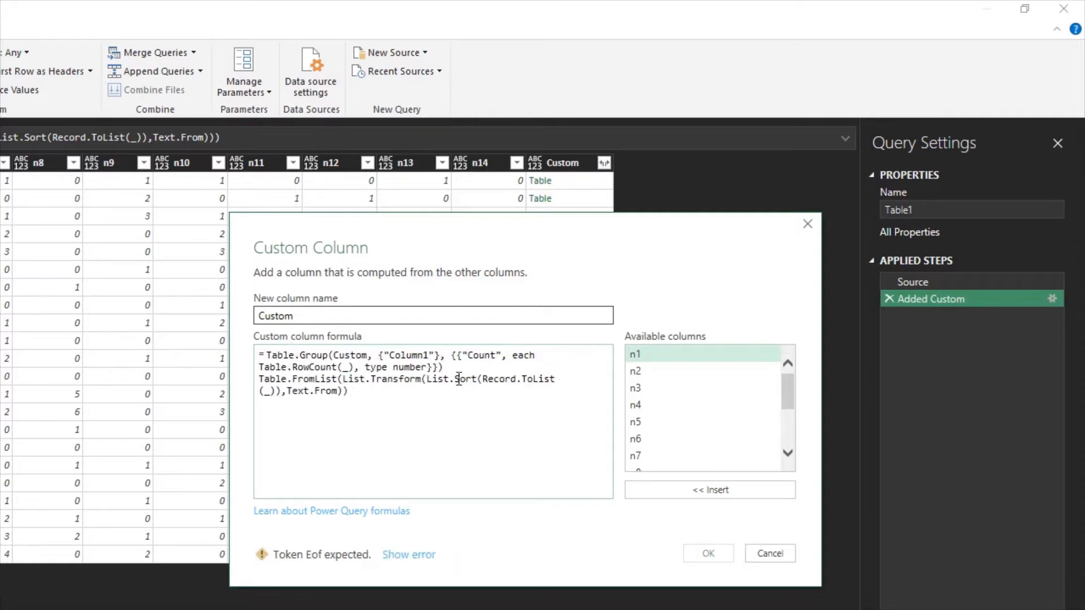
Cut the Table.FromList(List.Transform(List.Sort(Record.ToList(_)),Text.From)) expression from the end of the custom column formula.
double_click(345, 358)
drag(365, 392, 255, 386)
right_click(256, 387)
click(499, 417)
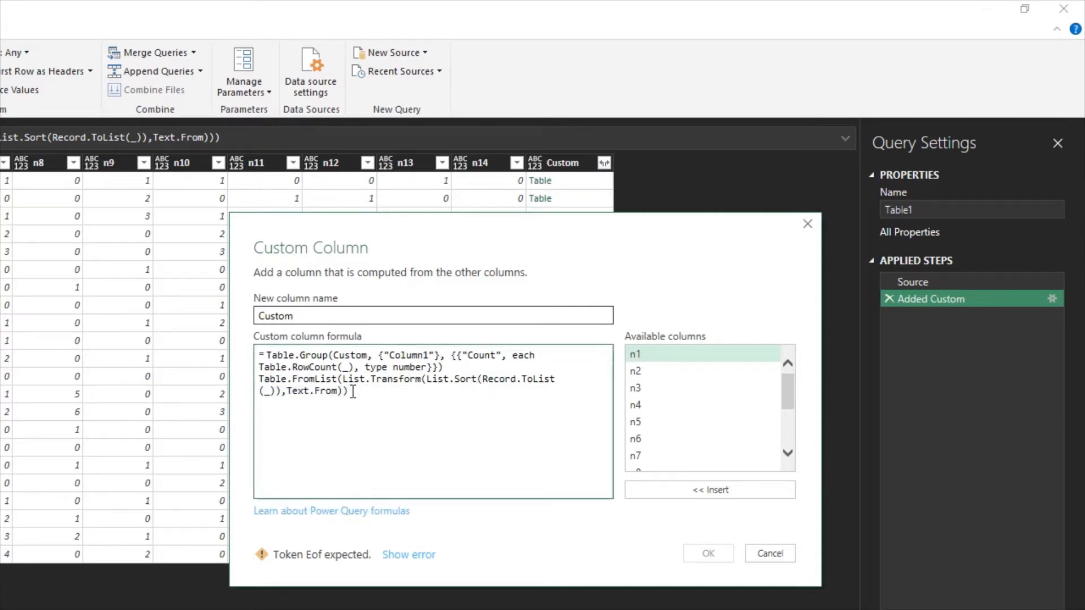
drag(353, 391, 259, 377)
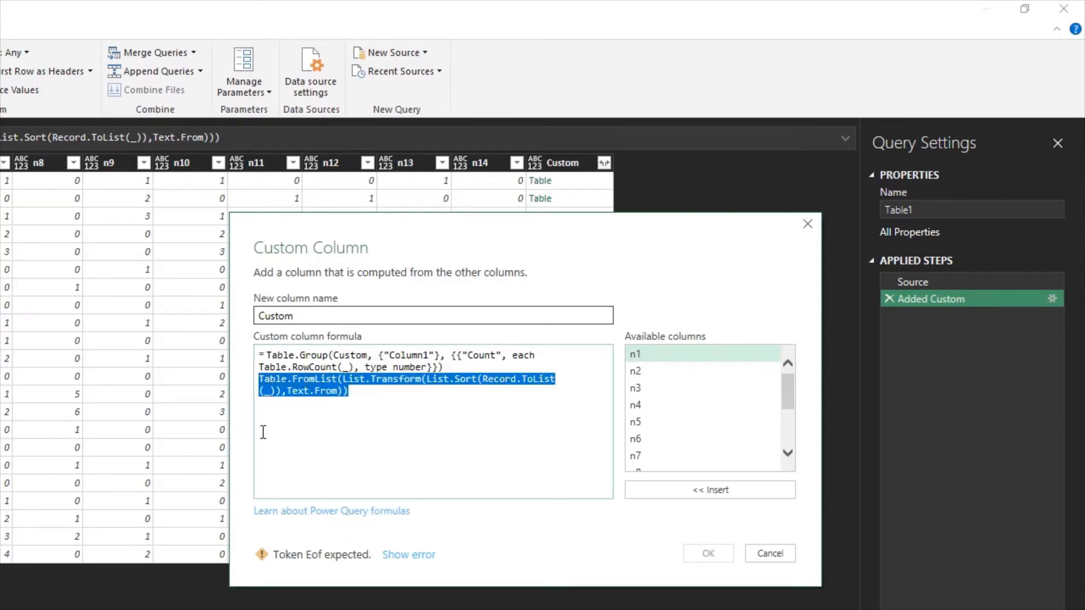
key(Delete)
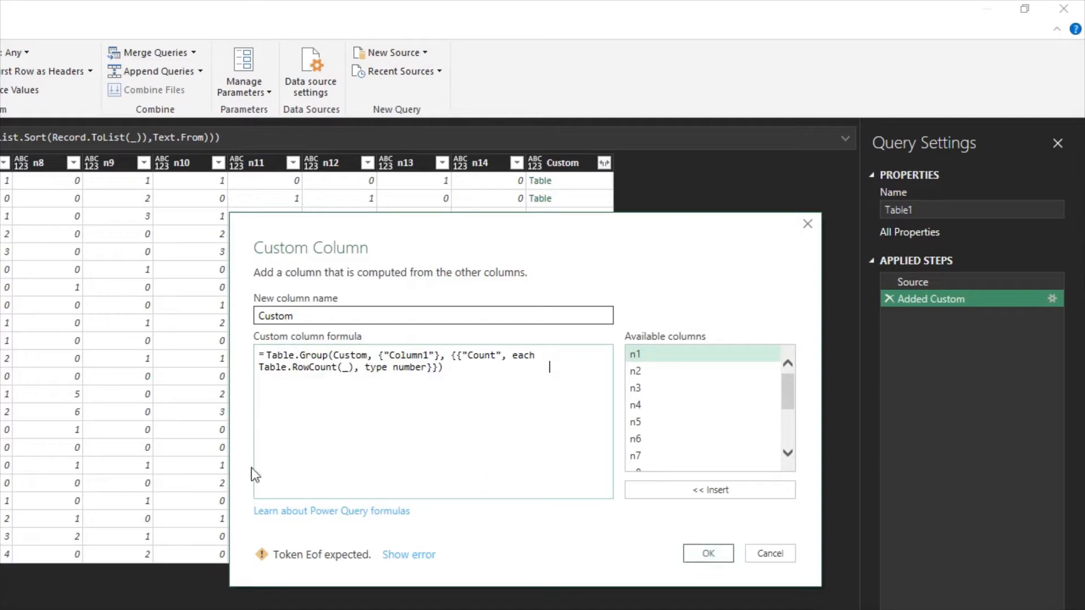
Replace the Custom argument in Table.Group with the cut Table.FromList expression, apply the formula and preview the first row's table.
double_click(349, 356)
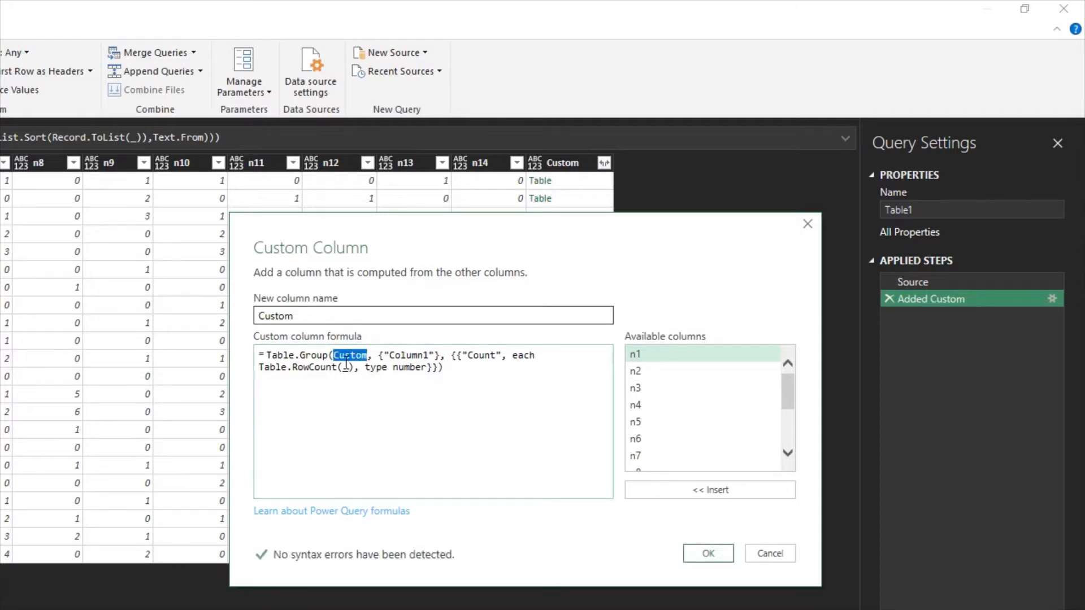
key(ctrl+v)
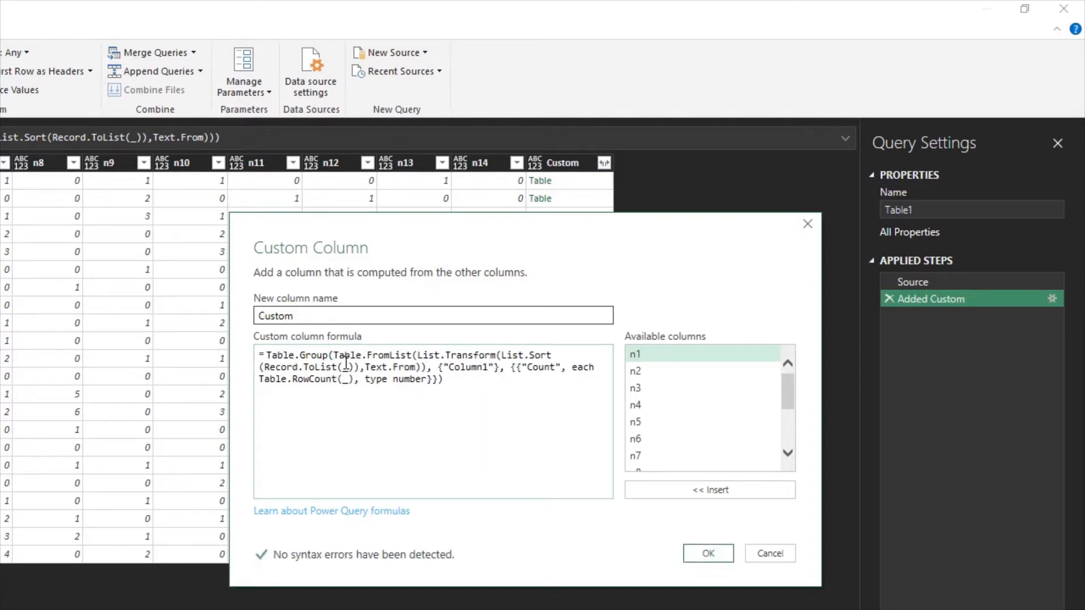
click(720, 552)
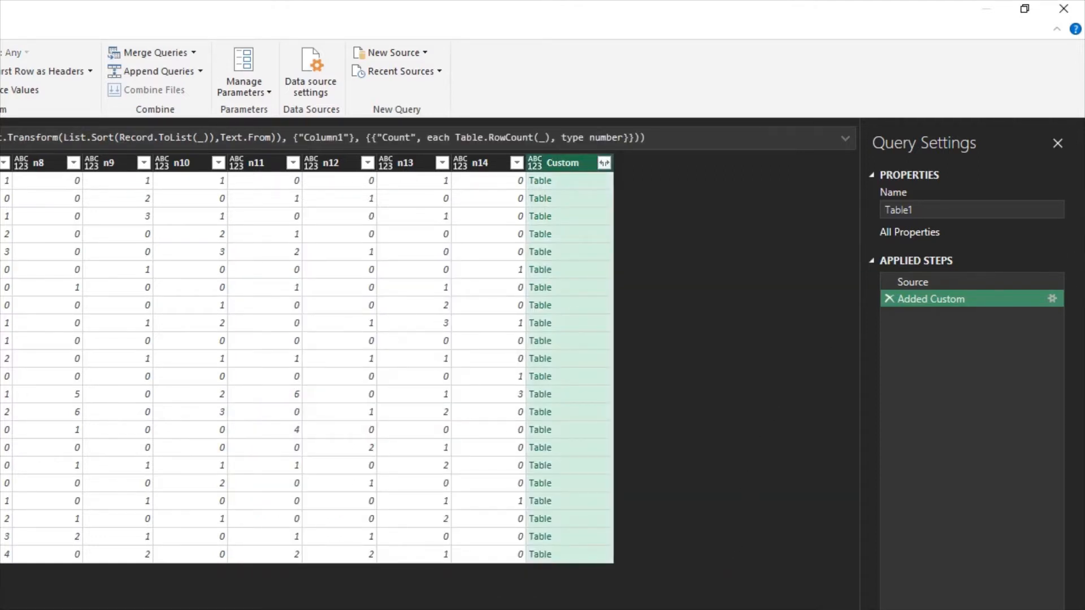
click(568, 185)
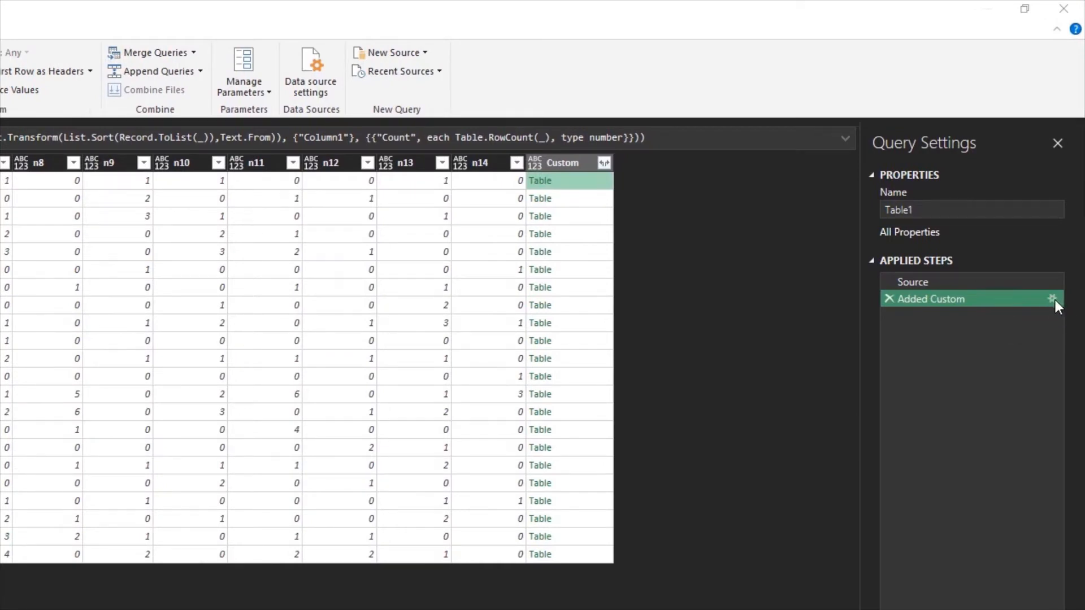
Reopen the Added Custom step's formula and insert Table.Column( in front of Table.Group.
click(1054, 299)
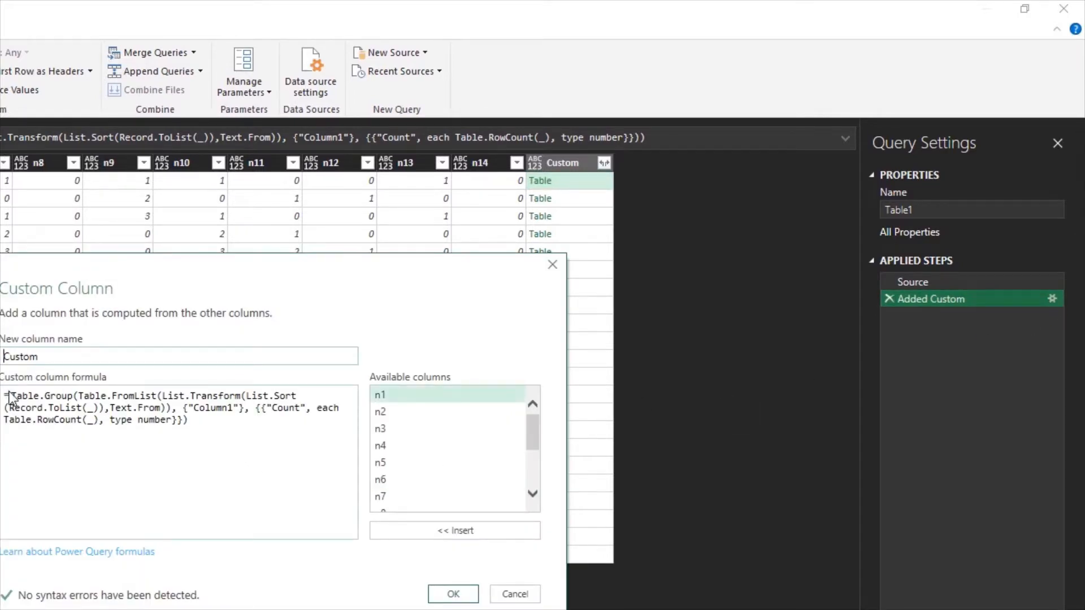
click(190, 430)
drag(190, 429, 18, 403)
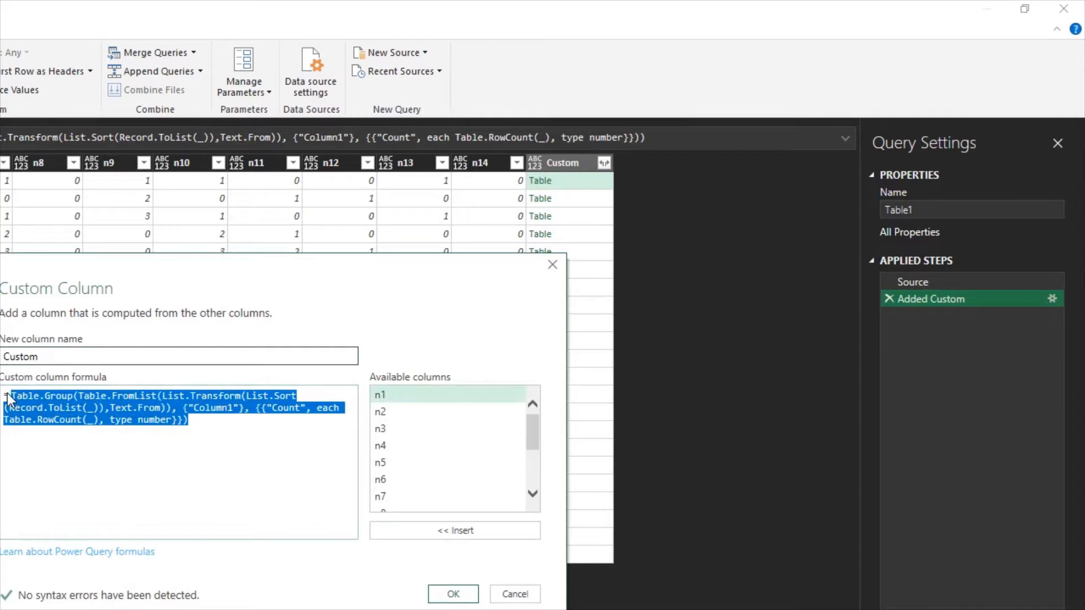
click(19, 402)
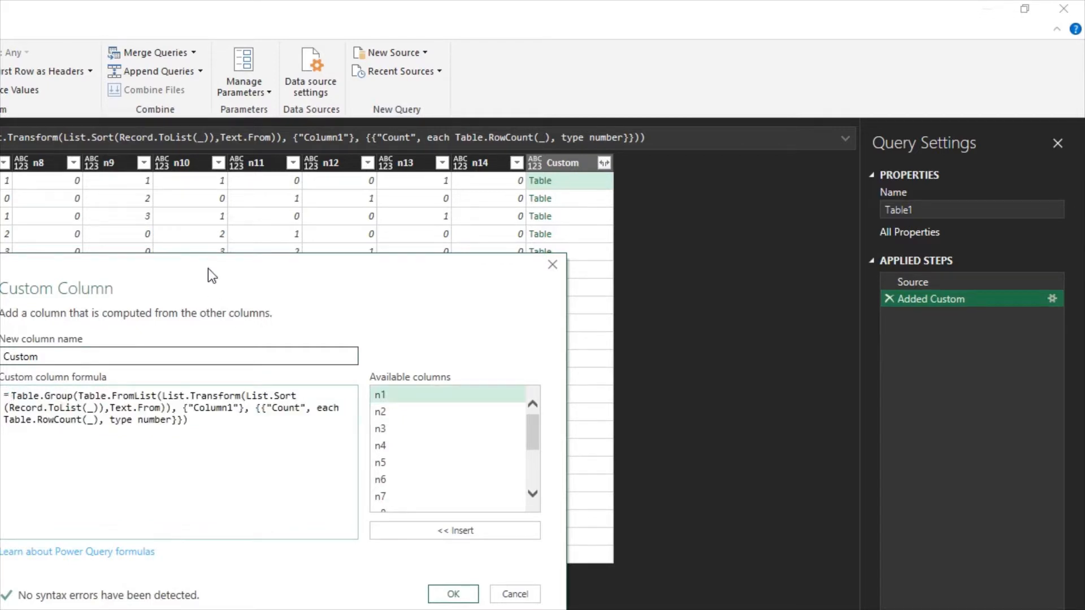
drag(208, 269, 446, 217)
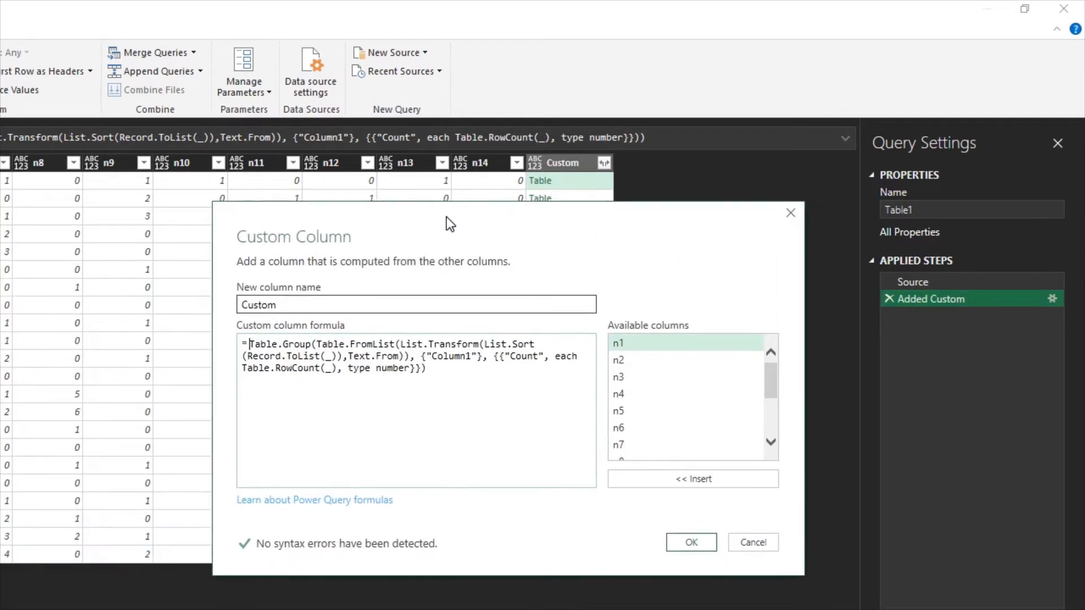
click(288, 306)
click(249, 346)
text(Table.)
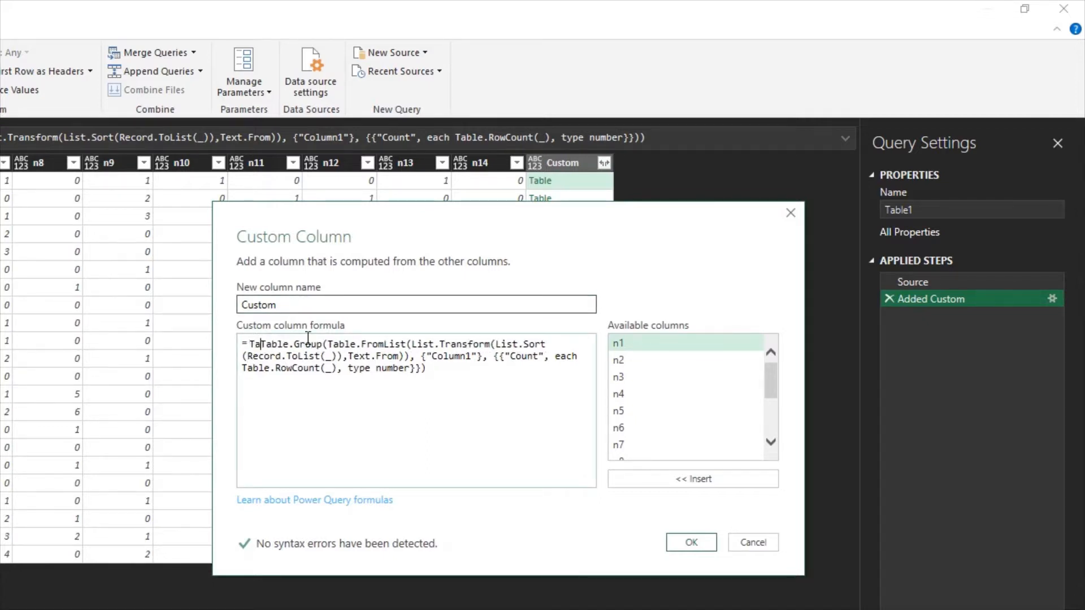
text(Column()
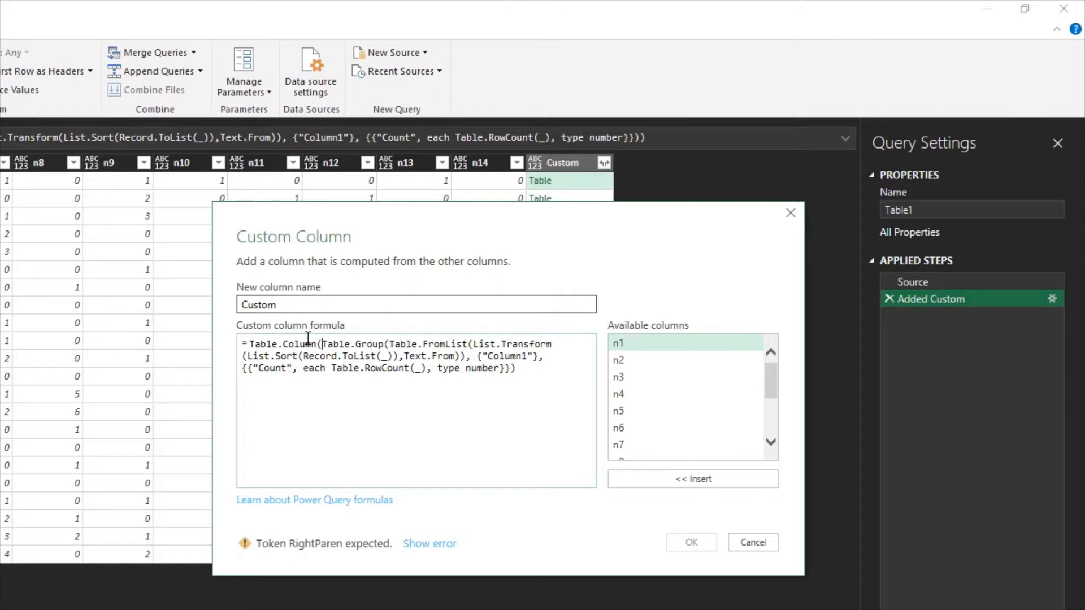
Complete the Table.Column call with ,"Count") at the formula's end, apply it and preview the first row's list.
click(528, 370)
text(,)
text("Count)
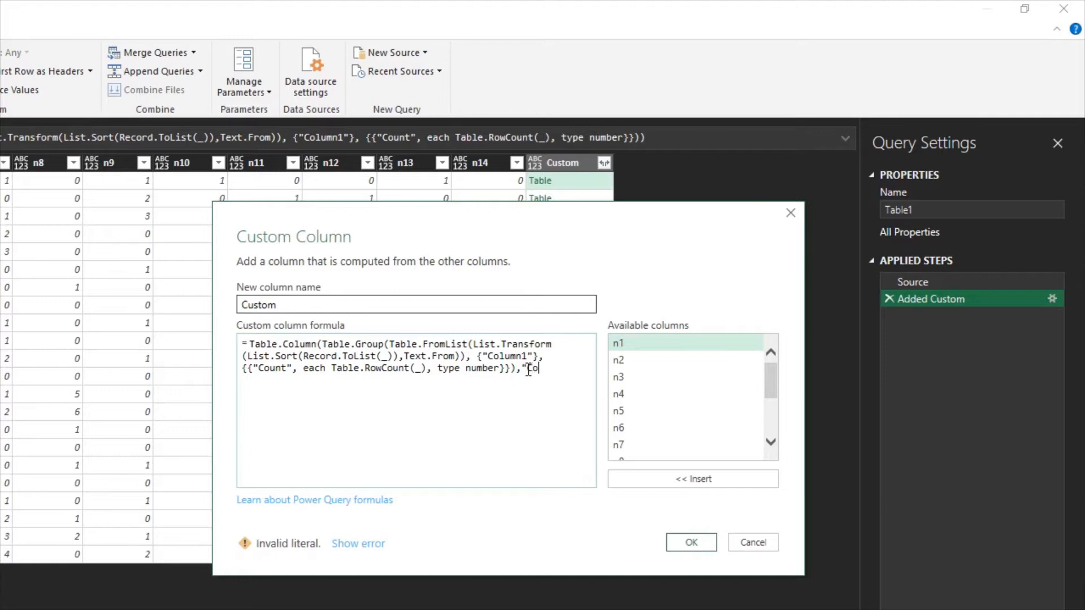
text("))
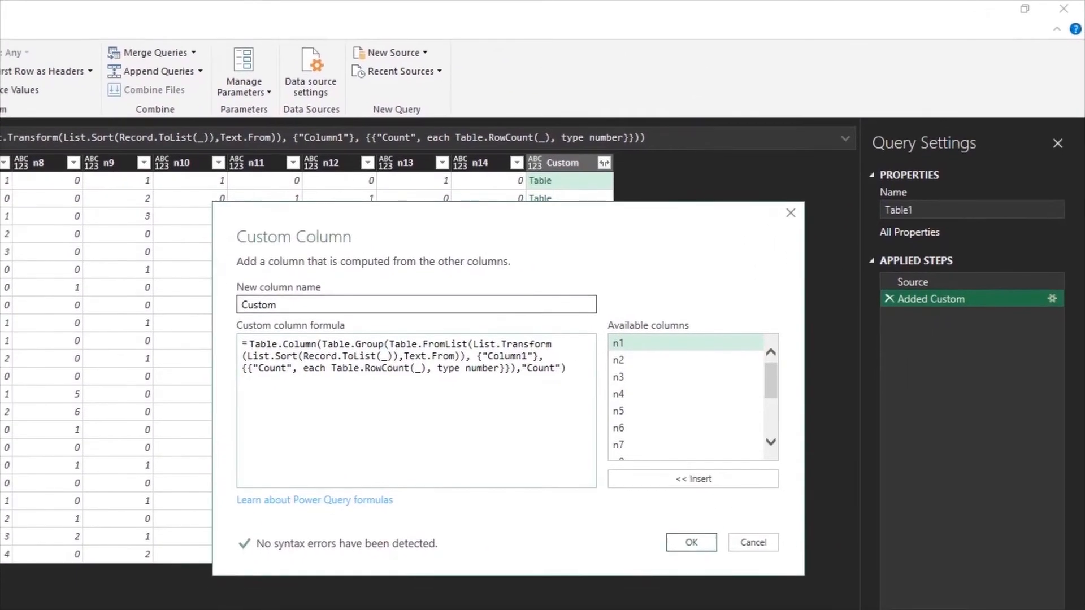
click(674, 540)
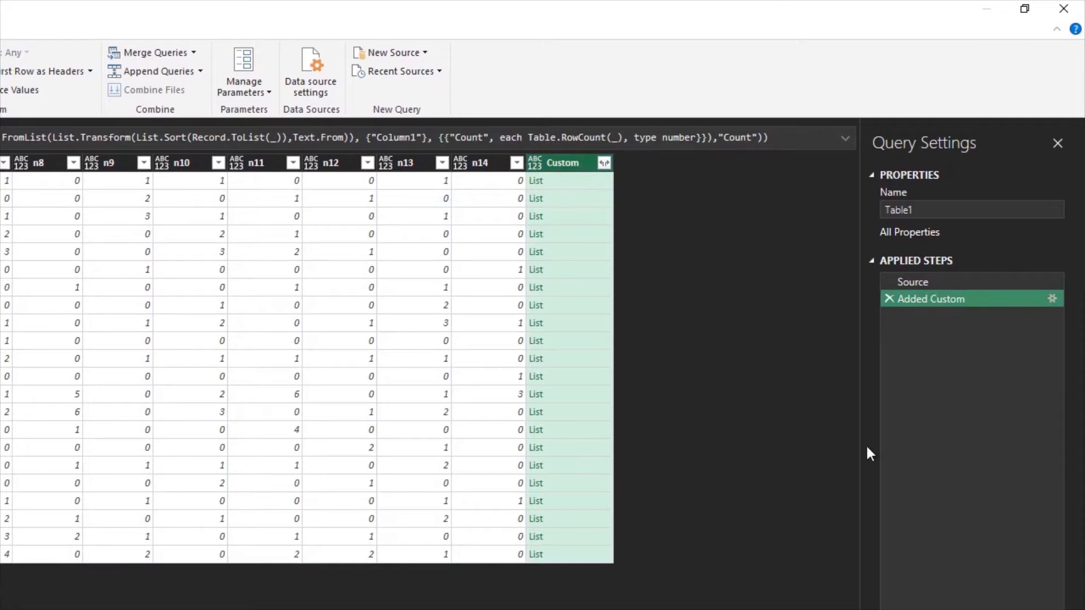
click(594, 181)
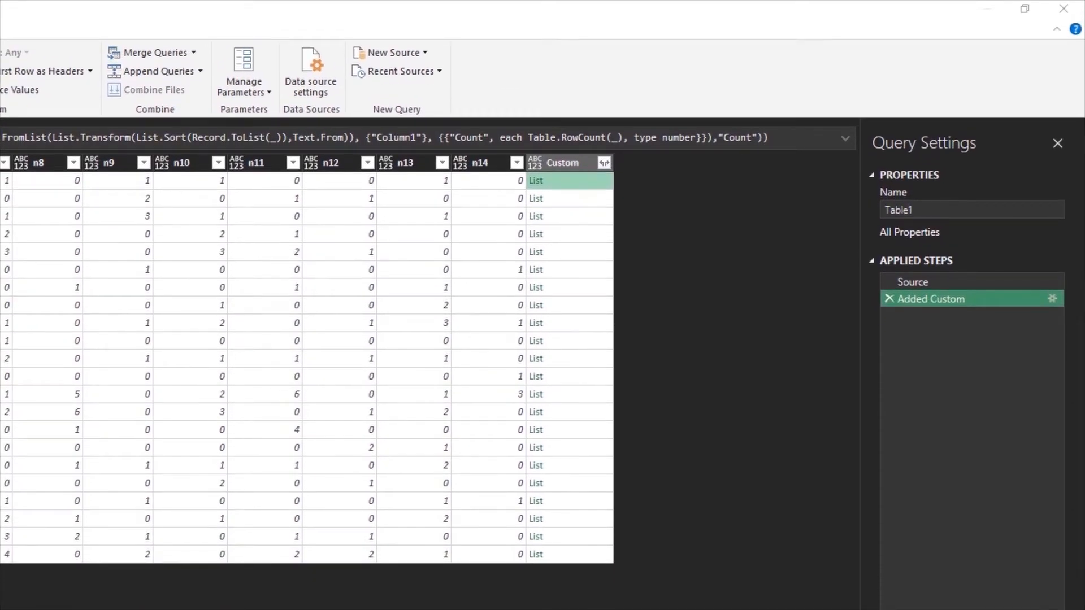
Try to wrap the custom column formula in Text.Combine( with ,"|") at its end, apply it and preview the first row's result.
click(1051, 298)
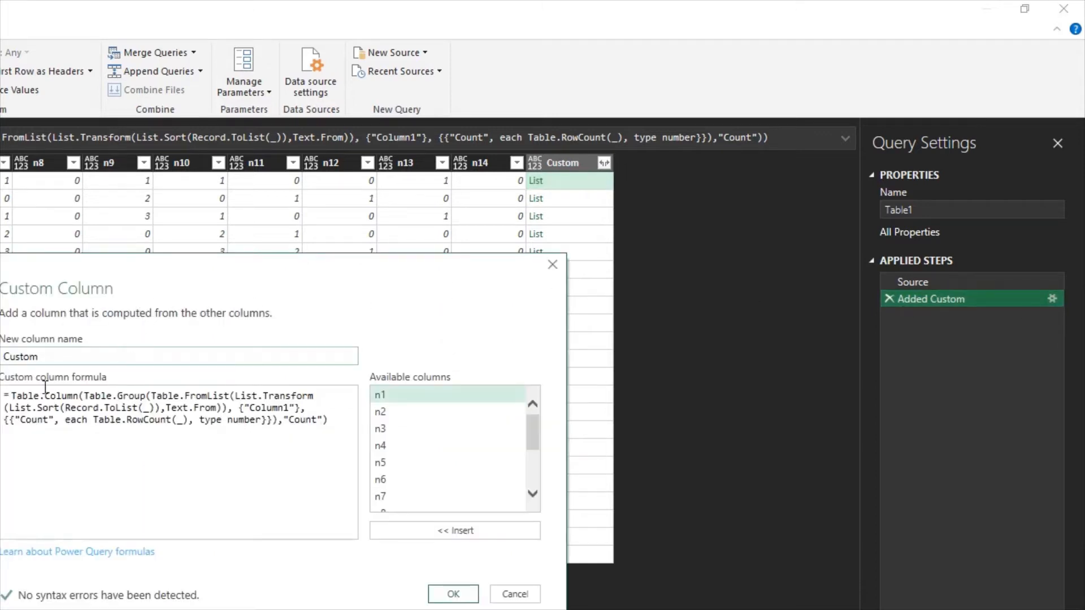
click(12, 394)
text(Text)
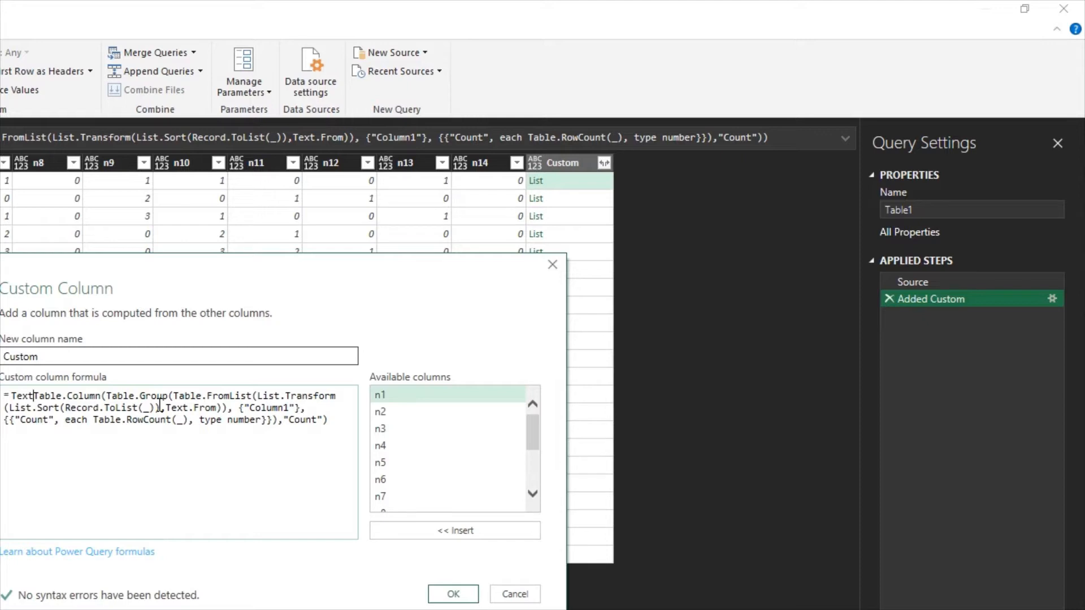
text(.C)
text(ombine()
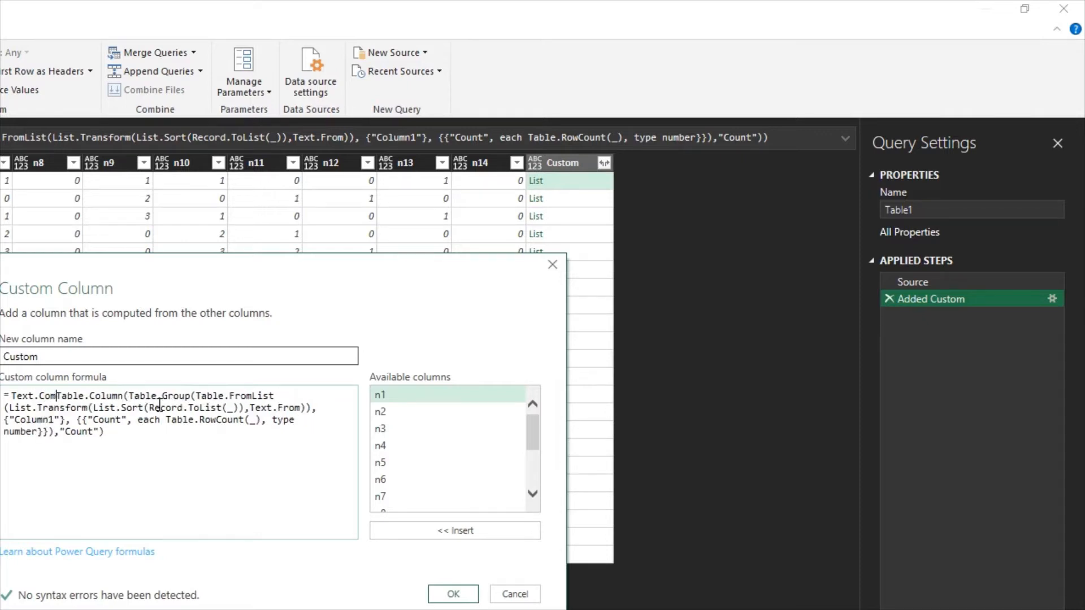
click(189, 434)
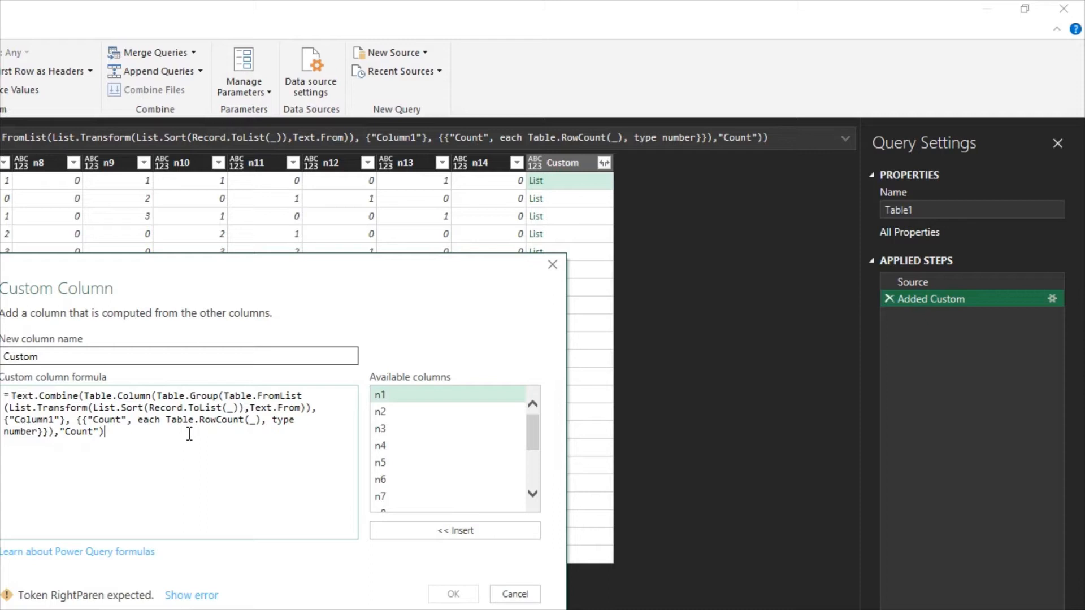
text(,"|"))
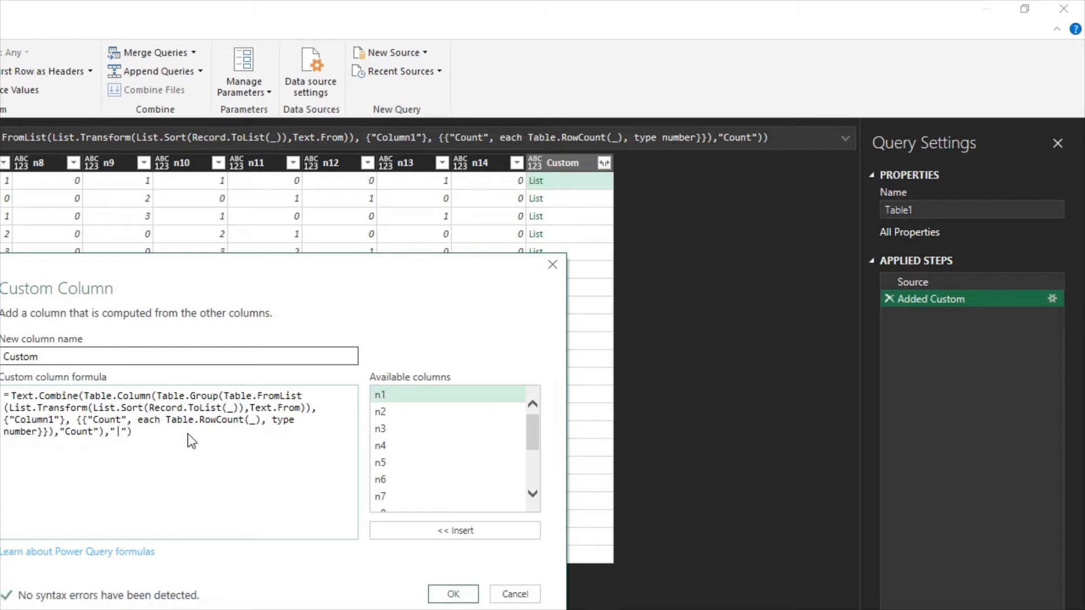
click(451, 593)
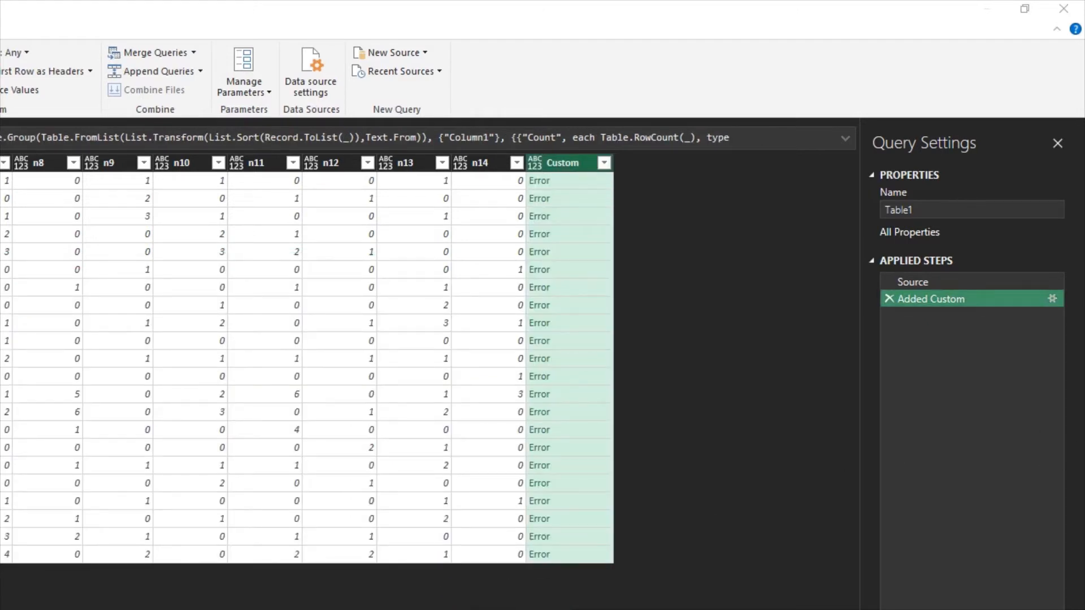
click(604, 185)
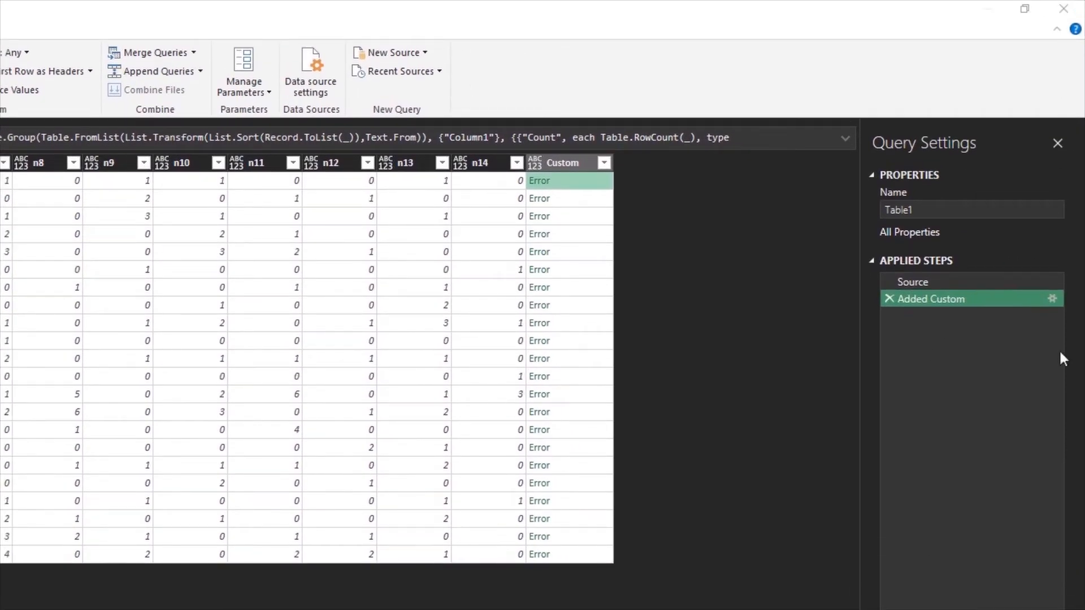
Reopen the custom column formula and remove the Text.Combine( wrapper and its closing ,"|") argument.
click(1050, 300)
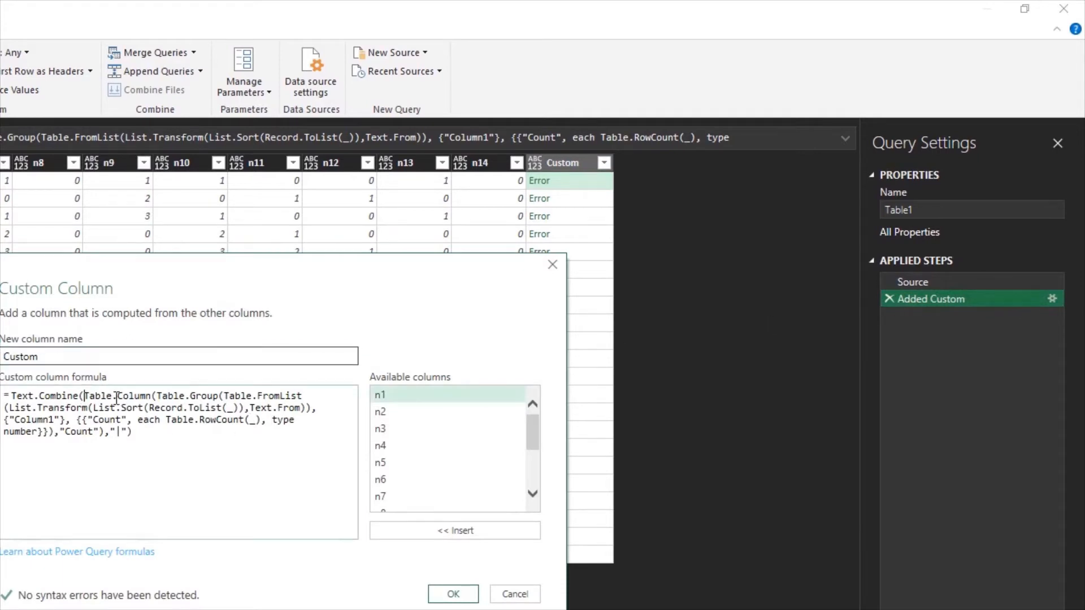
key(BackSpace)
key(BackSpace)
key(BackSpace)
key(BackSpace)
key(BackSpace)
key(BackSpace)
key(BackSpace)
key(BackSpace)
key(BackSpace)
key(BackSpace)
key(BackSpace)
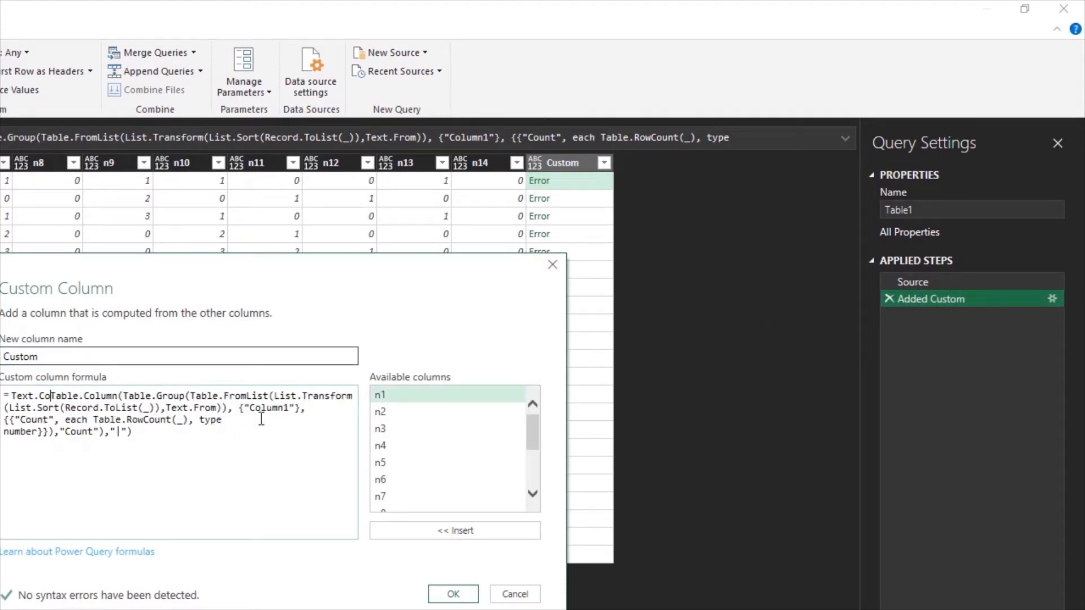
key(BackSpace)
key(BackSpace)
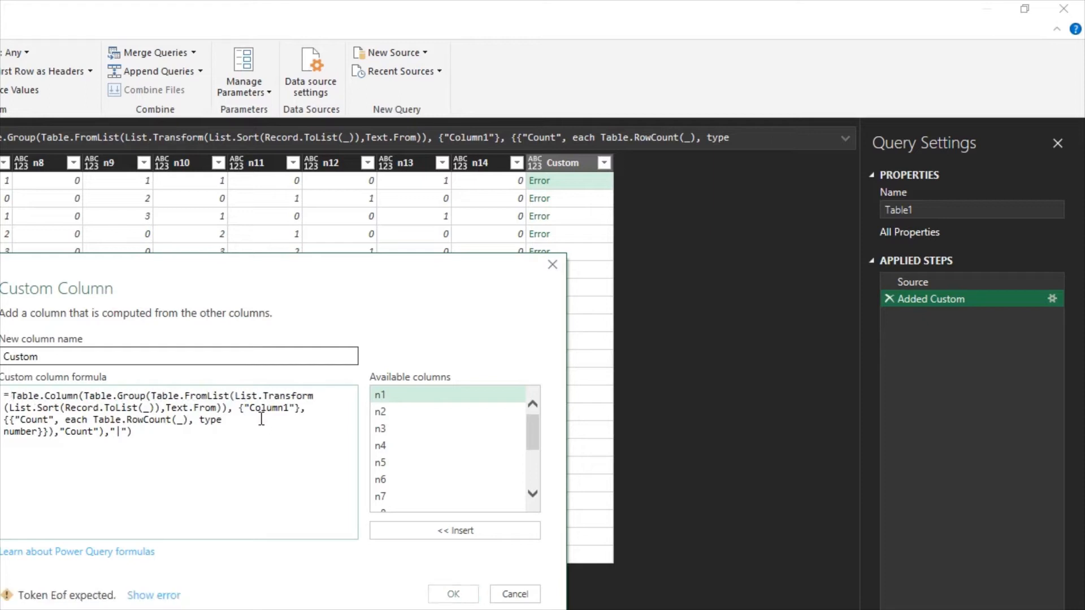
click(220, 445)
key(BackSpace)
key(BackSpace)
key(BackSpace)
key(BackSpace)
key(BackSpace)
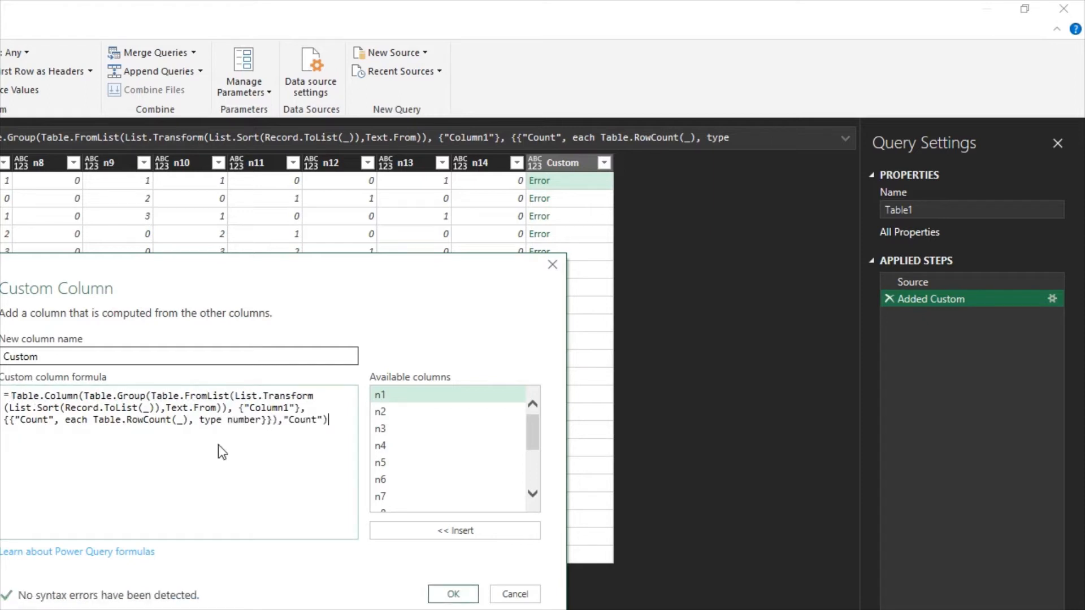
Insert List.Transform( in front of Table.Column in the custom column formula.
click(10, 396)
text(List.Transform)
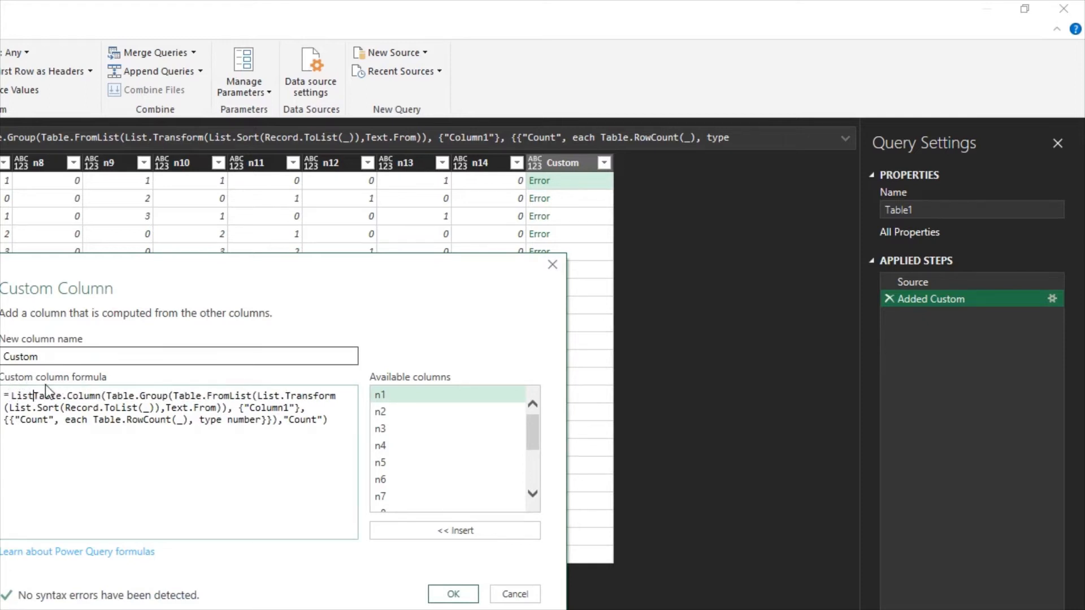
text(()
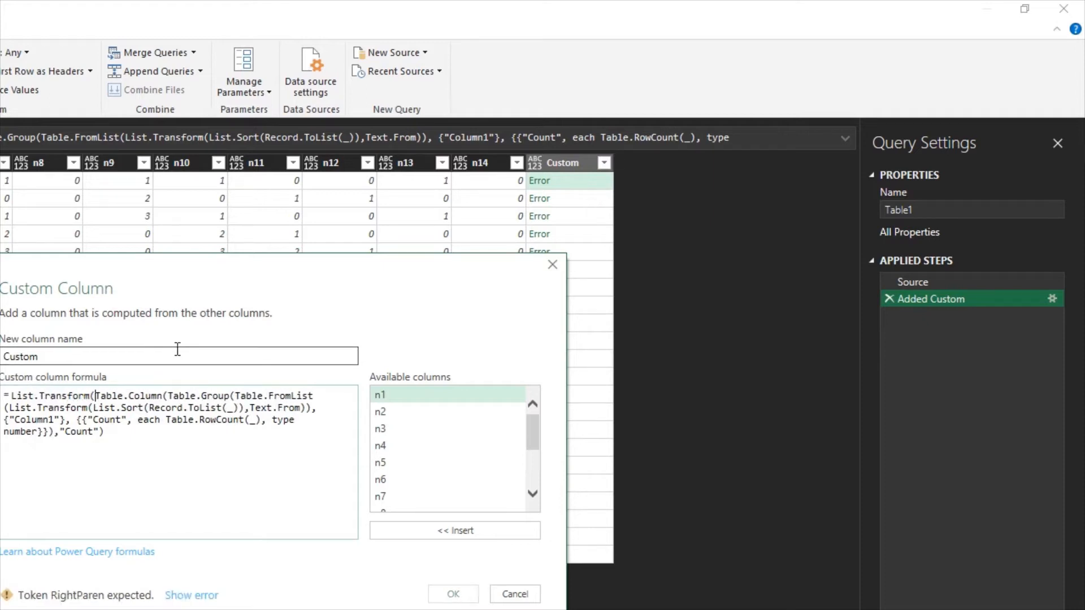
drag(215, 270, 428, 178)
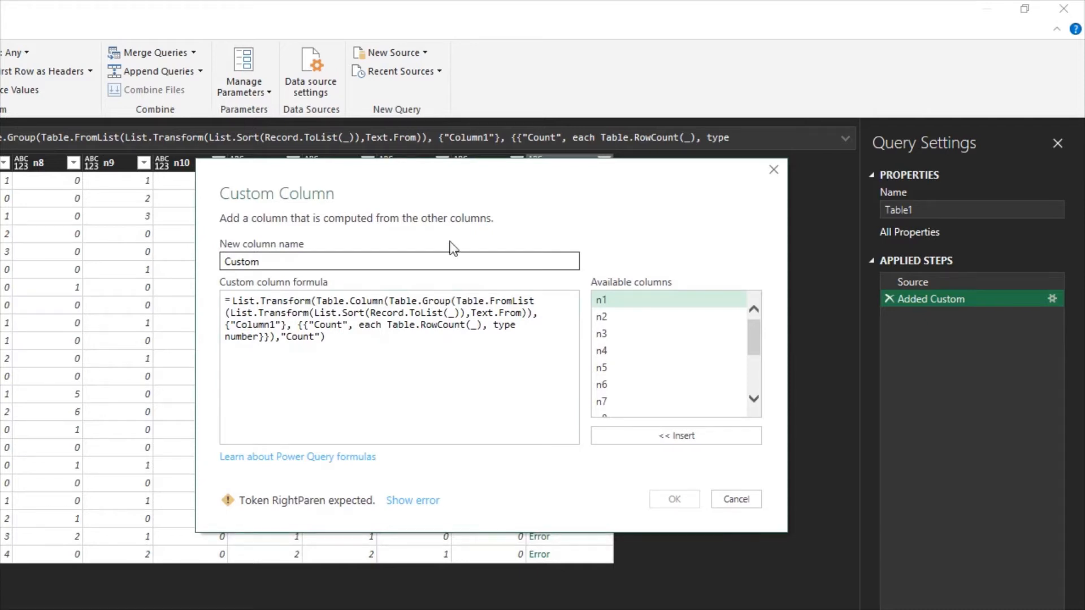
Complete the outer List.Transform call with ,Text.From) at the formula's end, apply it and preview the first row's list.
click(387, 343)
text(,)
drag(470, 314, 521, 310)
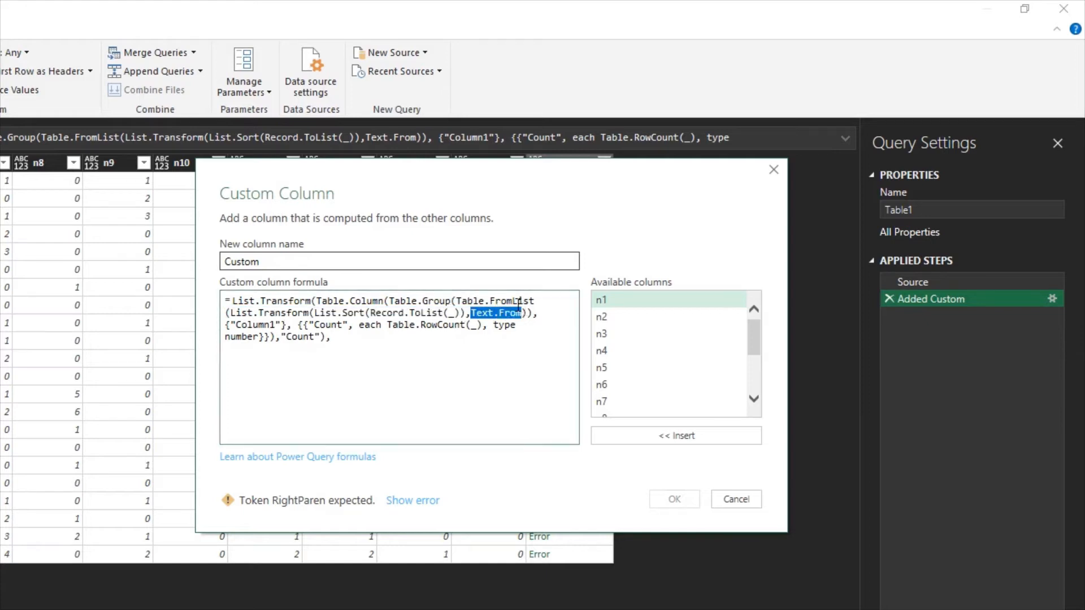
click(394, 340)
text(Te)
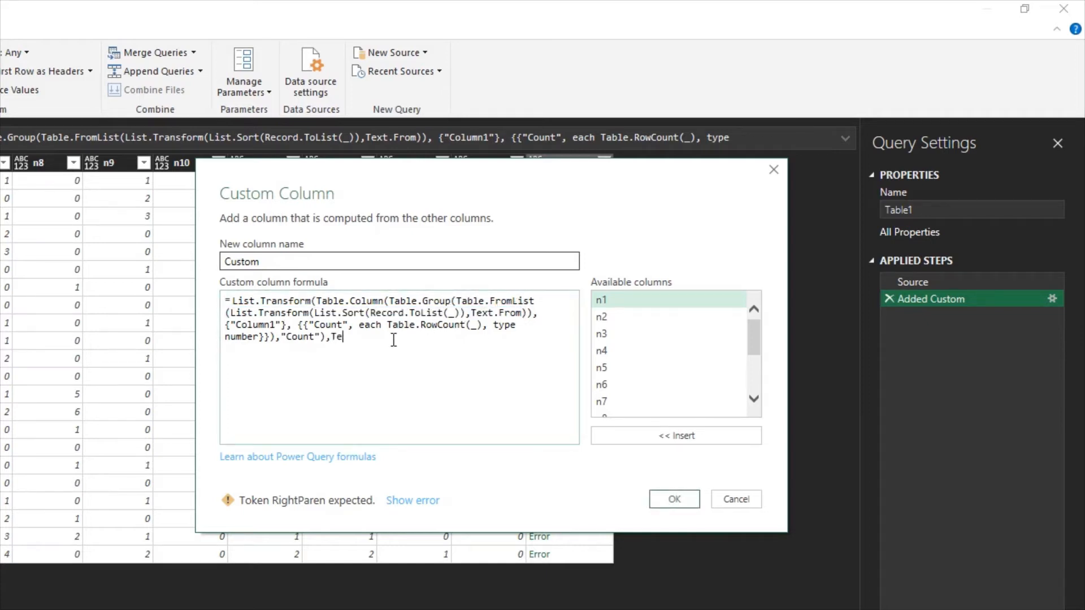
text(xt.From))
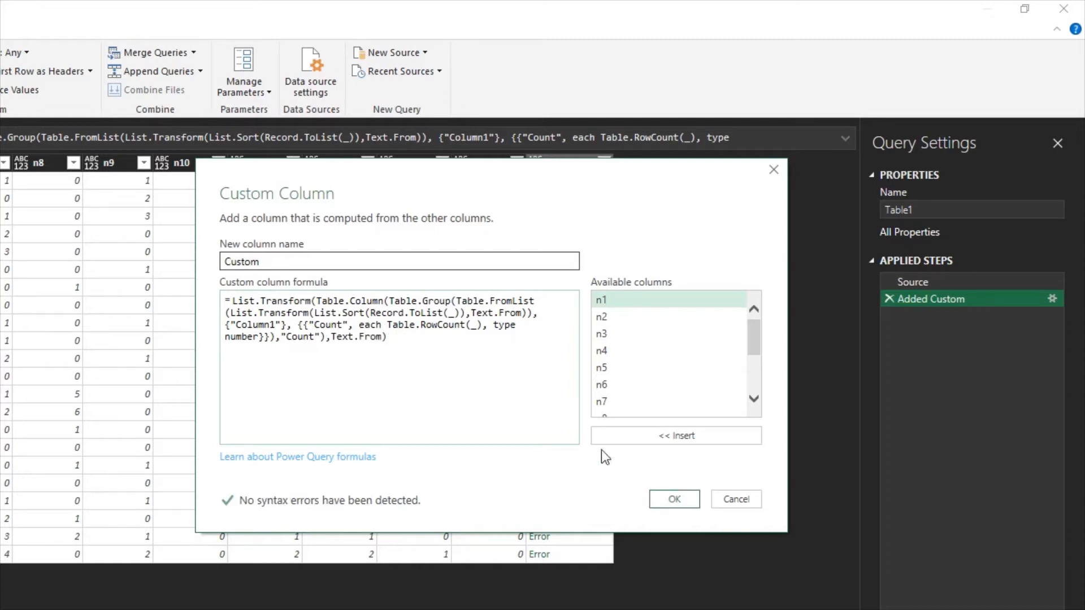
click(670, 499)
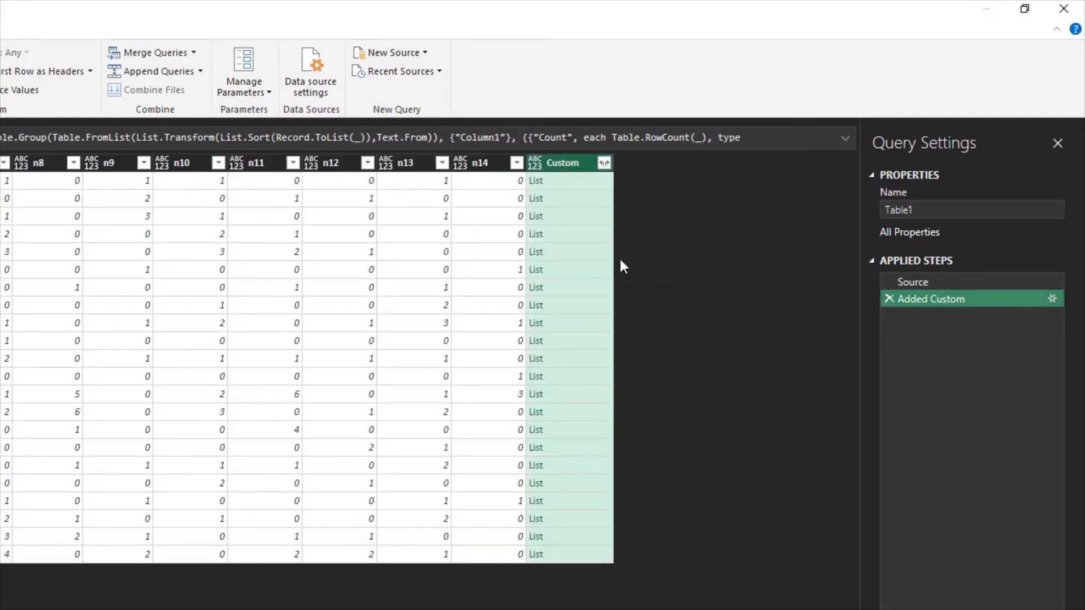
click(555, 181)
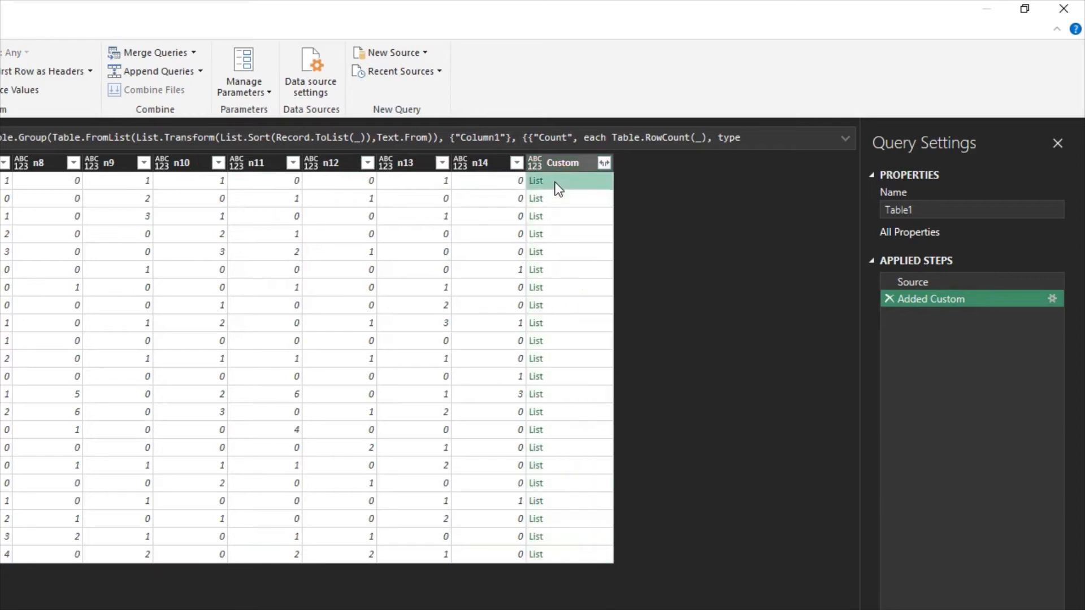
click(600, 283)
Reopen the Added Custom step, wrap its formula in Text.Combine( with ,"|") at the end, apply it and check the first two rows.
click(1052, 298)
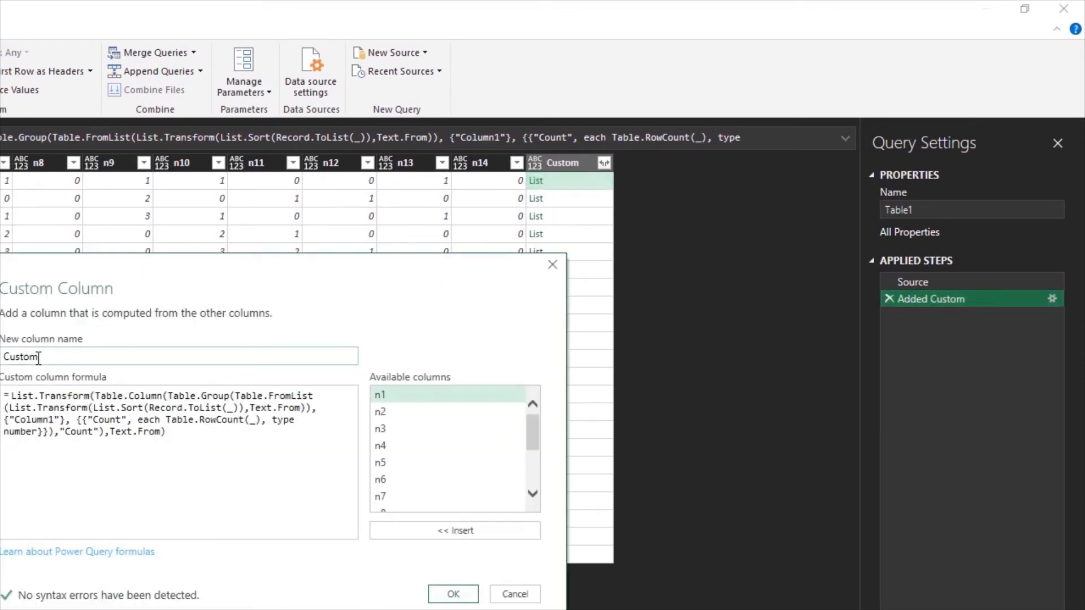
click(13, 395)
text(Text.Com)
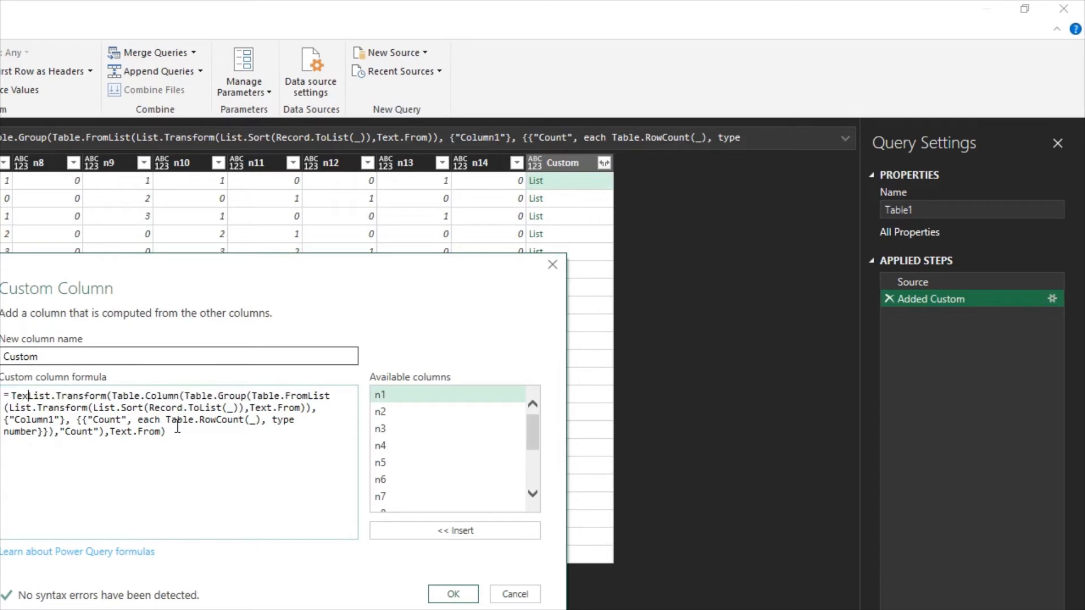
text(bine()
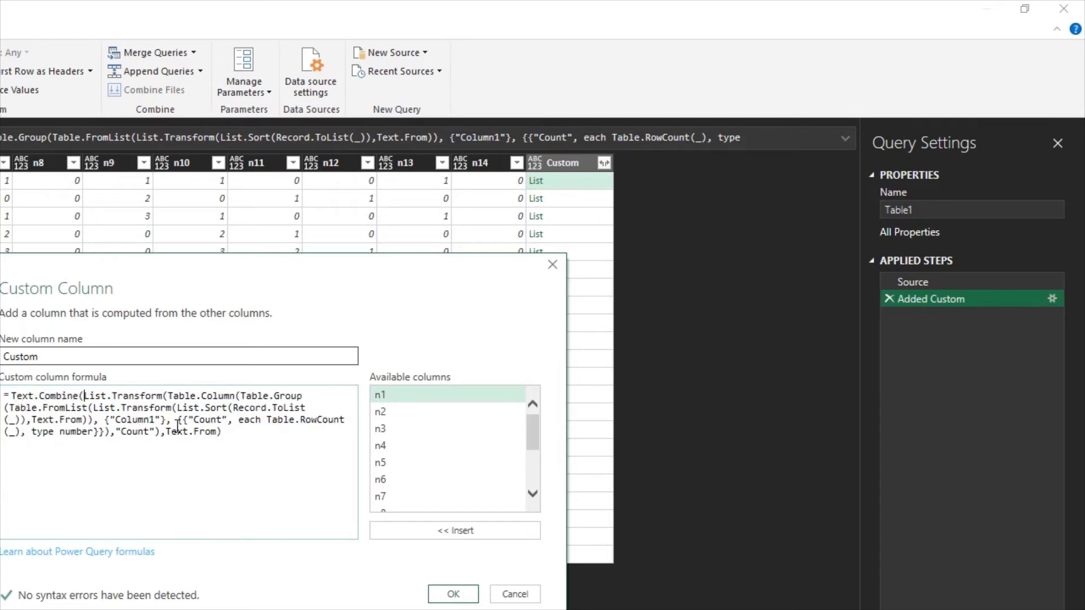
click(223, 435)
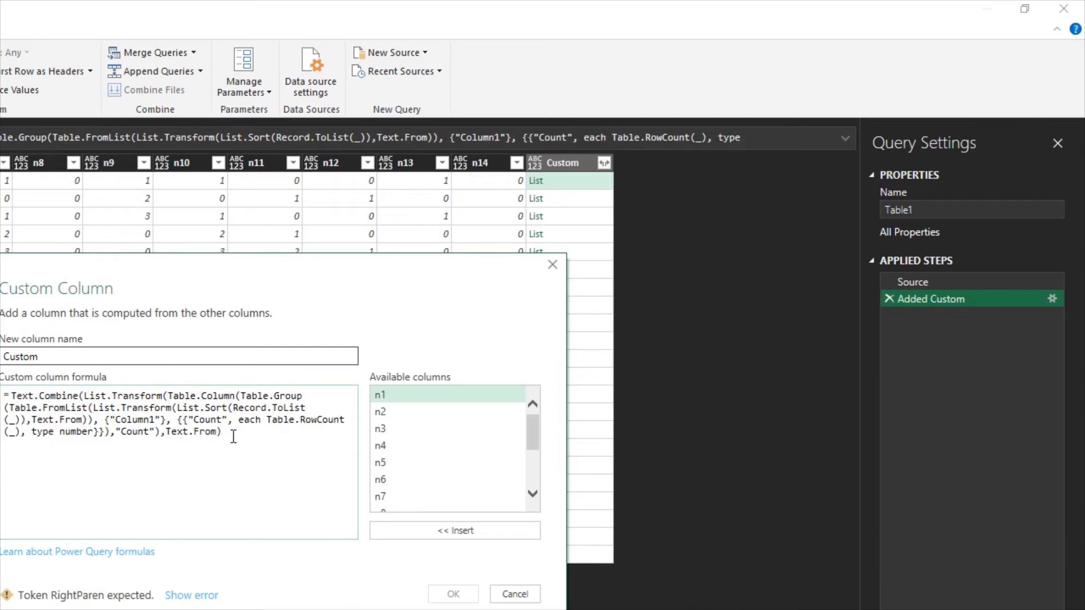
text(, " "))
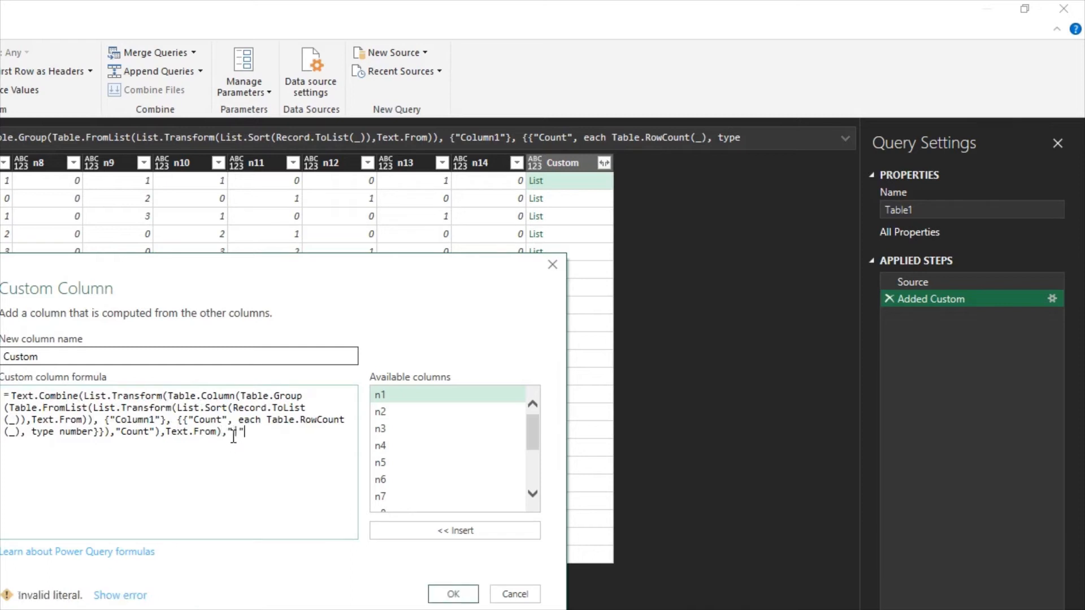
click(453, 594)
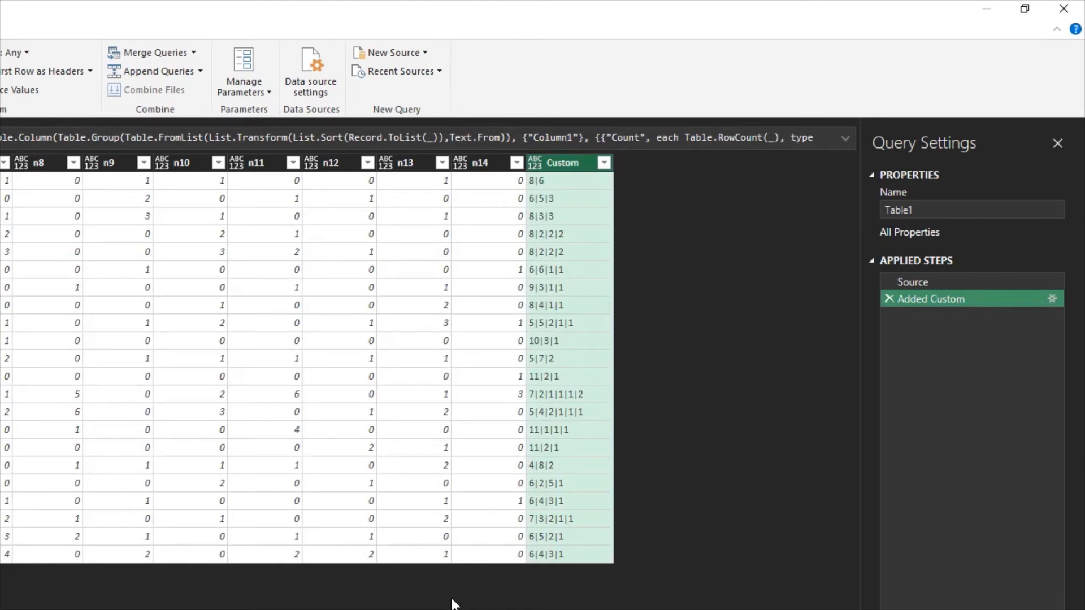
click(556, 182)
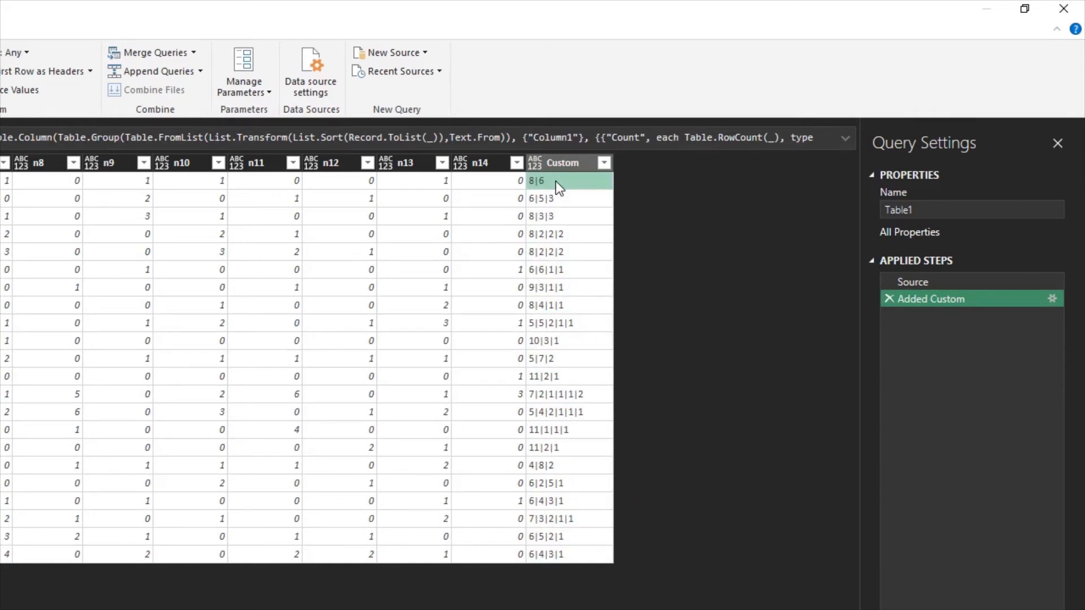
click(602, 197)
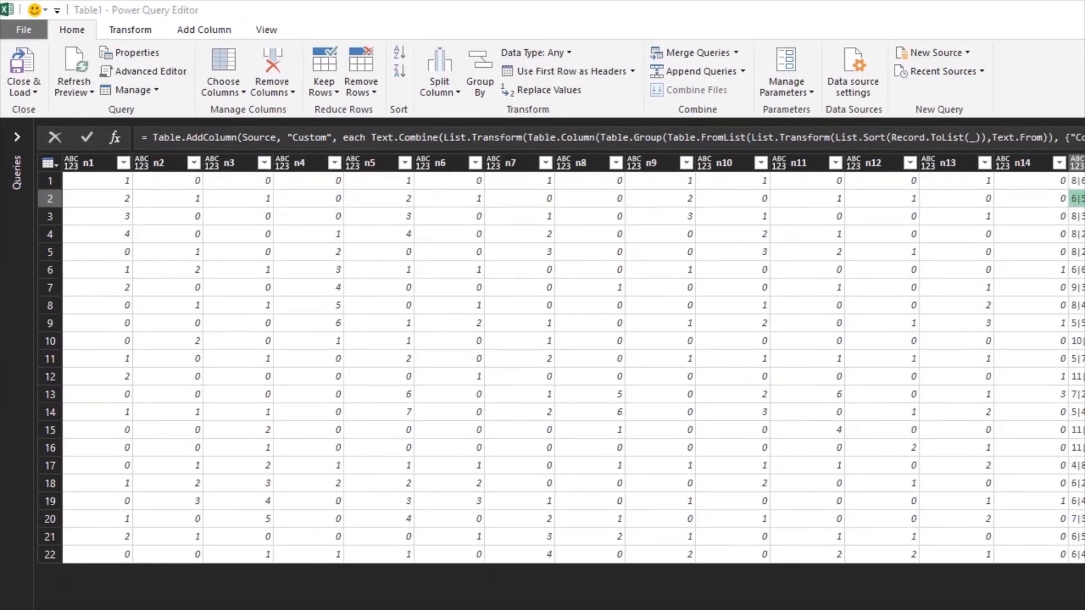
Close the query editor and load the query as a table into the existing worksheet at Sheet1!$A$28.
click(25, 91)
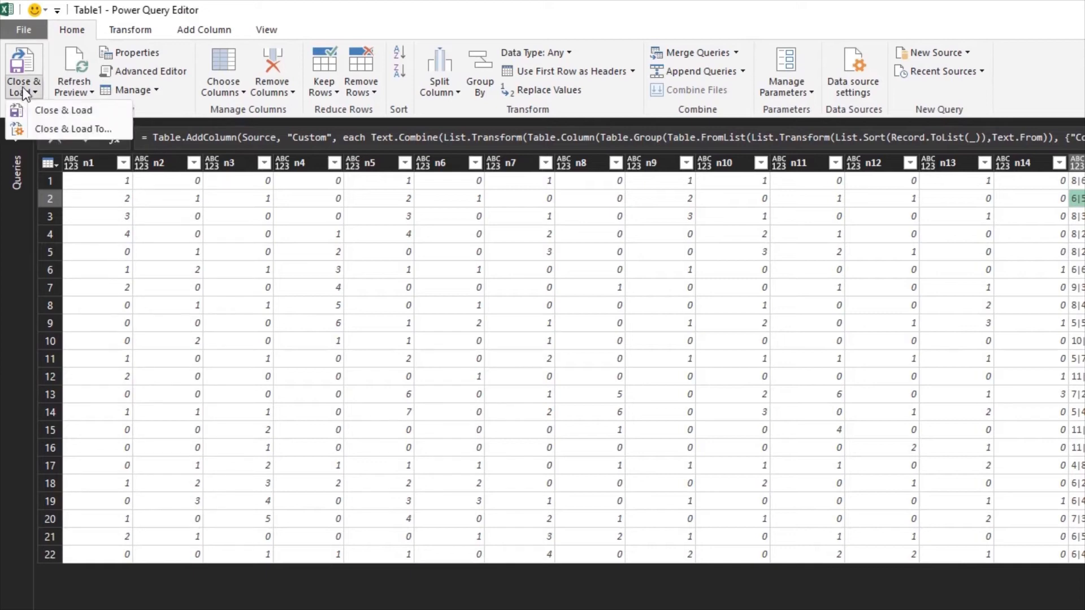
click(66, 125)
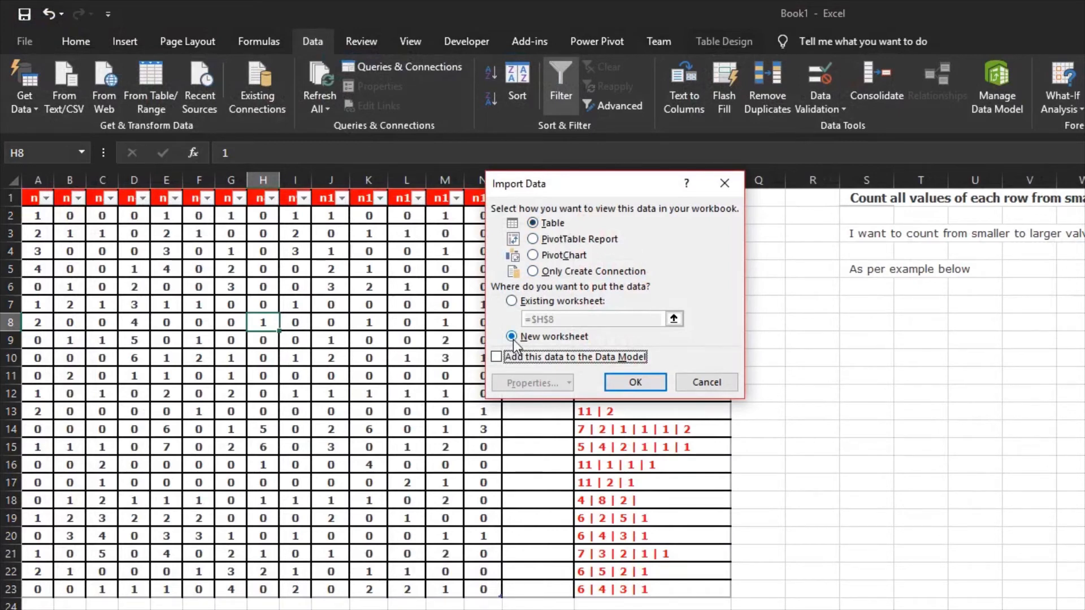
click(511, 302)
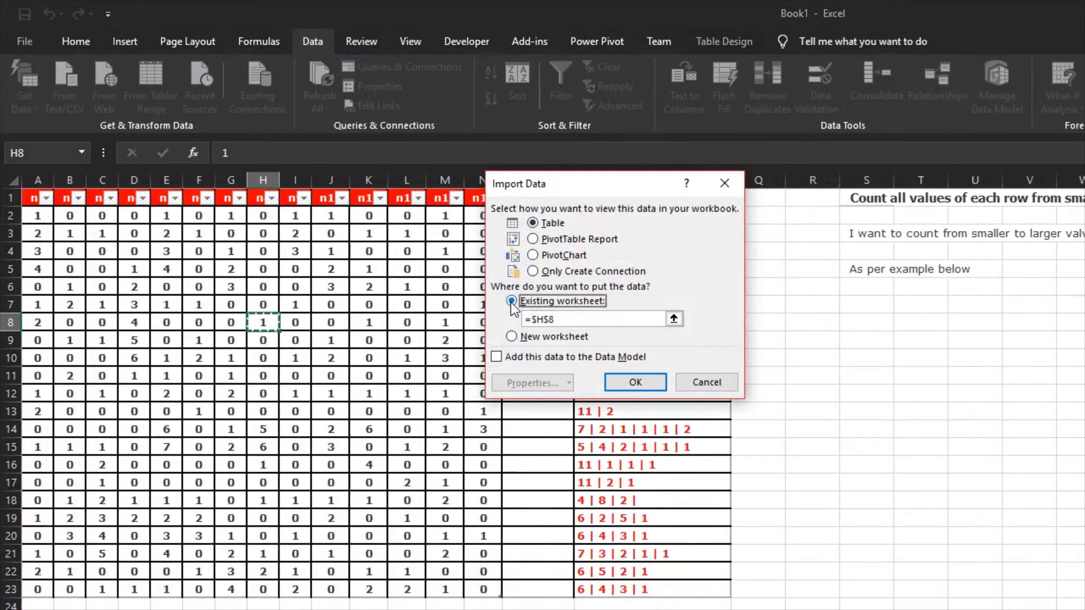
key(Tab)
click(674, 320)
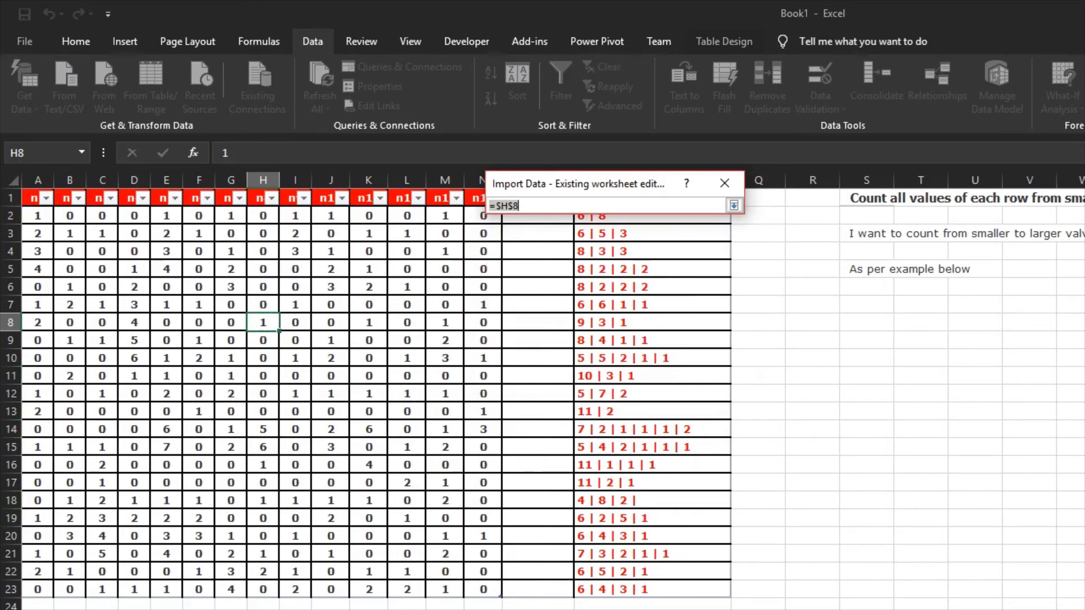
scroll(102, 582, down, 3)
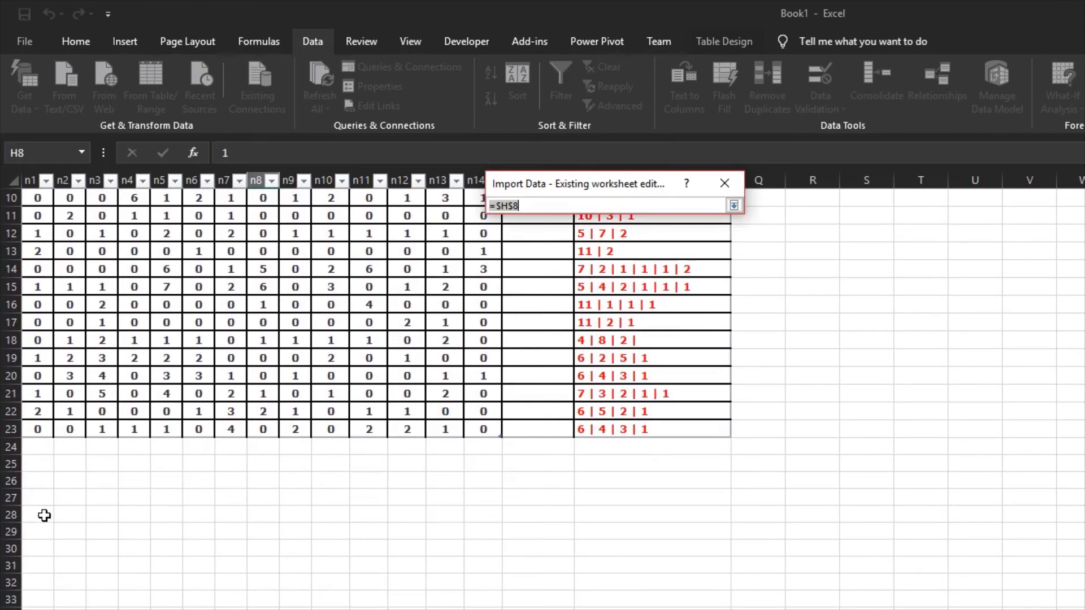
click(44, 516)
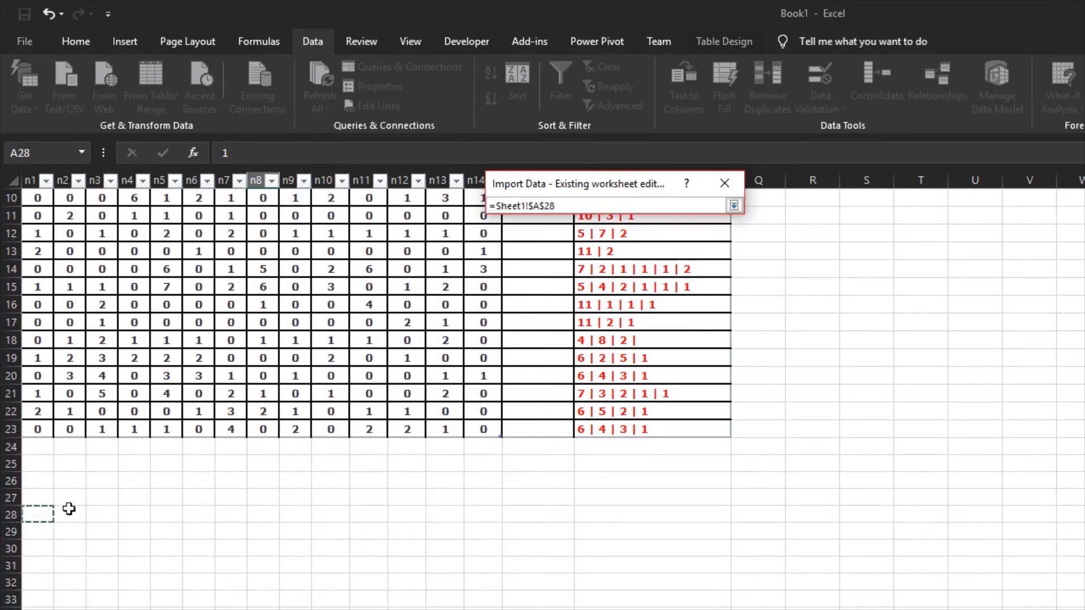
click(731, 205)
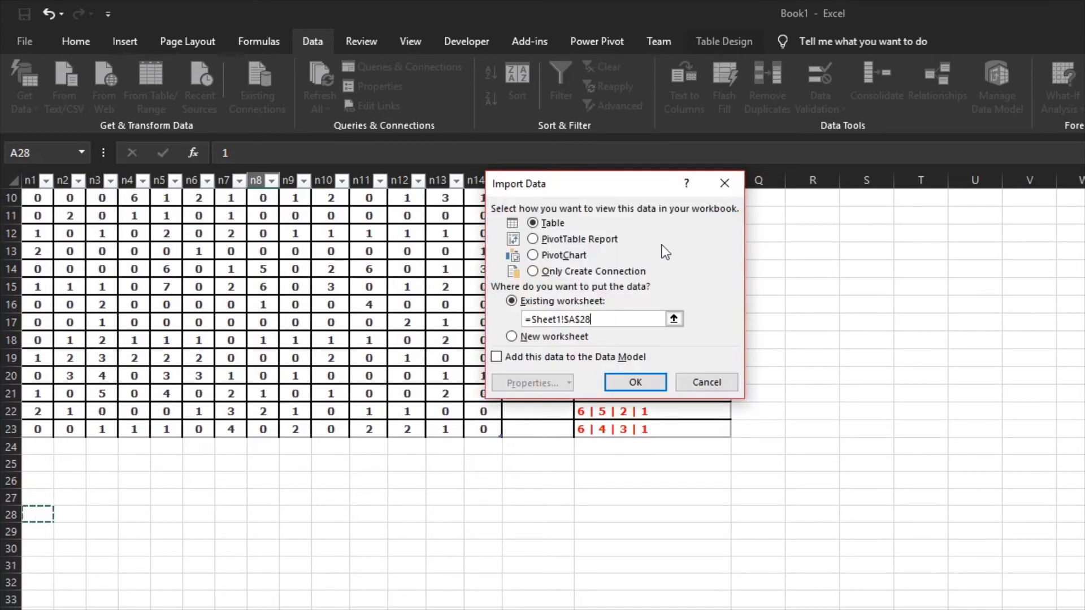
click(635, 382)
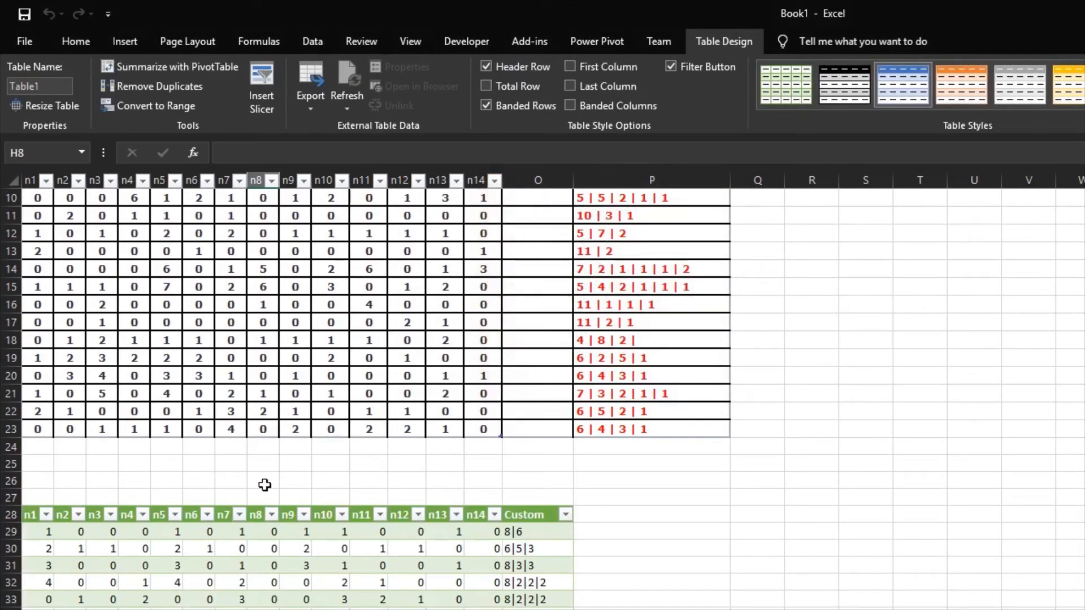
Examine the loaded table's Custom column and compare its counts with the source table's rows.
scroll(262, 481, down, 2)
scroll(263, 480, down, 3)
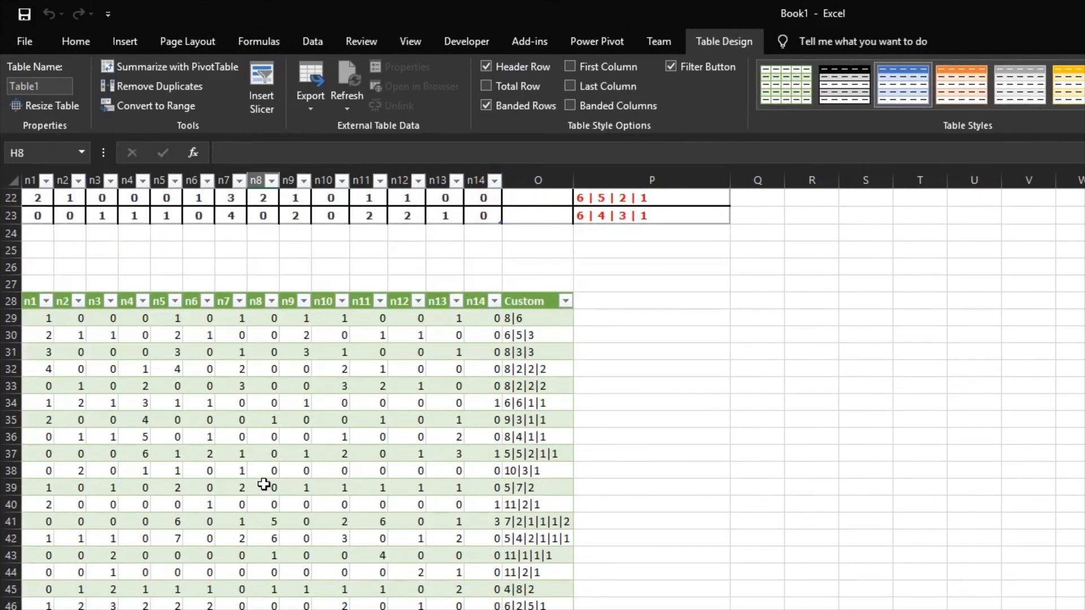
drag(552, 265, 552, 484)
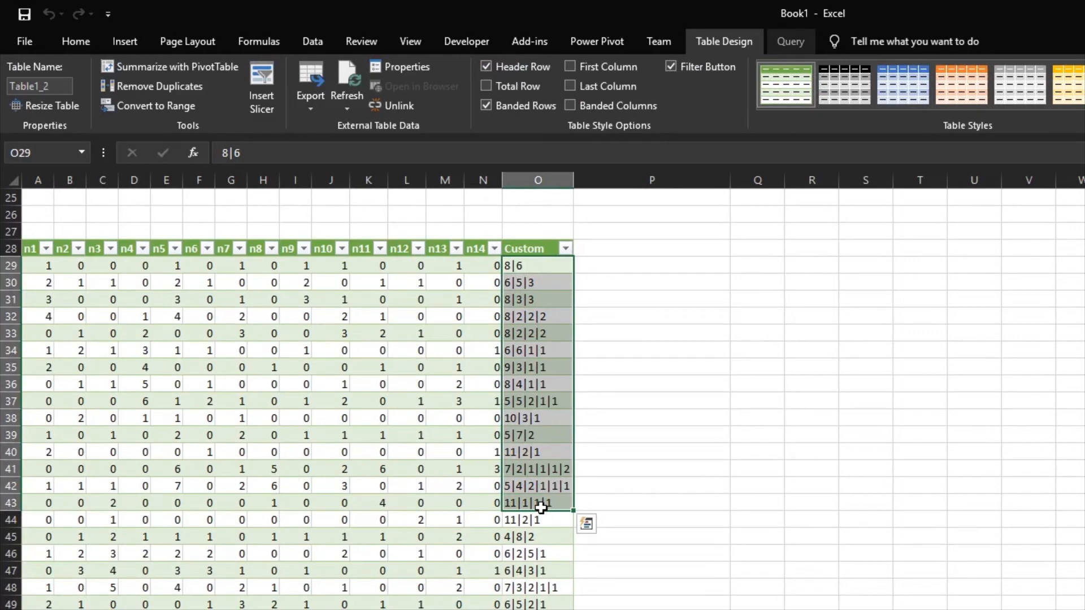
scroll(580, 501, up, 3)
scroll(580, 502, up, 1)
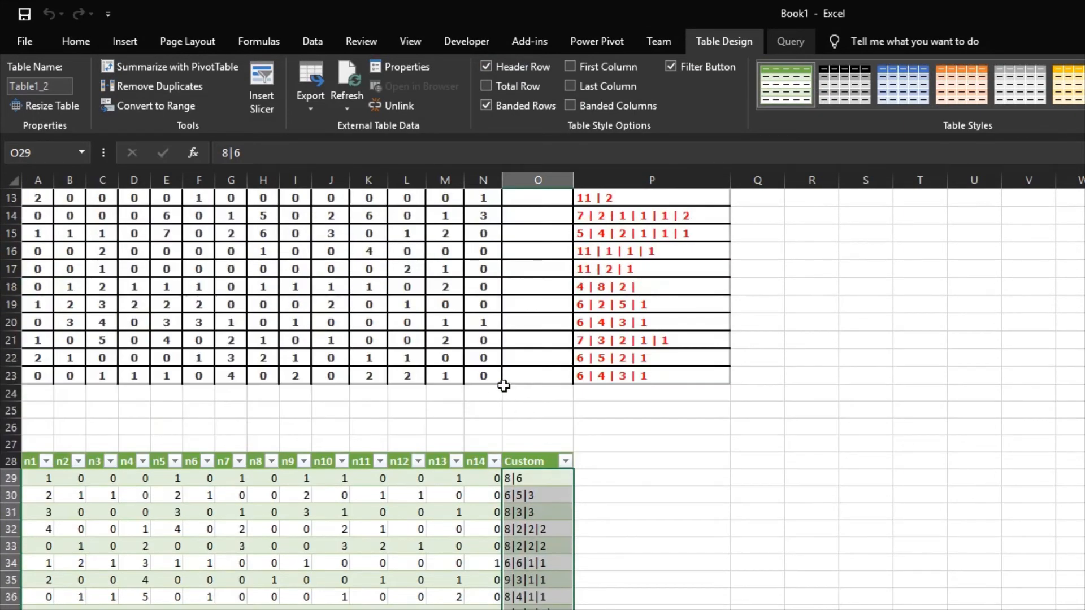
drag(481, 372, 70, 215)
click(230, 300)
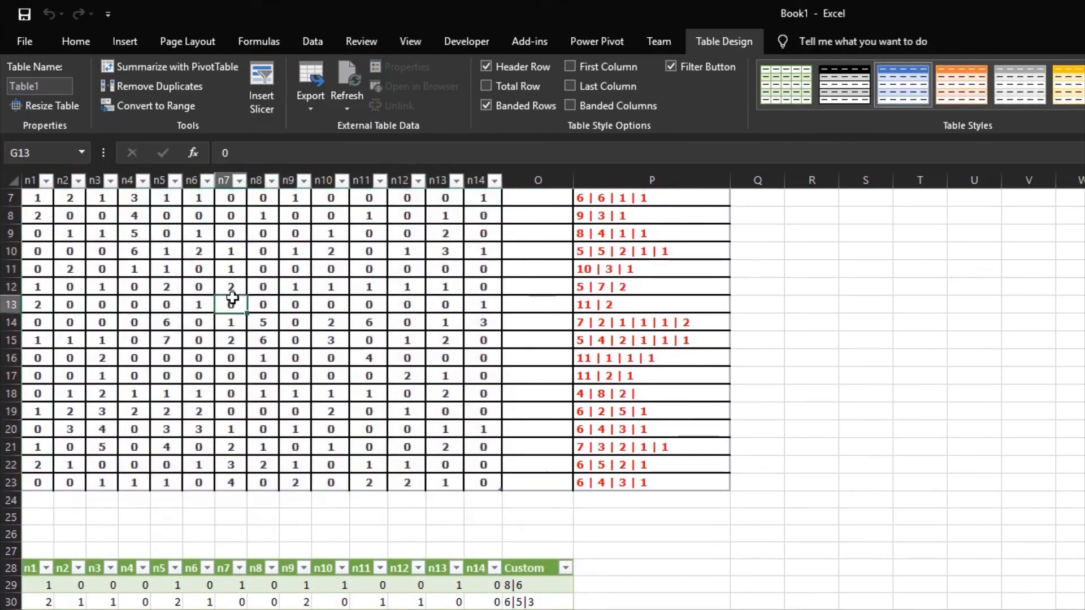
Add a new row at the end of the source table and enter 5 in columns n1 through n4.
click(483, 478)
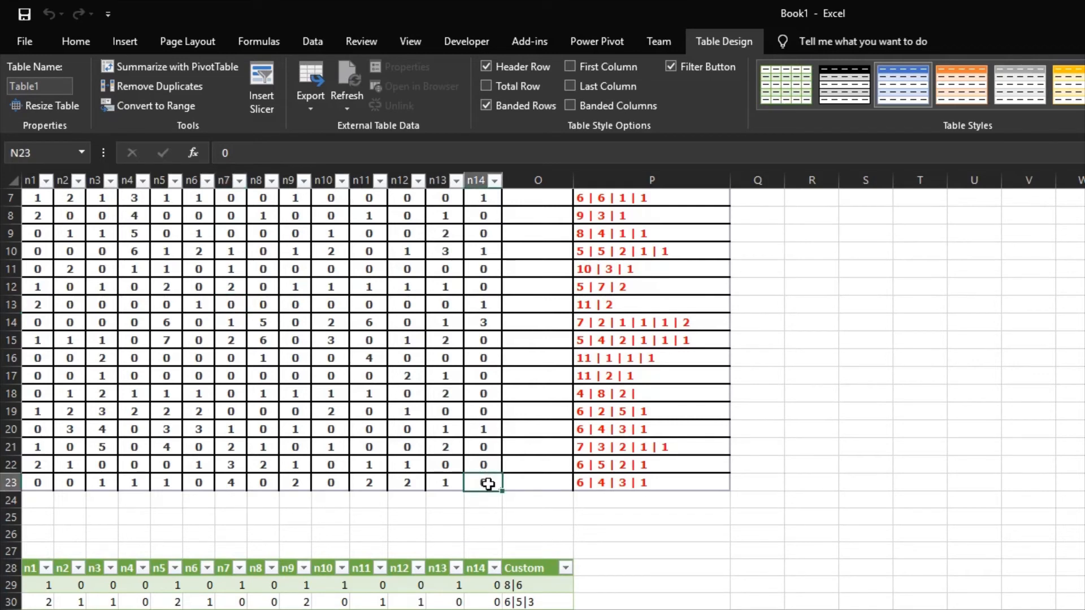
key(Tab)
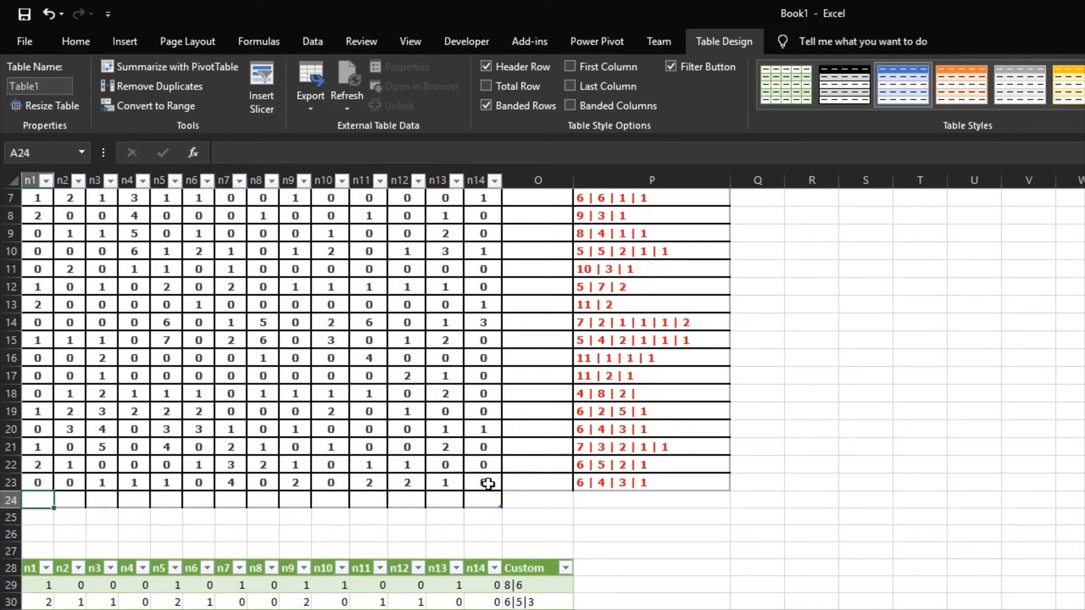
text(5)
key(Tab)
text(5)
key(Tab)
text(5)
key(Tab)
text(5)
key(Tab)
Enter 76 in columns n5, n6 and n7 of the source table's new row, correcting any mistyped values.
text(76)
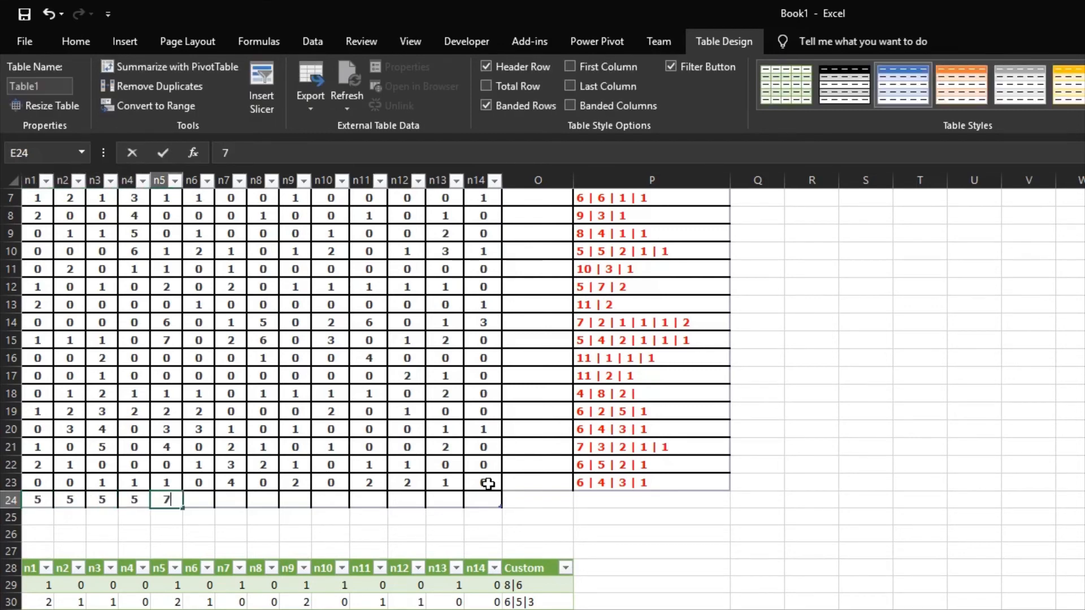
key(Tab)
text(7)
key(Tab)
text(6)
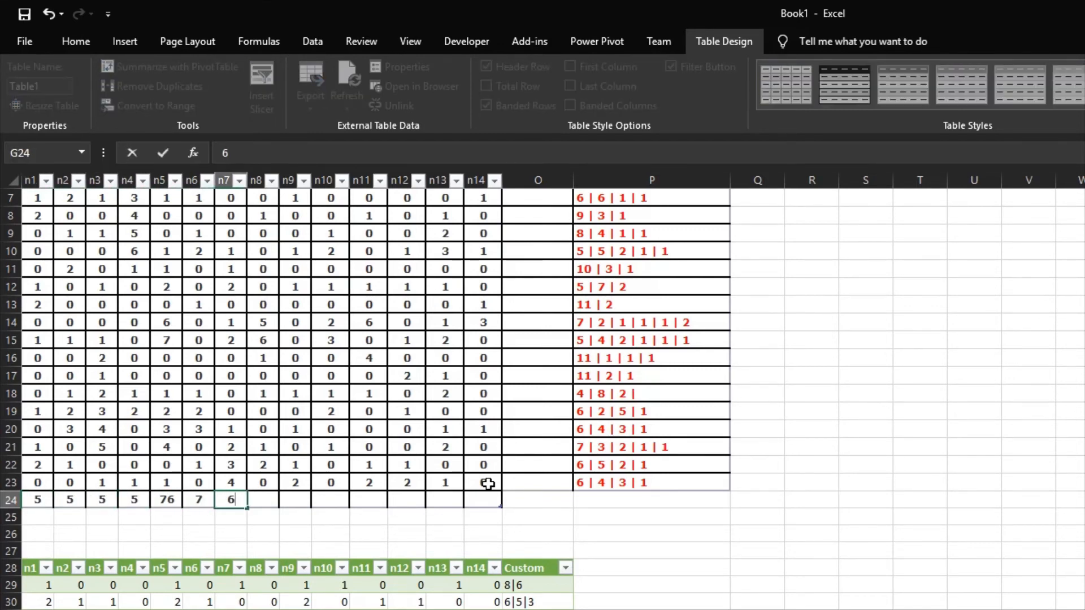
key(shift+Tab)
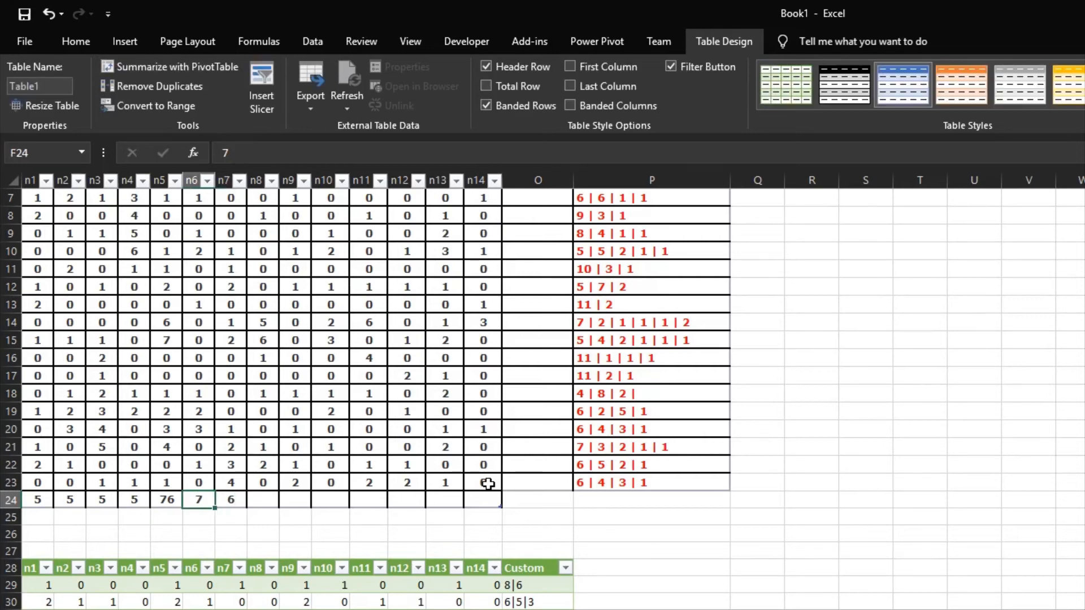
text(6)
key(Tab)
text(76)
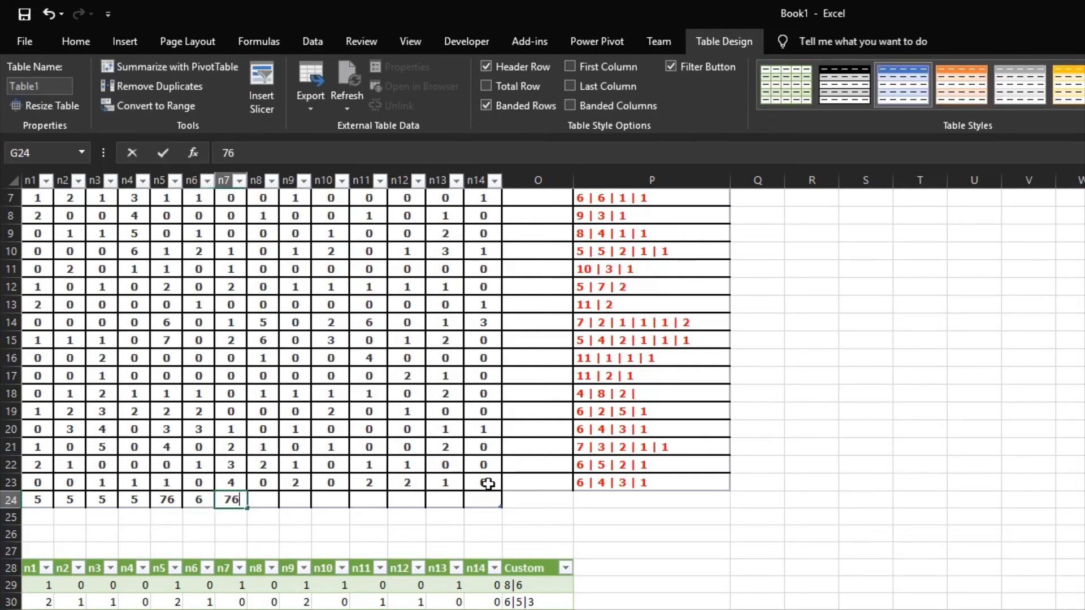
key(shift+Tab)
key(shift+Tab)
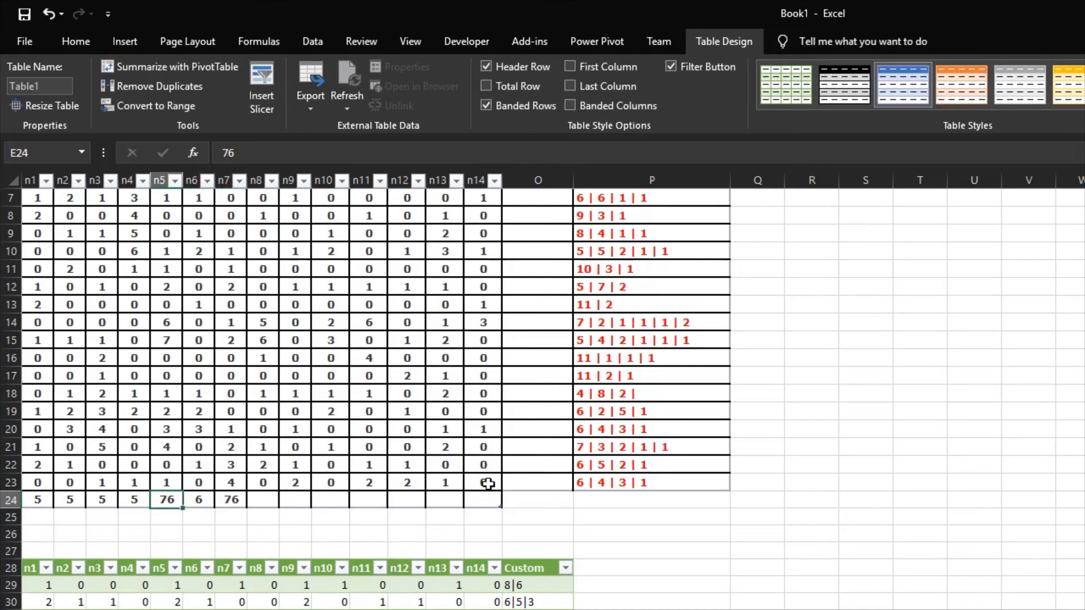
key(Tab)
text(76)
key(Tab)
key(Tab)
Enter 88 in columns n8, n9 and n10 of the source table's new row.
text(88)
key(Tab)
text(88)
key(Tab)
text(88)
key(Tab)
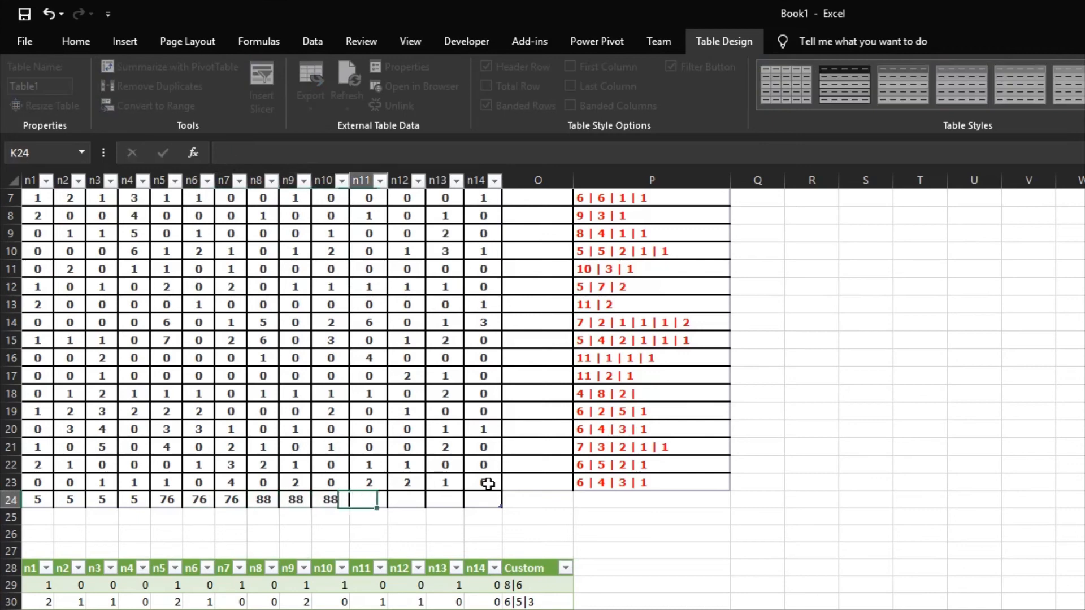
Complete the source table's new row with 92 in columns n11 through n14.
text(9)
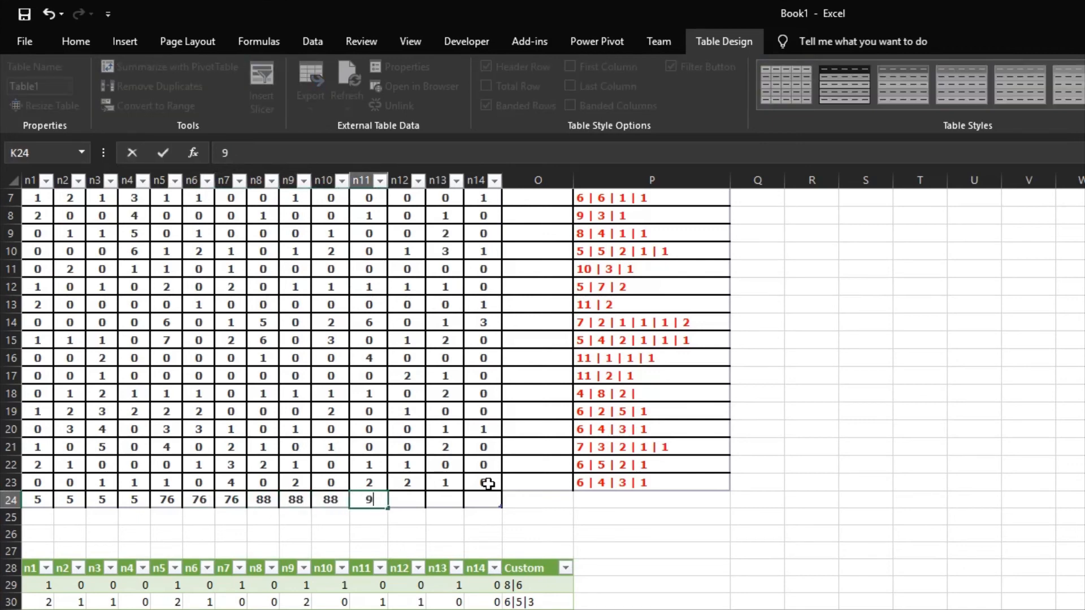
text(2)
key(Tab)
text(92)
key(Tab)
text(92)
key(Tab)
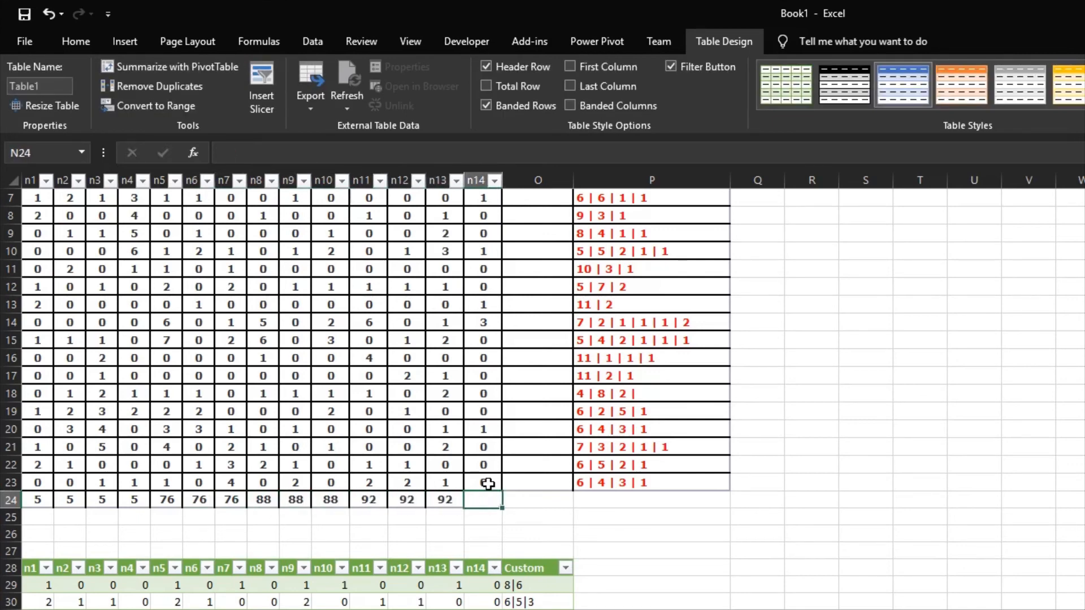
text(92)
key(Tab)
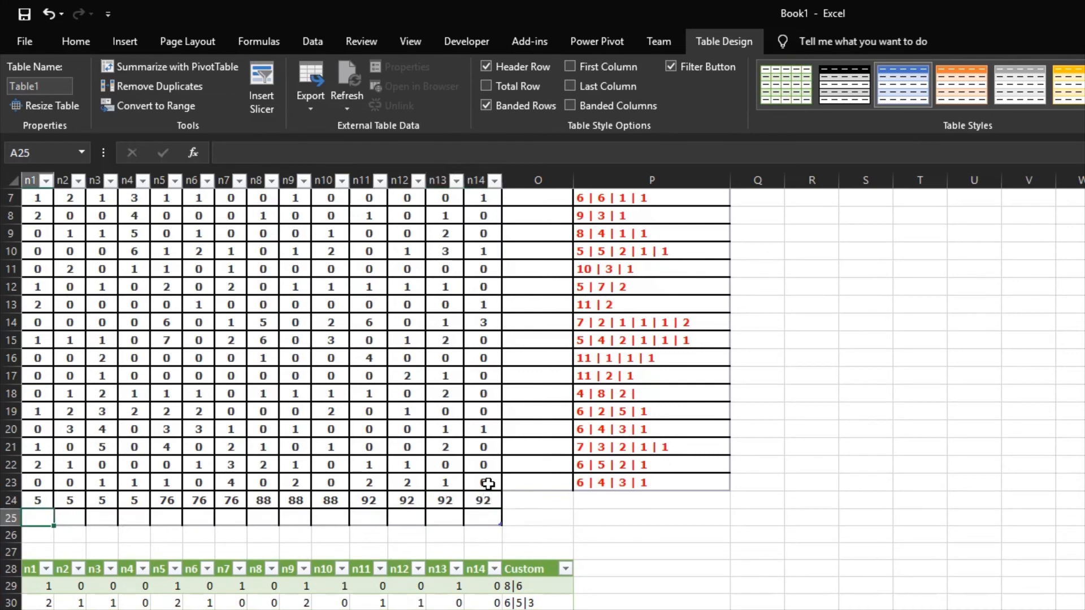
Delete the empty worksheet row 25 directly below the source table's last data row.
click(10, 518)
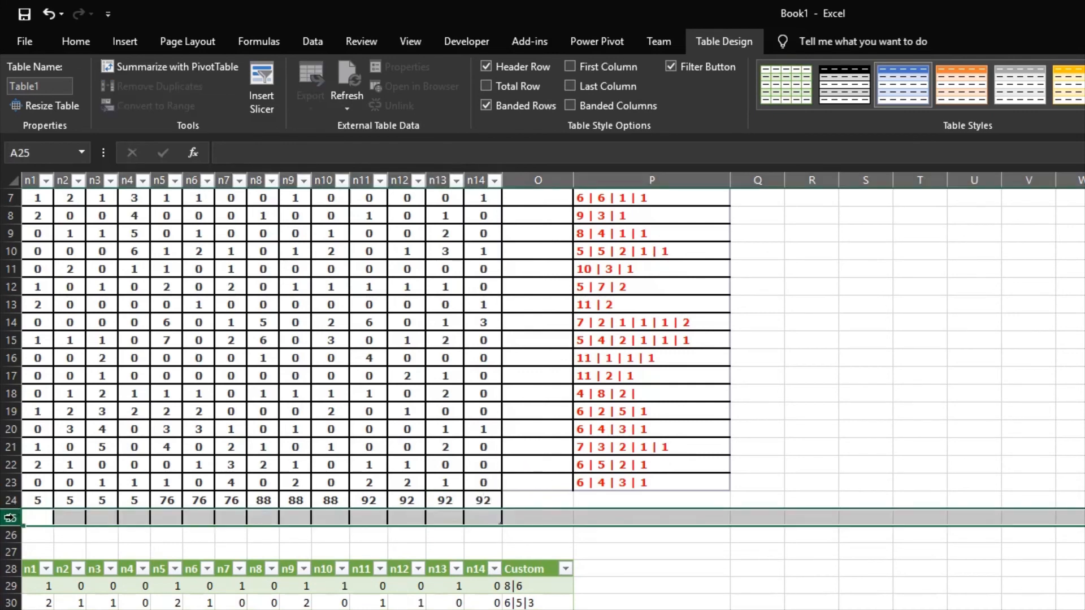
right_click(10, 517)
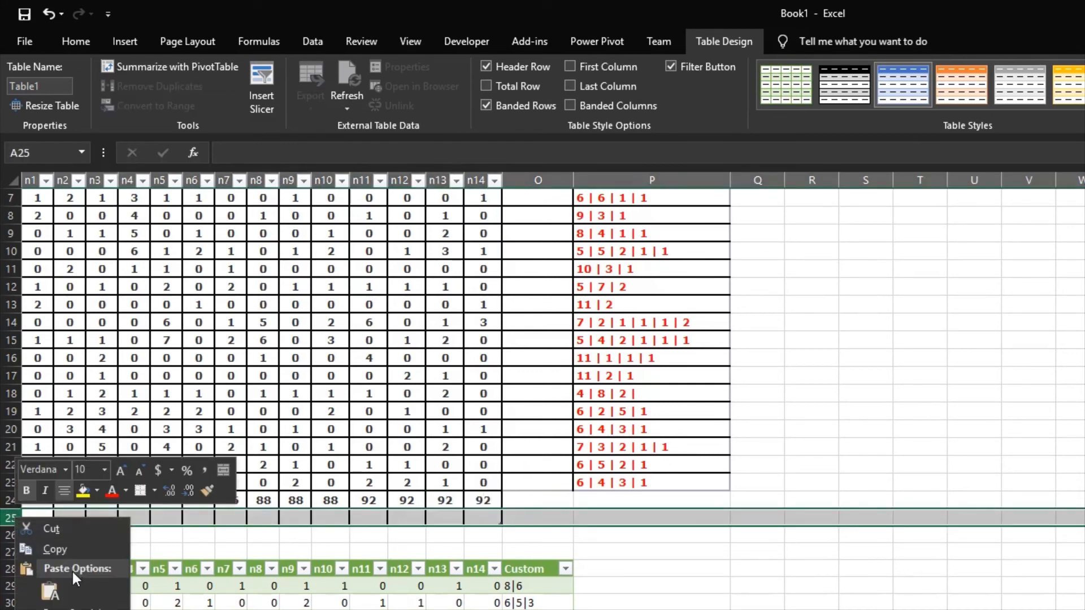
key(d)
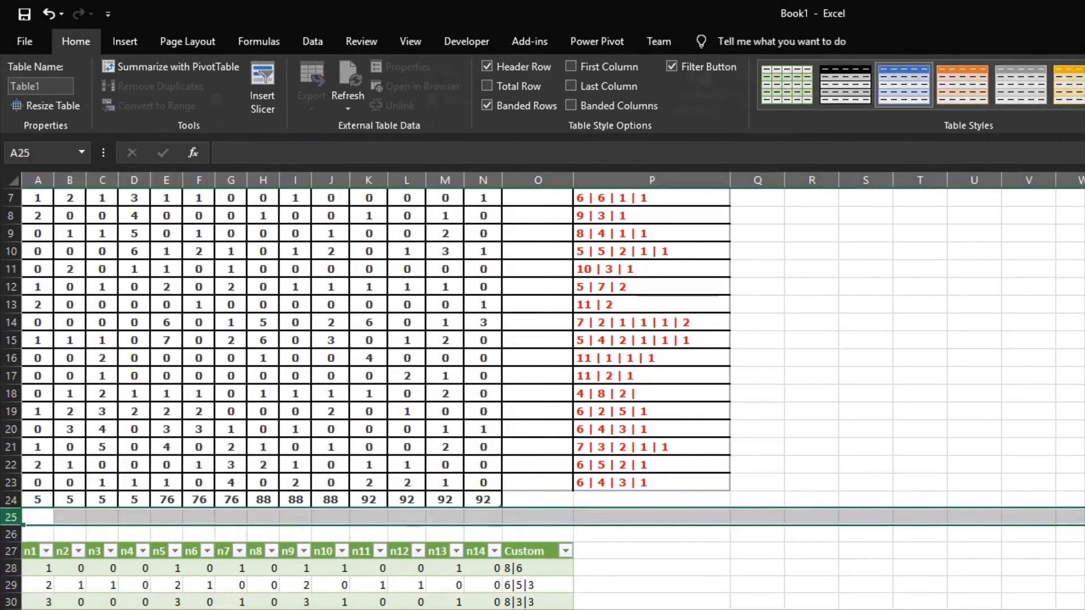
click(167, 465)
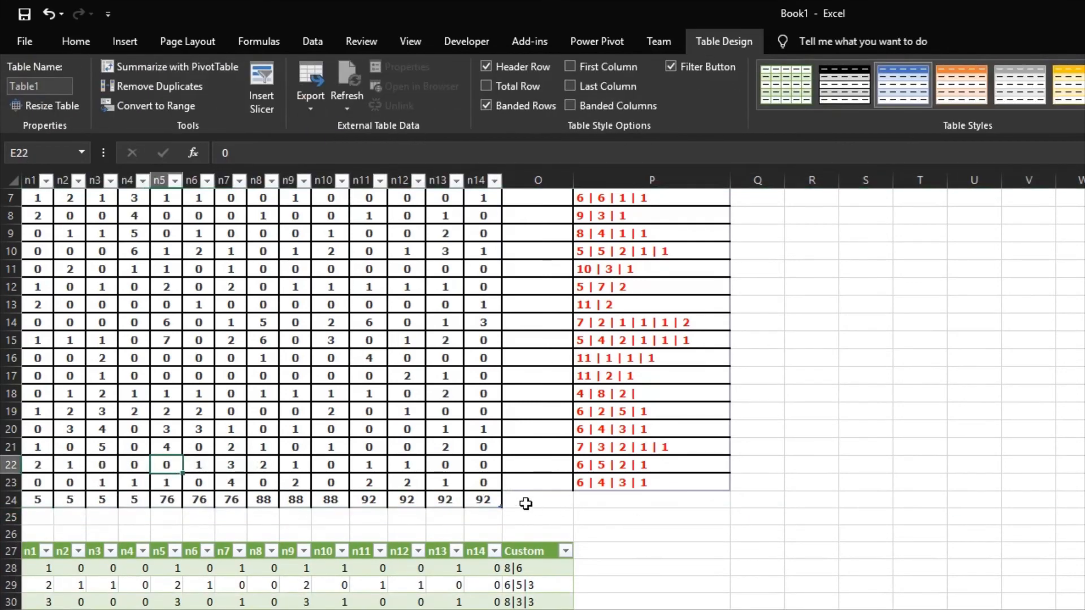
Compare the source table's new row 24 with the last rows of the loaded query table.
drag(493, 500, 54, 492)
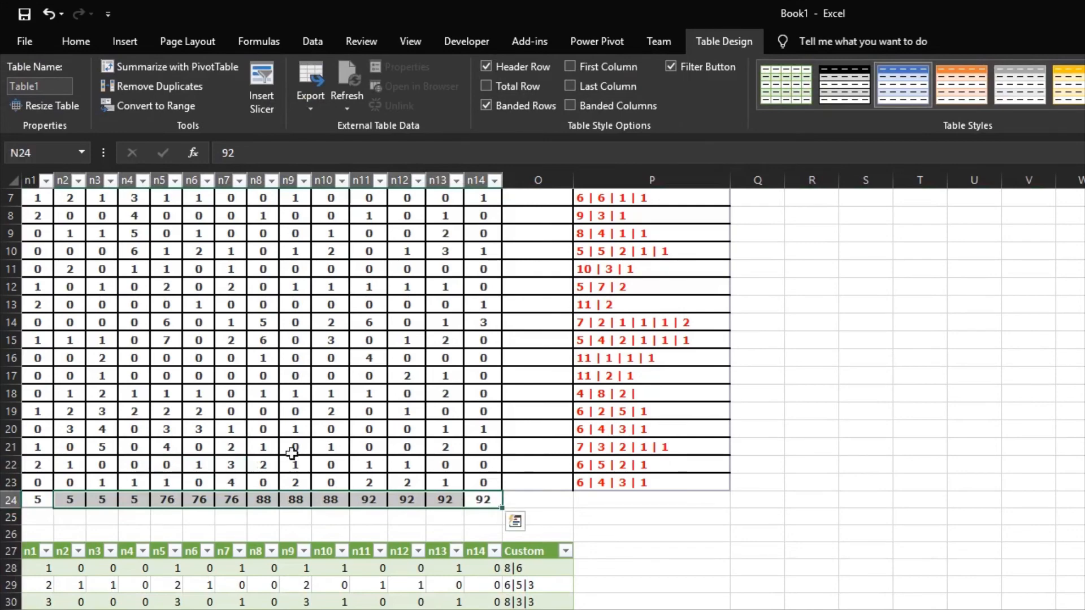
scroll(224, 516, down, 5)
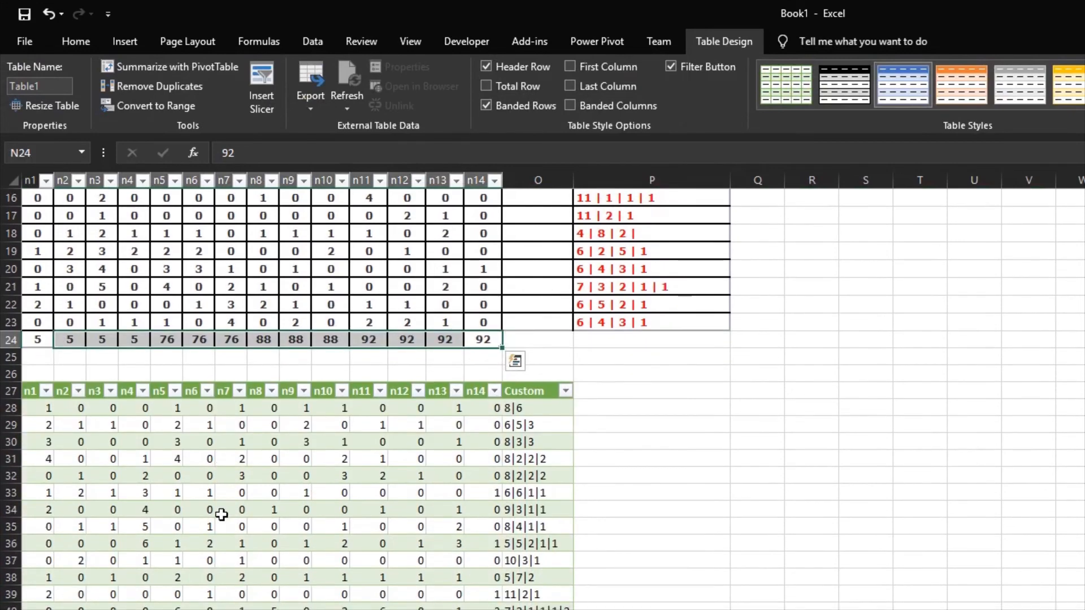
drag(43, 553, 488, 569)
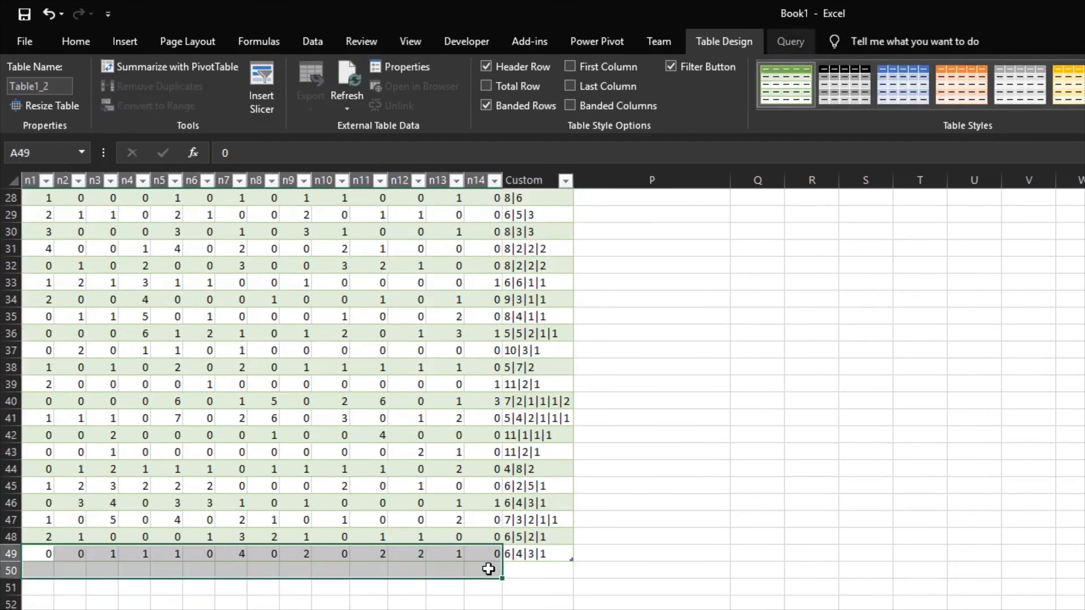
click(373, 507)
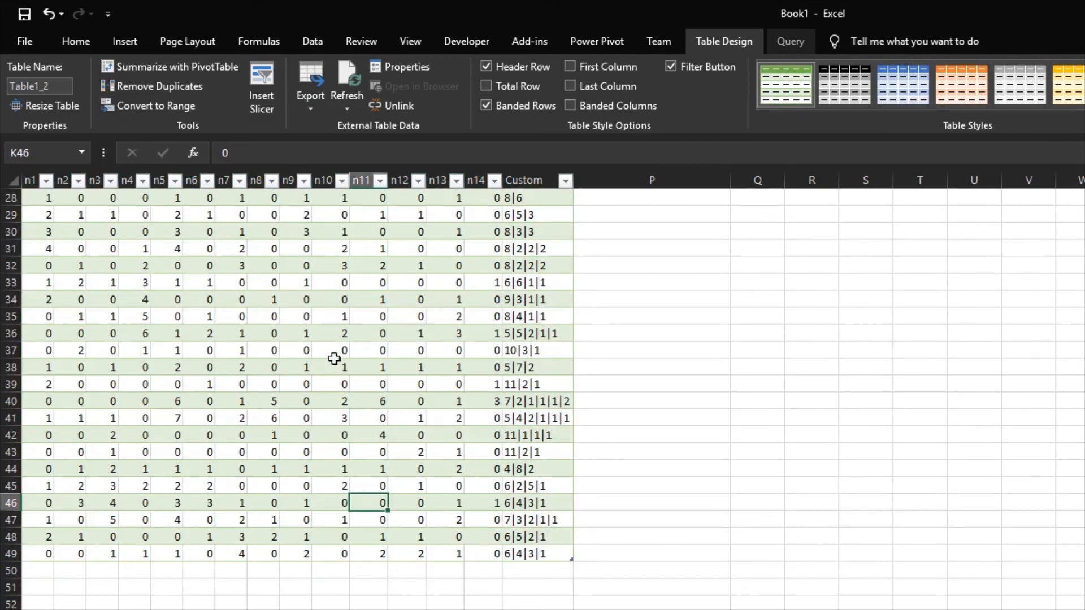
drag(333, 362, 329, 355)
click(206, 371)
click(170, 300)
click(261, 347)
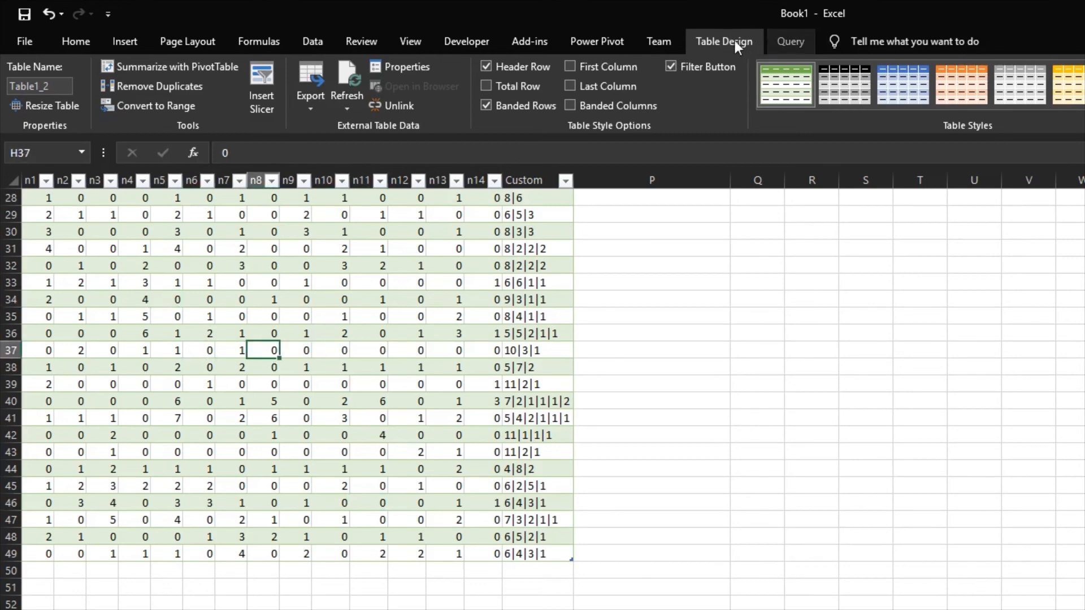
Refresh the loaded query table and check its last row and the Custom value in O50.
click(805, 41)
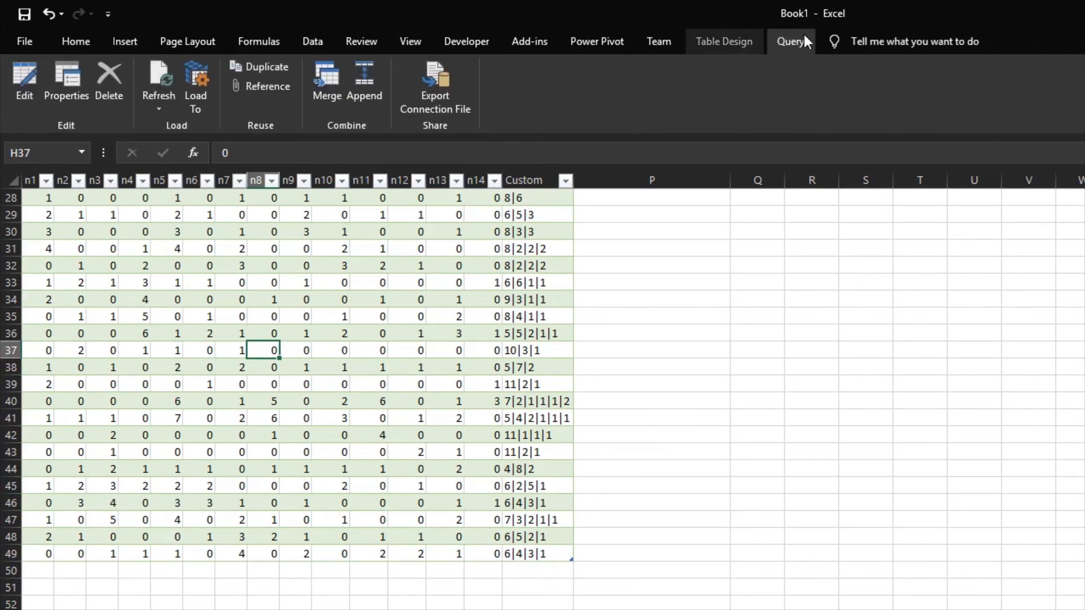
click(161, 74)
drag(36, 573, 516, 575)
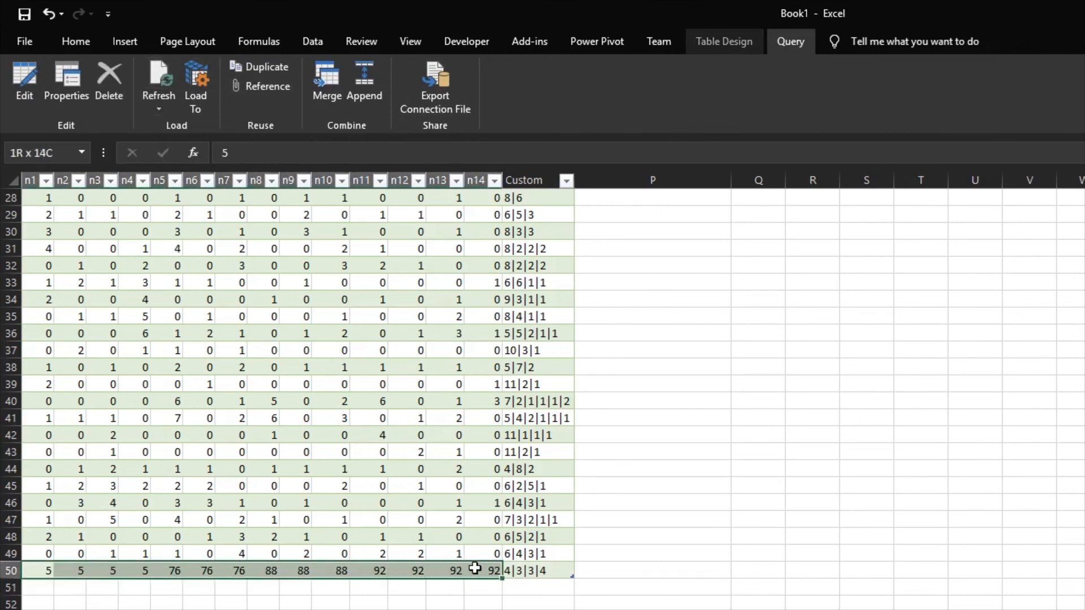
click(546, 572)
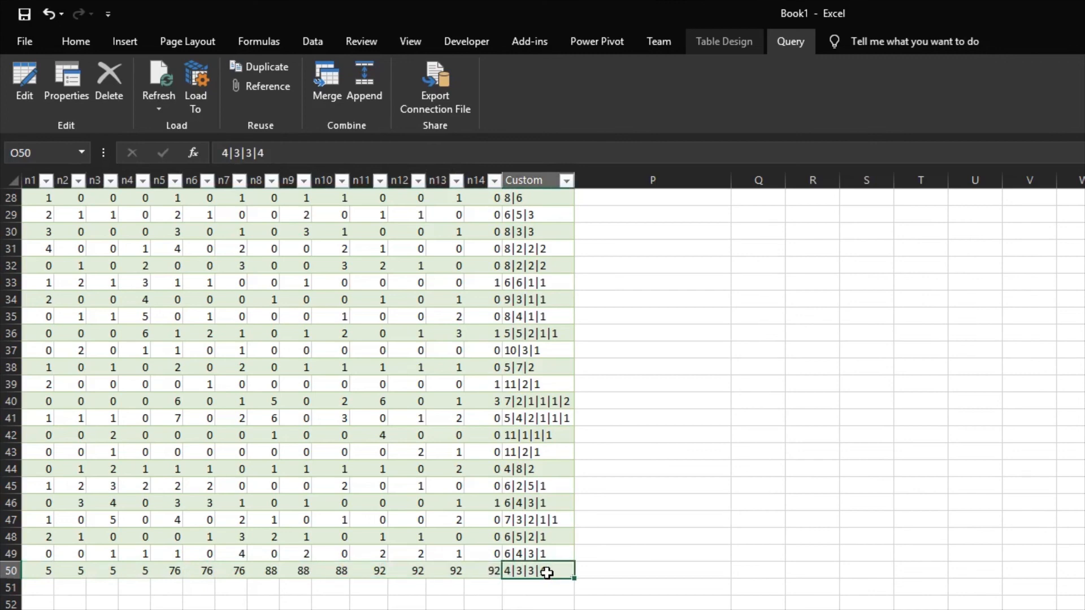